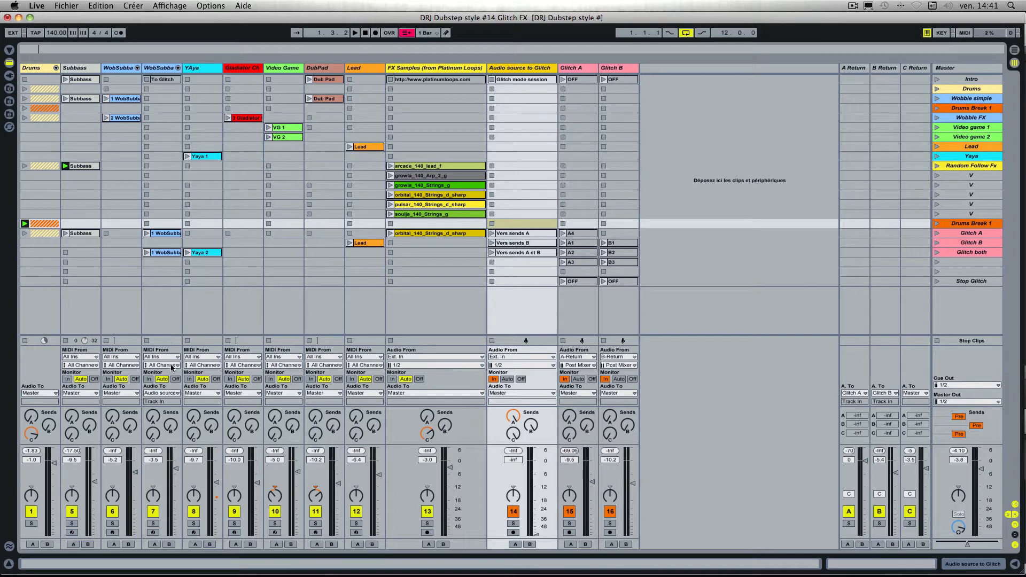
Compare the audio output routing of the two WobSubbass tracks and check the Audio source to Glitch destination track
{"action": "left_click", "coordinate": [113, 69]}
{"action": "left_click", "coordinate": [155, 69]}
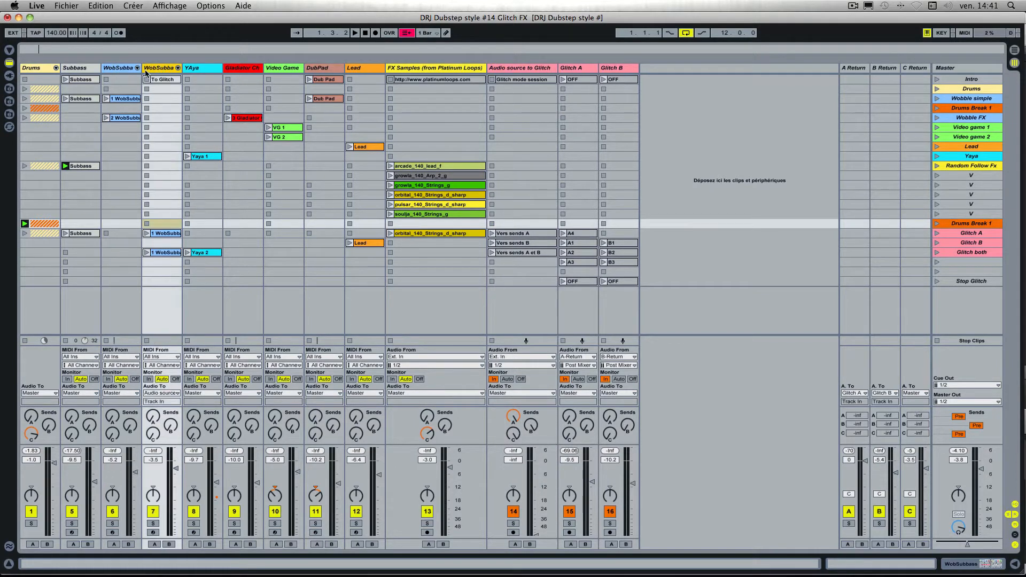
{"action": "left_click", "coordinate": [126, 69]}
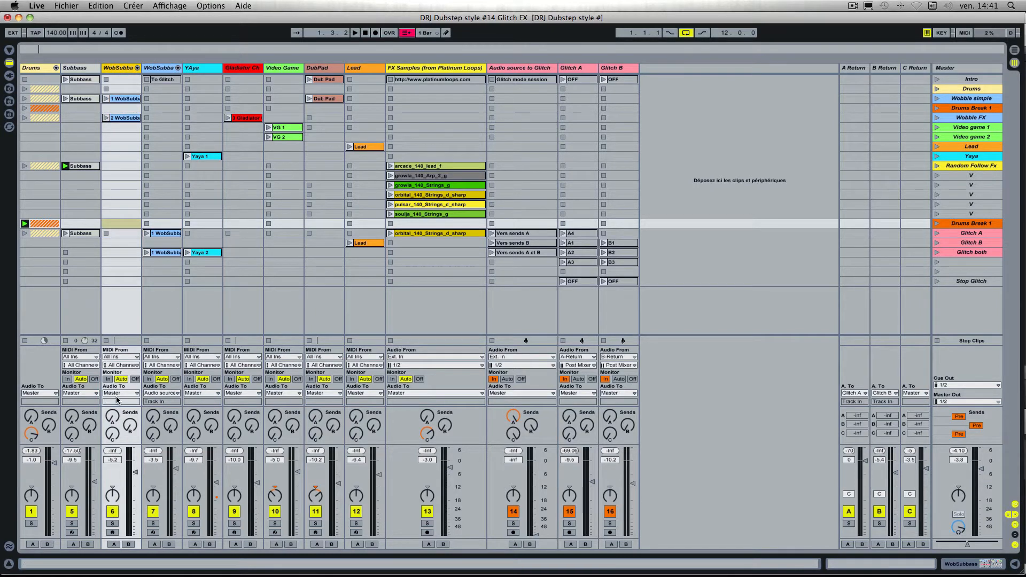
{"action": "left_click", "coordinate": [160, 70]}
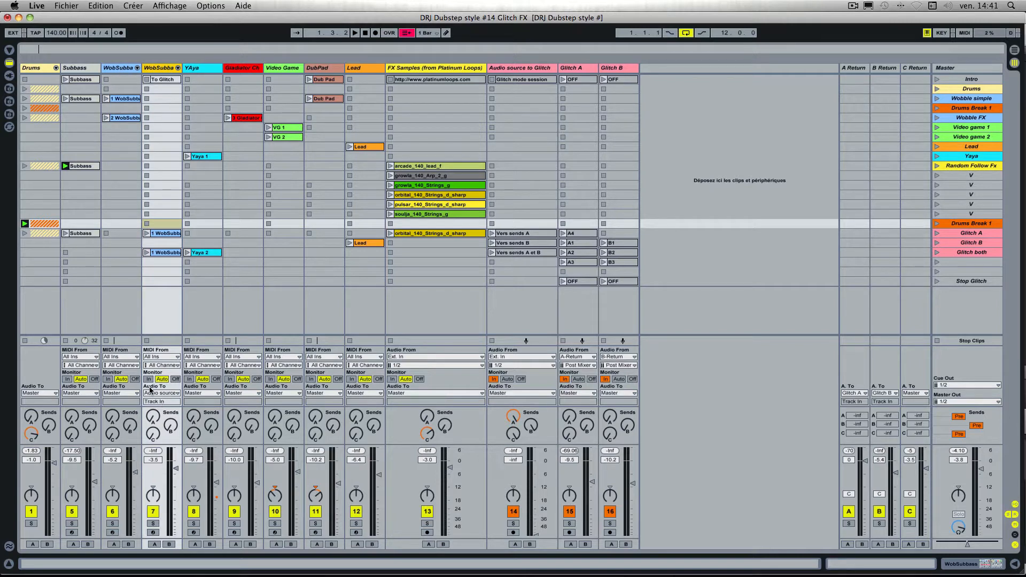
{"action": "left_click", "coordinate": [176, 394]}
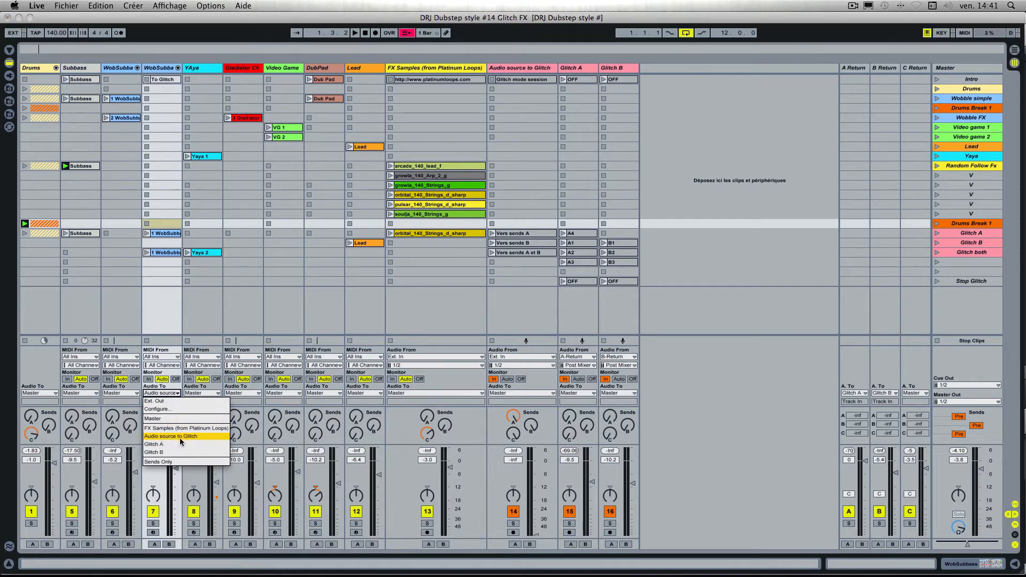
{"action": "left_click", "coordinate": [531, 68]}
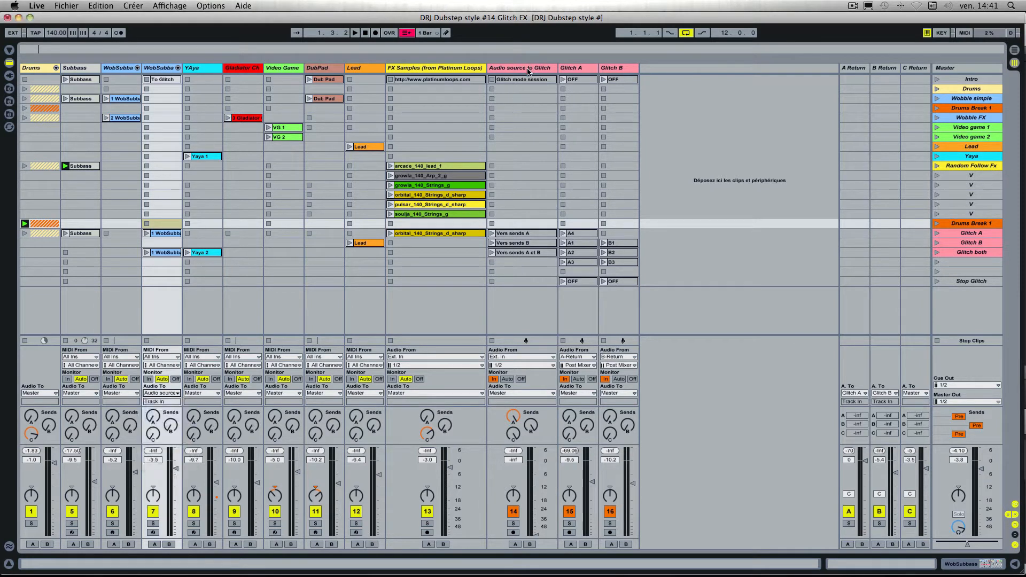
{"action": "left_click", "coordinate": [528, 70]}
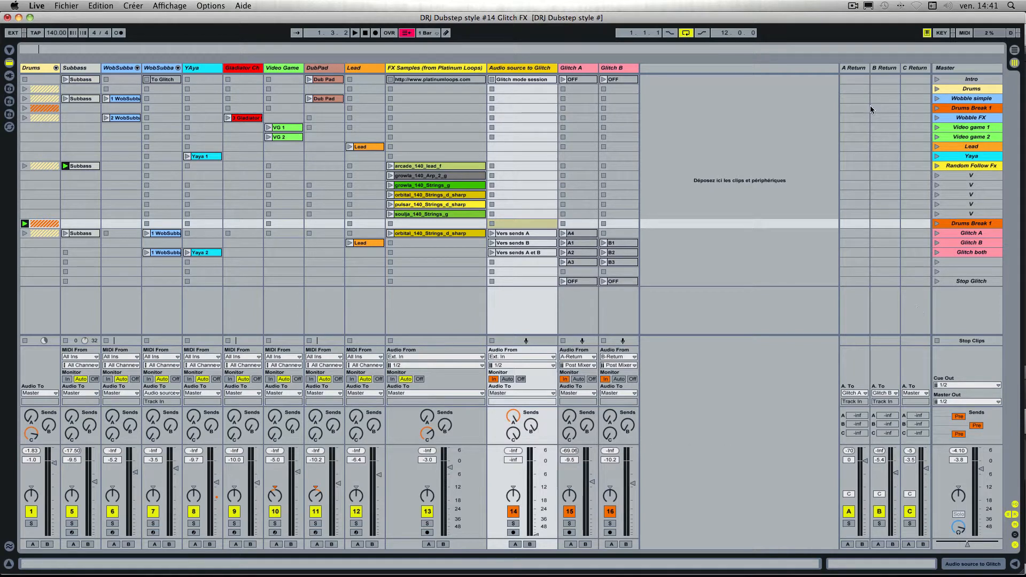
Inspect the A Return and B Return tracks with their device chains and output routing
{"action": "double_click", "coordinate": [883, 67]}
{"action": "left_click", "coordinate": [858, 65]}
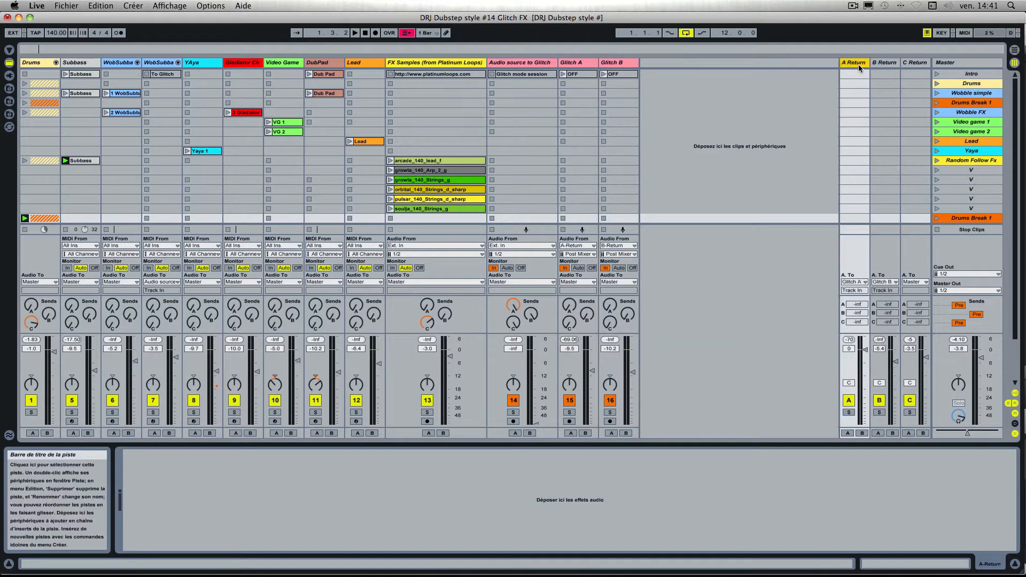
{"action": "left_click", "coordinate": [877, 62]}
{"action": "left_click", "coordinate": [860, 62]}
{"action": "left_click", "coordinate": [876, 63]}
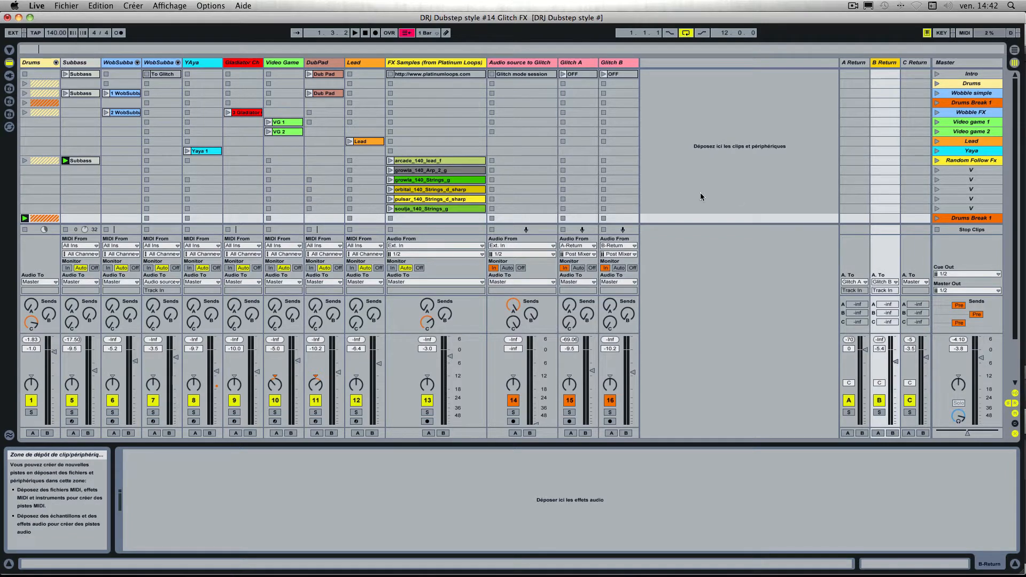
Review the Audio source to Glitch and Glitch A tracks, including the Beat Repeat device and clips A4, A1, A2 and A3
{"action": "scroll", "coordinate": [558, 136], "scroll_direction": "down", "scroll_amount": 3}
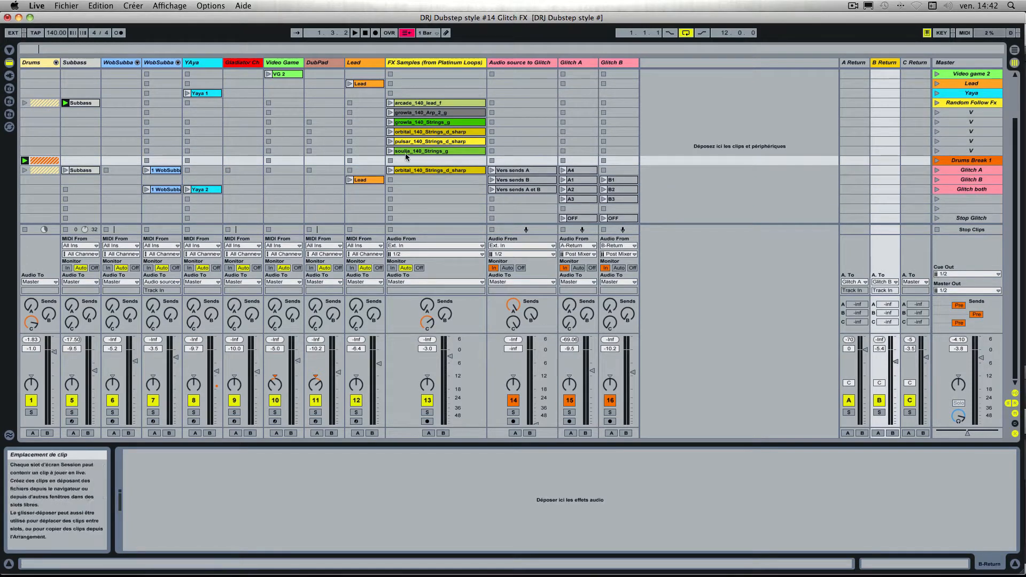
{"action": "left_click", "coordinate": [530, 62]}
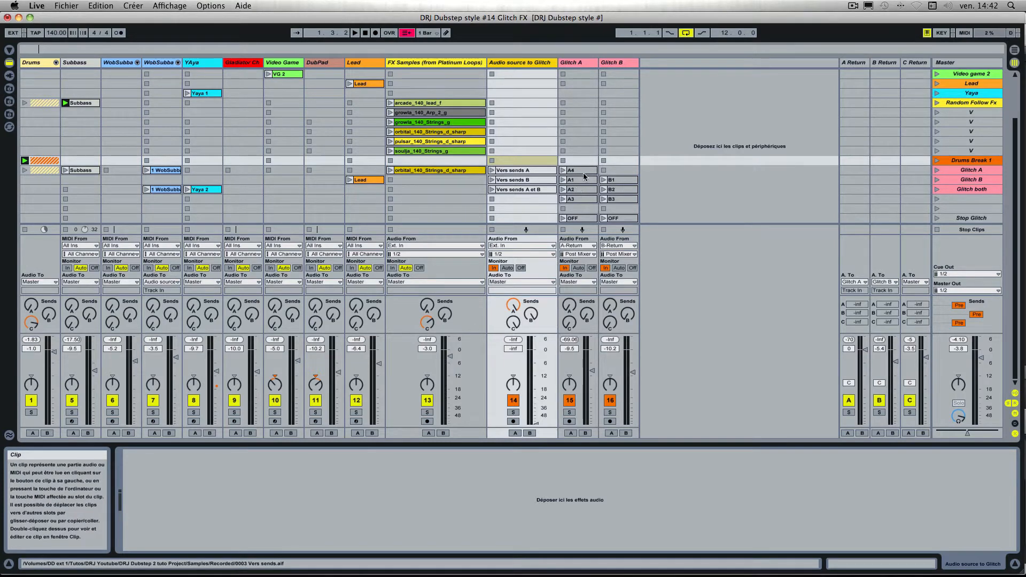
{"action": "left_click", "coordinate": [582, 63]}
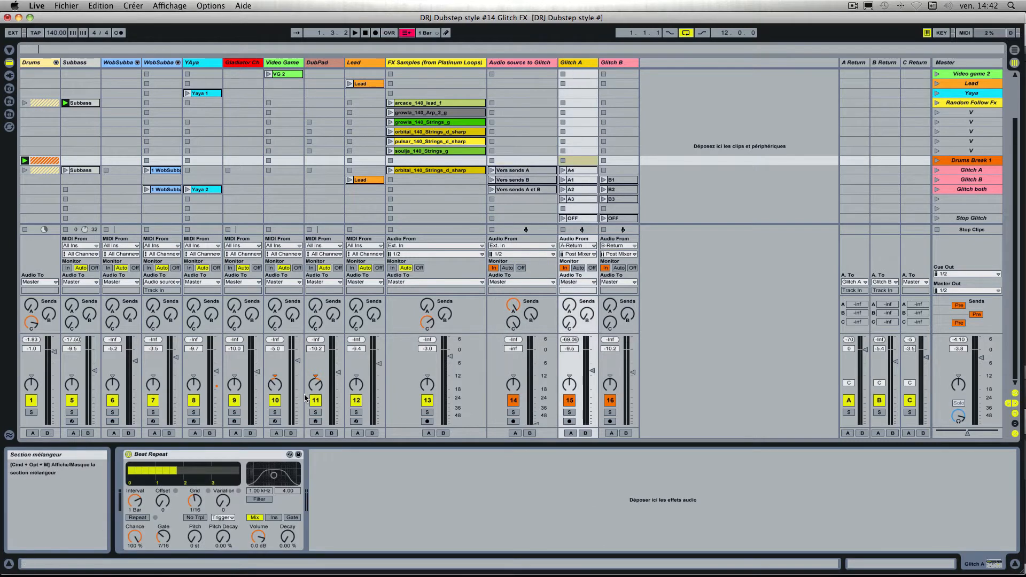
{"action": "left_click", "coordinate": [575, 171]}
{"action": "left_click", "coordinate": [576, 180]}
{"action": "left_click", "coordinate": [576, 190]}
{"action": "left_click", "coordinate": [576, 199]}
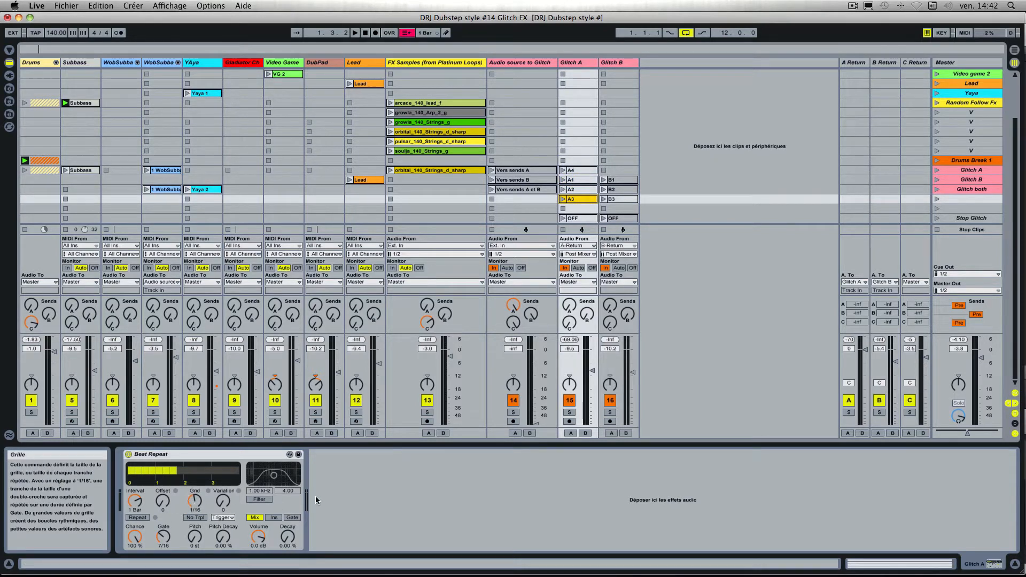
Open clip A4 on the Glitch A track and display its Beat Repeat Grid envelope
{"action": "double_click", "coordinate": [578, 170]}
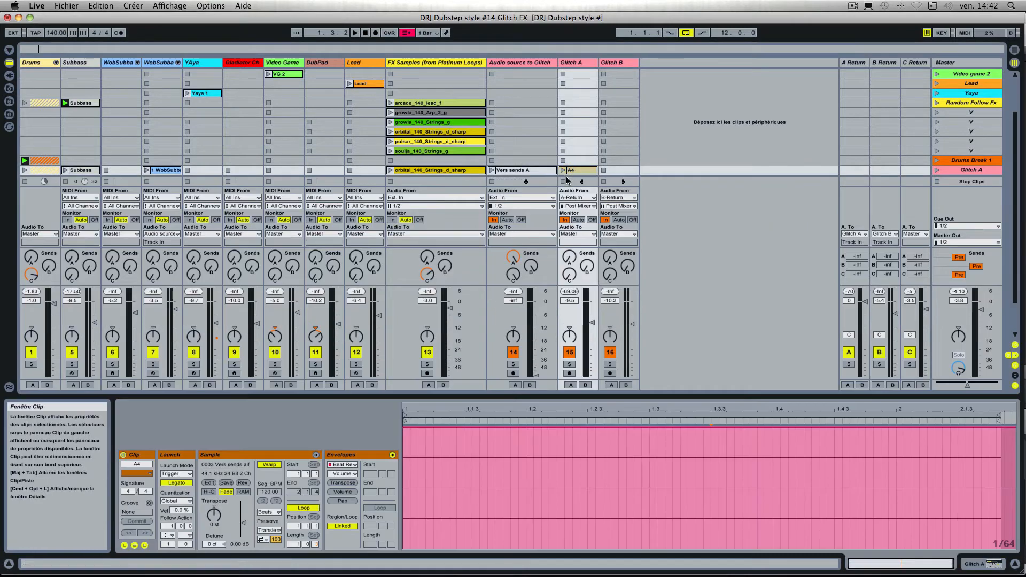
{"action": "left_click", "coordinate": [351, 474]}
{"action": "left_click", "coordinate": [352, 411]}
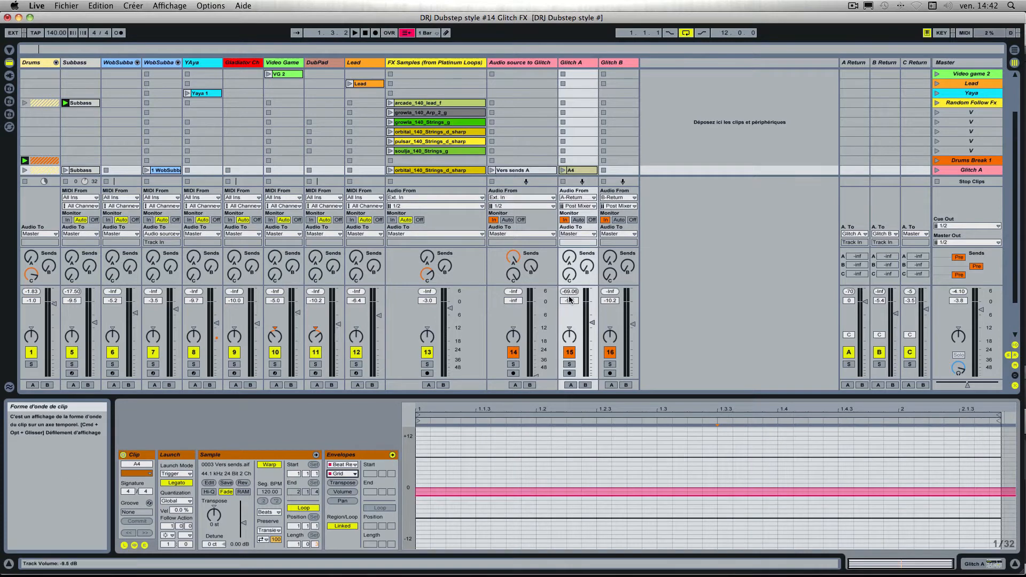
Compare the Grid envelopes of clips A1, A2 and A3, and show the Glitch A track's Beat Repeat device again
{"action": "scroll", "coordinate": [572, 125], "scroll_direction": "down", "scroll_amount": 5}
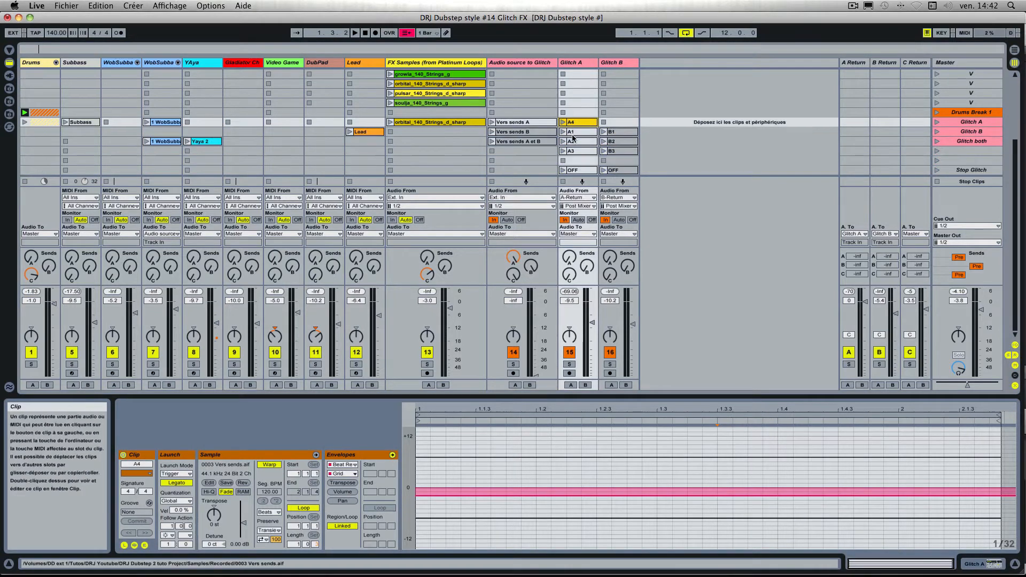
{"action": "left_click", "coordinate": [571, 132]}
{"action": "scroll", "coordinate": [573, 136], "scroll_direction": "up", "scroll_amount": 1}
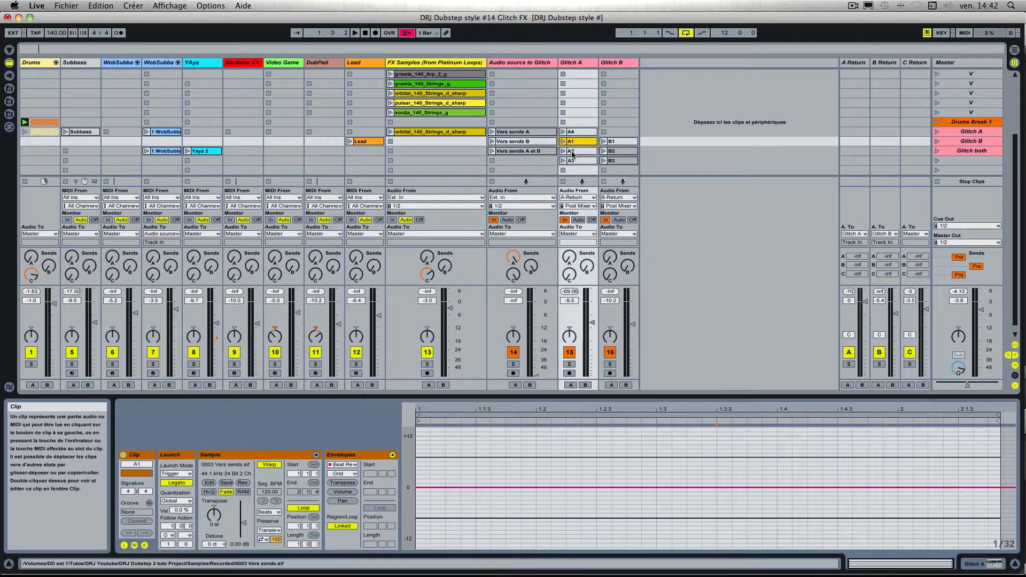
{"action": "left_click", "coordinate": [572, 151]}
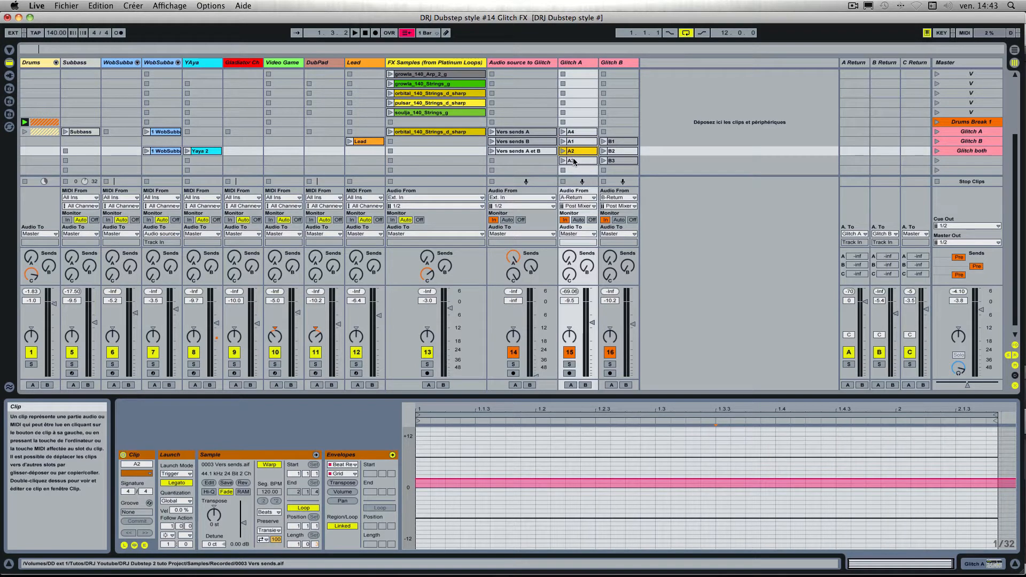
{"action": "left_click", "coordinate": [574, 161]}
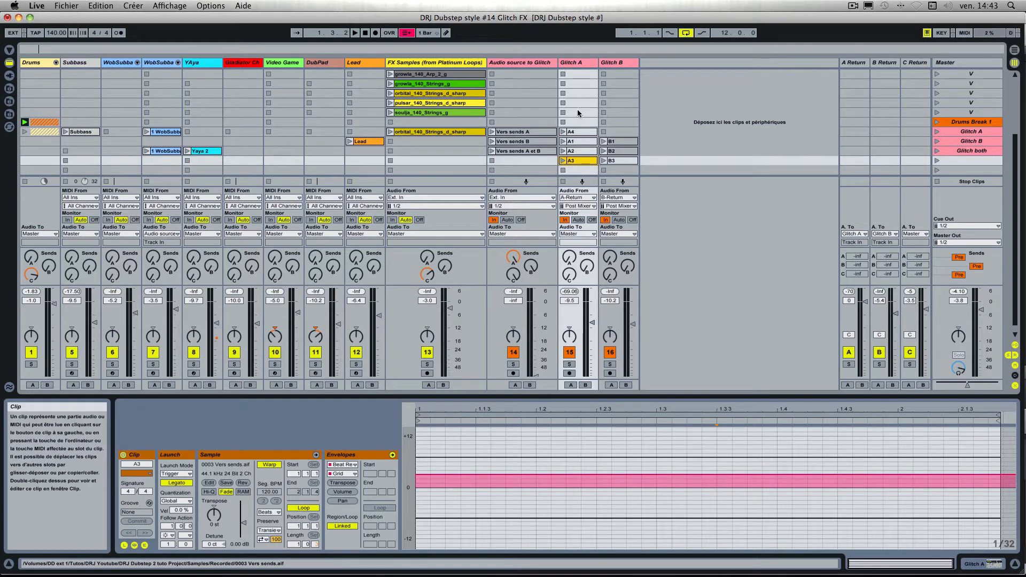
{"action": "left_click", "coordinate": [576, 63]}
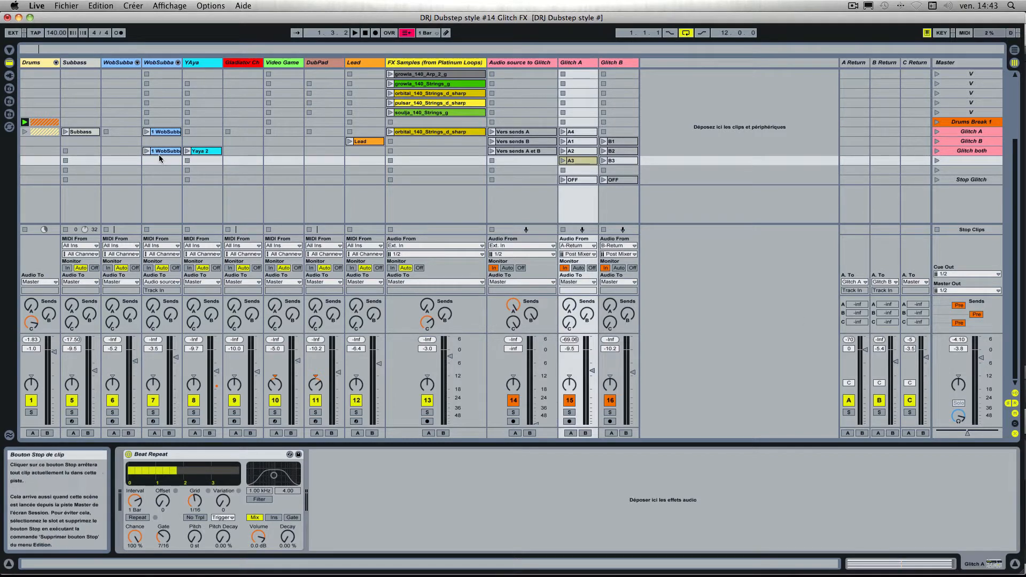
Solo the Audio source to Glitch track and launch its clips Vers sends A, Vers sends B and Vers sends A et B in turn
{"action": "left_click", "coordinate": [505, 134]}
{"action": "left_click", "coordinate": [512, 413]}
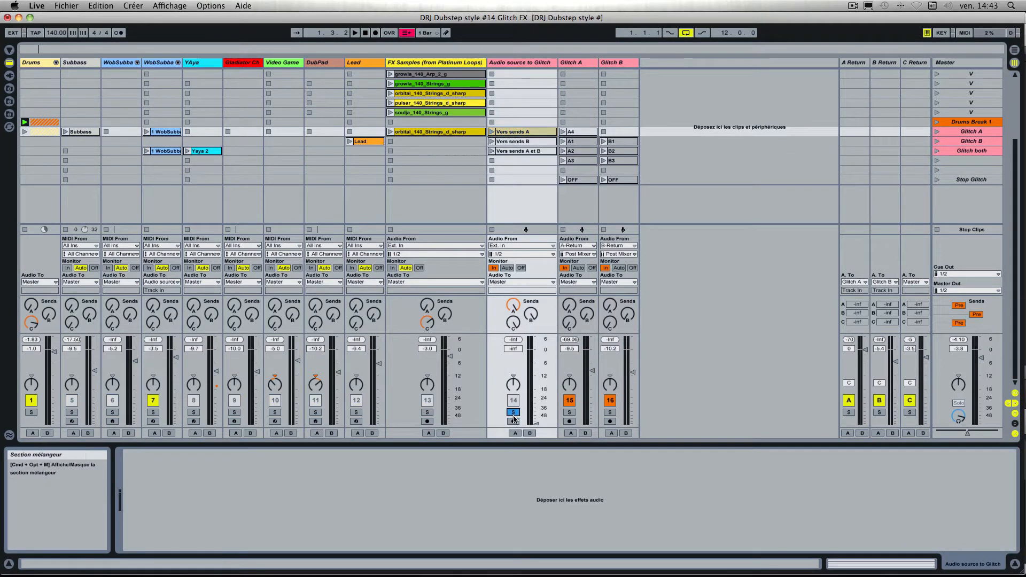
{"action": "left_click", "coordinate": [492, 132]}
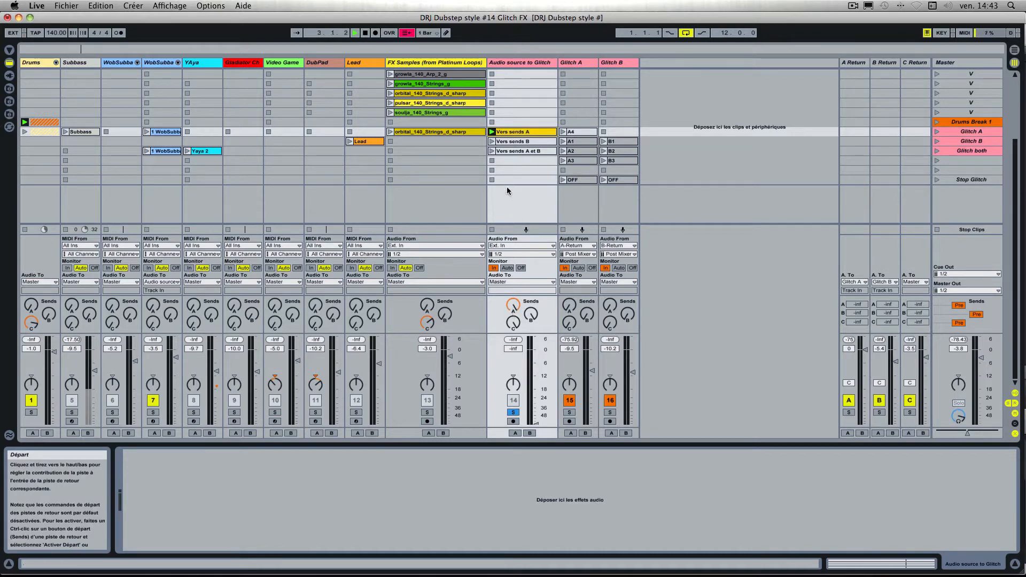
{"action": "left_click", "coordinate": [492, 142]}
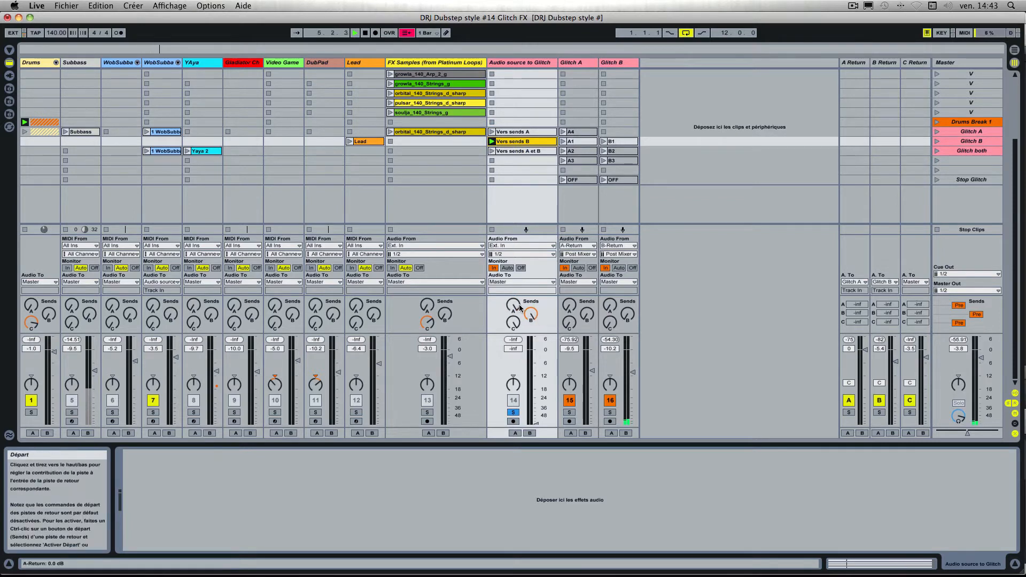
{"action": "left_click", "coordinate": [491, 151]}
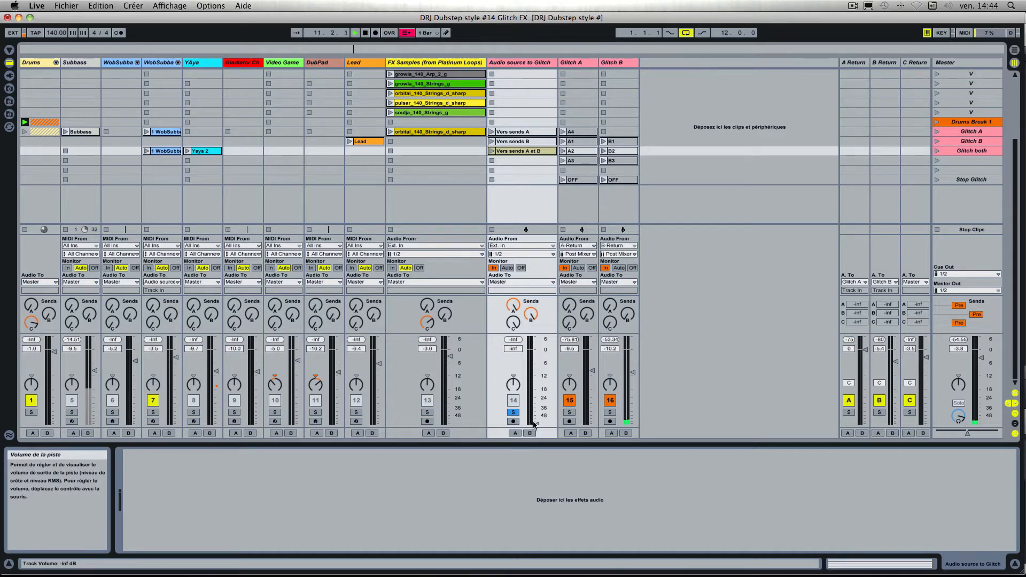
Launch the OFF clips on the Glitch B and Glitch A tracks, and hide the device detail view
{"action": "left_click", "coordinate": [603, 180]}
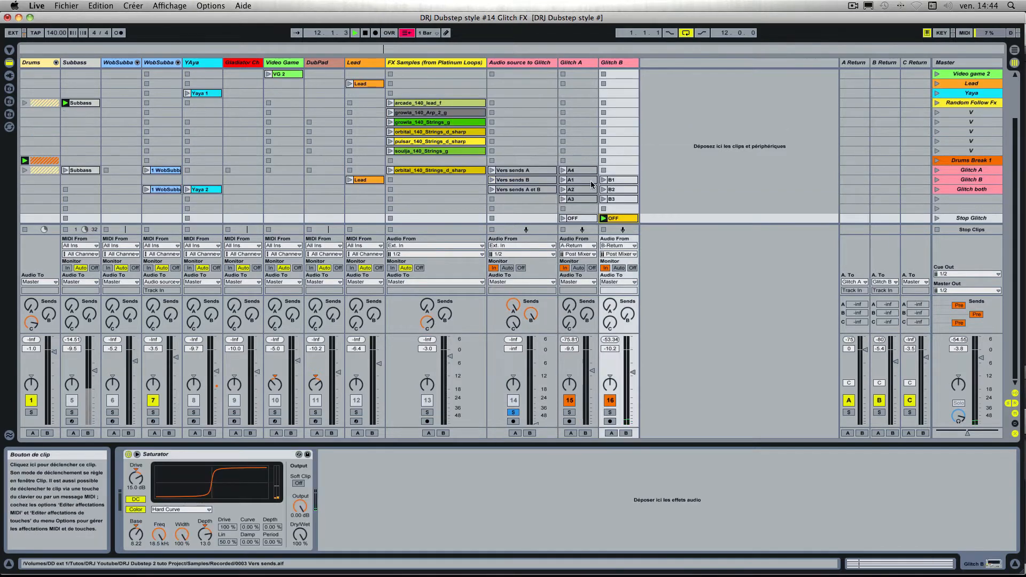
{"action": "left_click", "coordinate": [578, 219]}
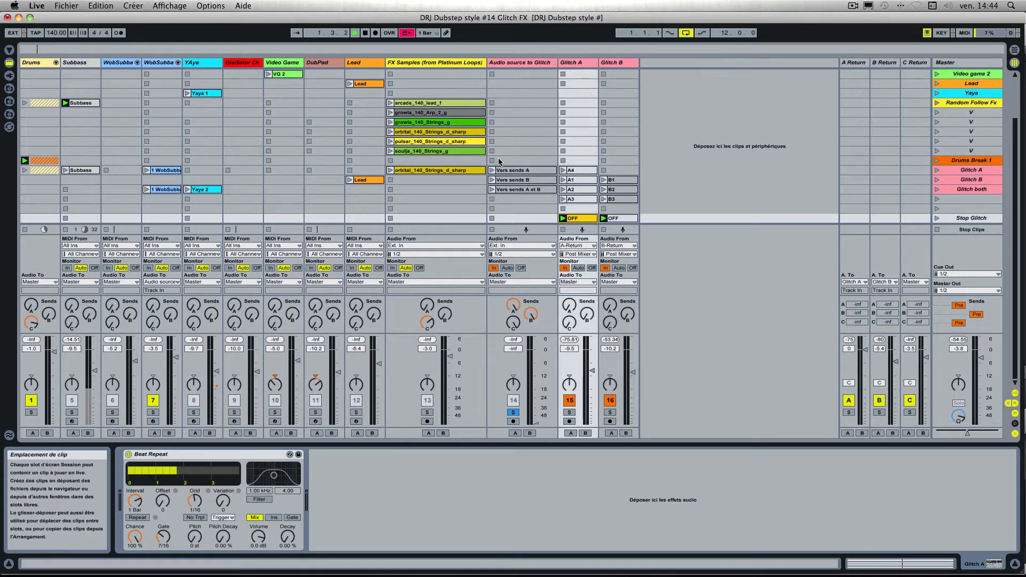
{"action": "left_click", "coordinate": [533, 63]}
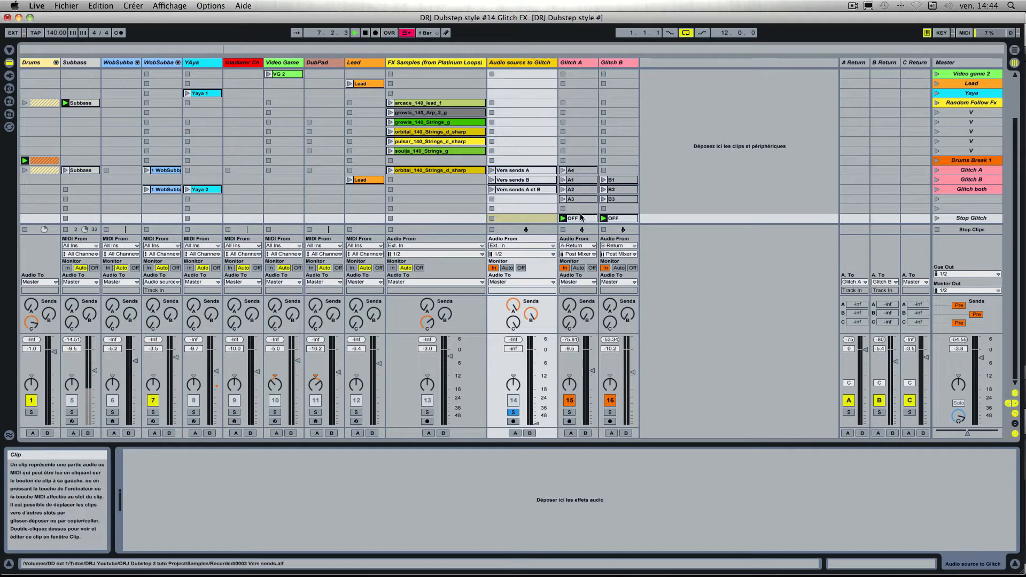
{"action": "left_click", "coordinate": [582, 65]}
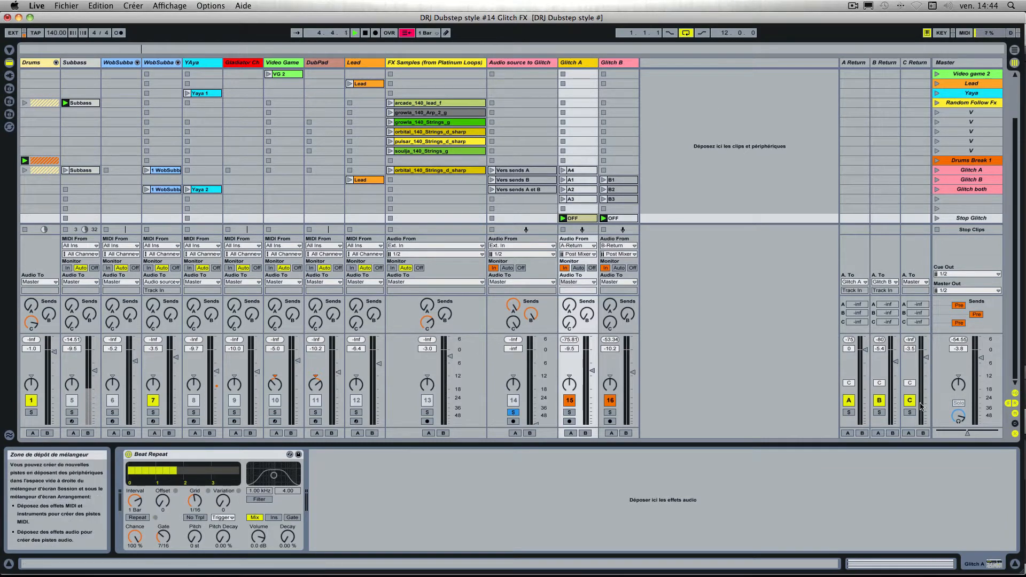
{"action": "left_click", "coordinate": [1014, 564]}
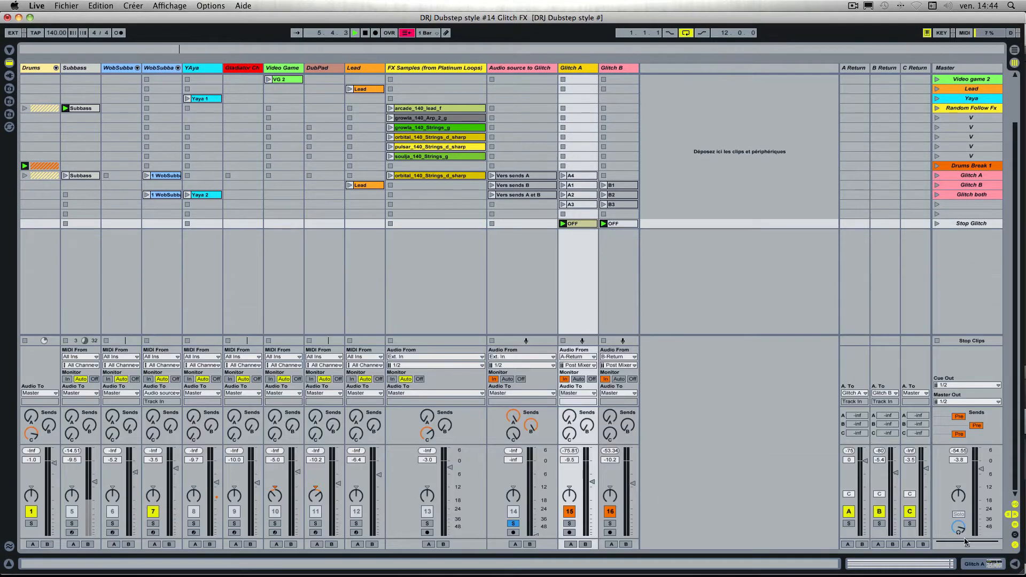
Delete the FX Samples (from Platinum Loops), Lead and DubPad tracks
{"action": "left_click", "coordinate": [420, 69]}
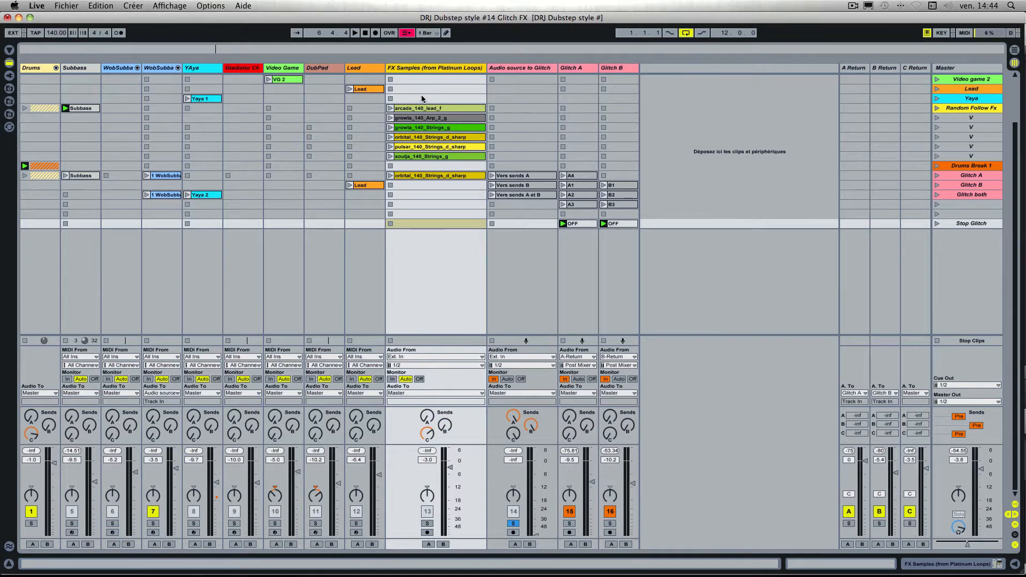
{"action": "key", "text": "Delete"}
{"action": "key", "text": "Left"}
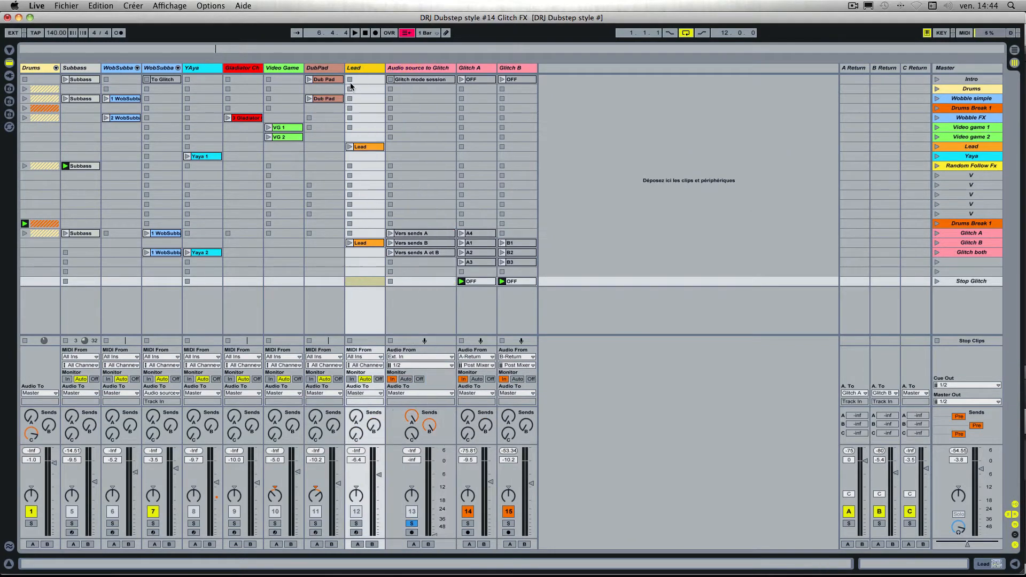
{"action": "key", "text": "Delete"}
{"action": "left_click", "coordinate": [320, 68]}
{"action": "key", "text": "Delete"}
Delete the Video Game, Gladiator and YAya tracks and the WobSubbass track routed to Master
{"action": "left_click", "coordinate": [273, 72]}
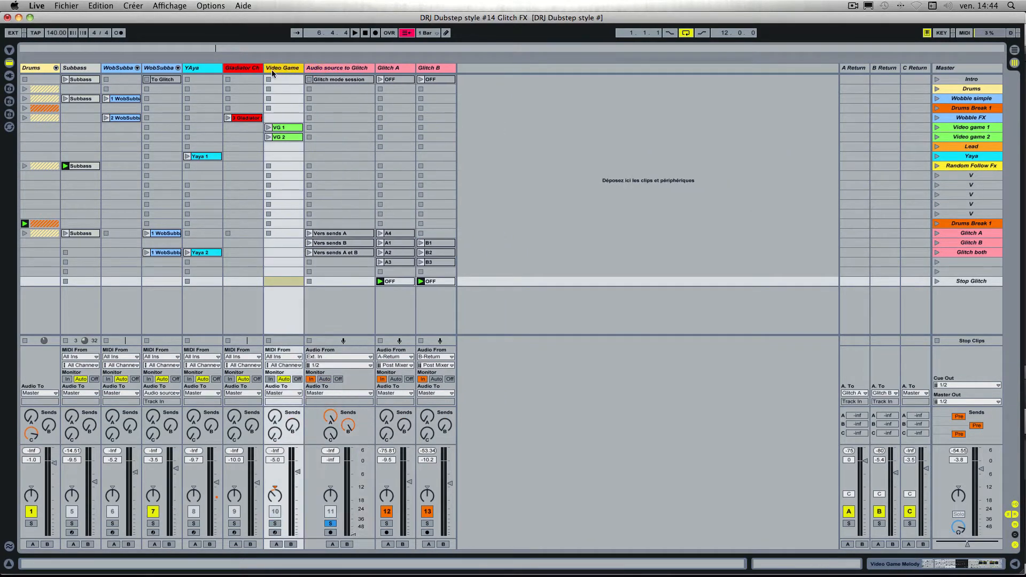
{"action": "key", "text": "Delete"}
{"action": "left_click", "coordinate": [242, 74]}
{"action": "key", "text": "Delete"}
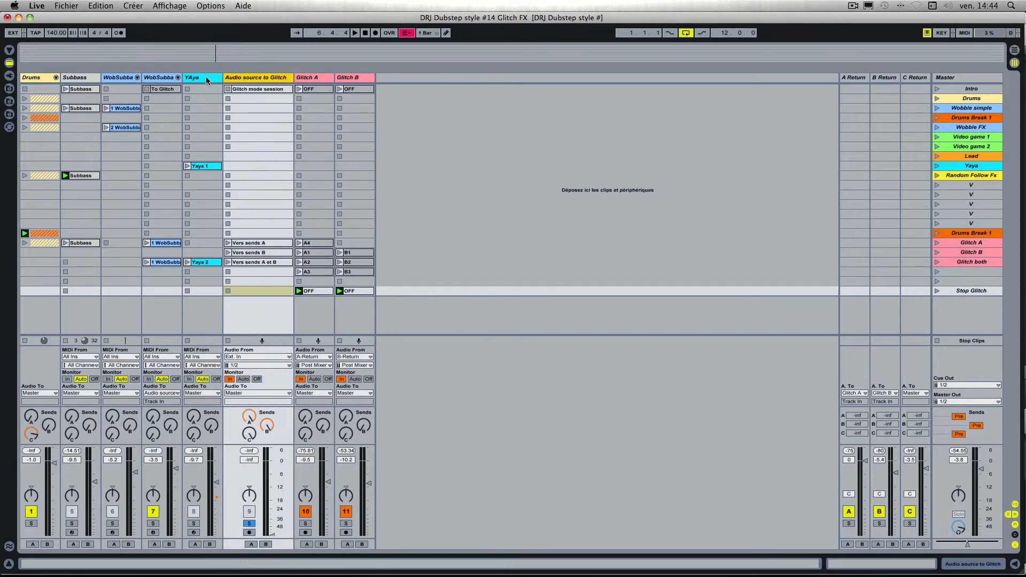
{"action": "left_click", "coordinate": [206, 80]}
{"action": "key", "text": "Delete"}
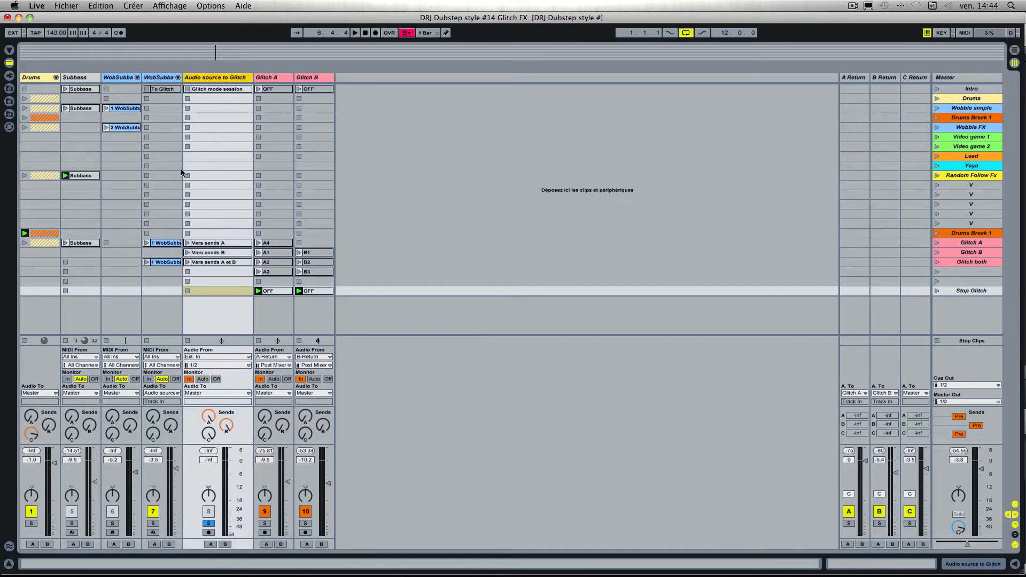
{"action": "left_click", "coordinate": [109, 78]}
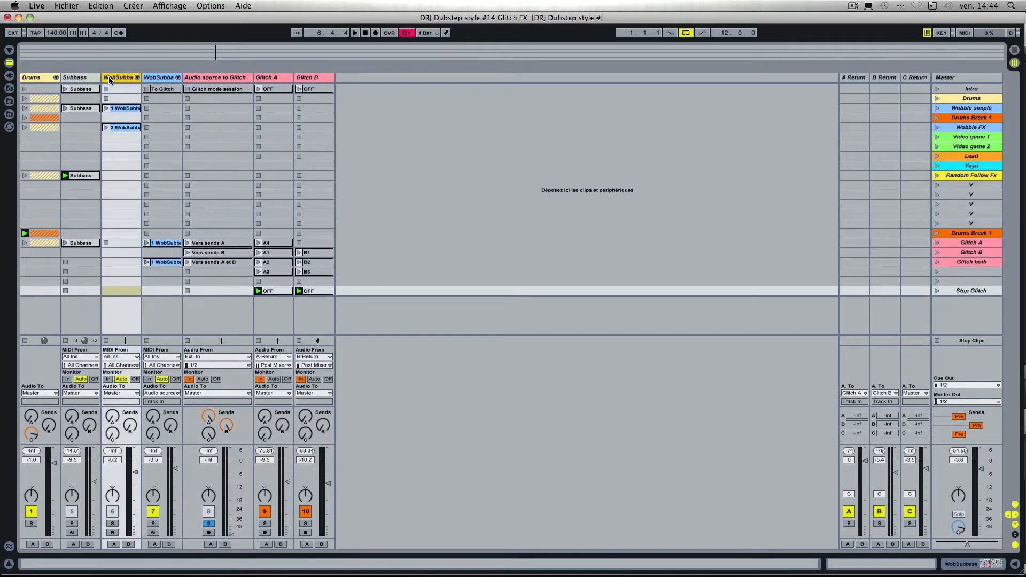
{"action": "key", "text": "Delete"}
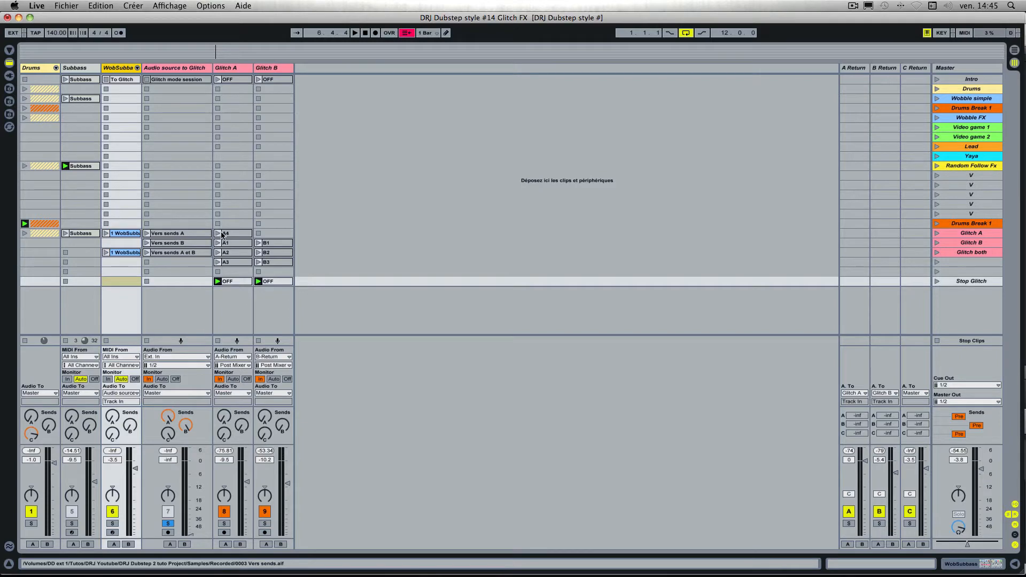
Play the Glitch A scene, stop it, and inspect clip A4 and the devices on the Glitch A and Glitch B tracks
{"action": "left_click", "coordinate": [936, 234]}
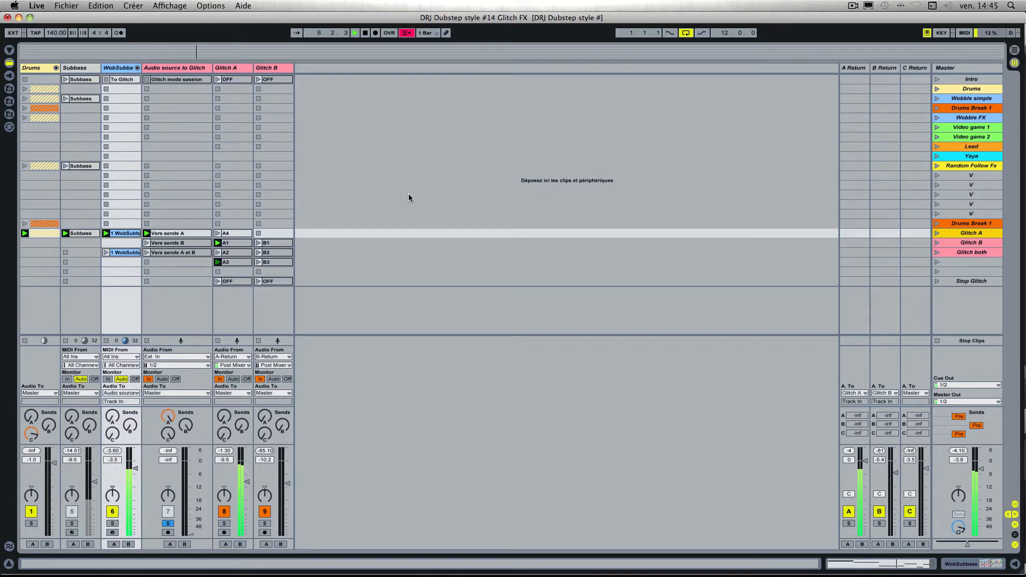
{"action": "key", "text": "space"}
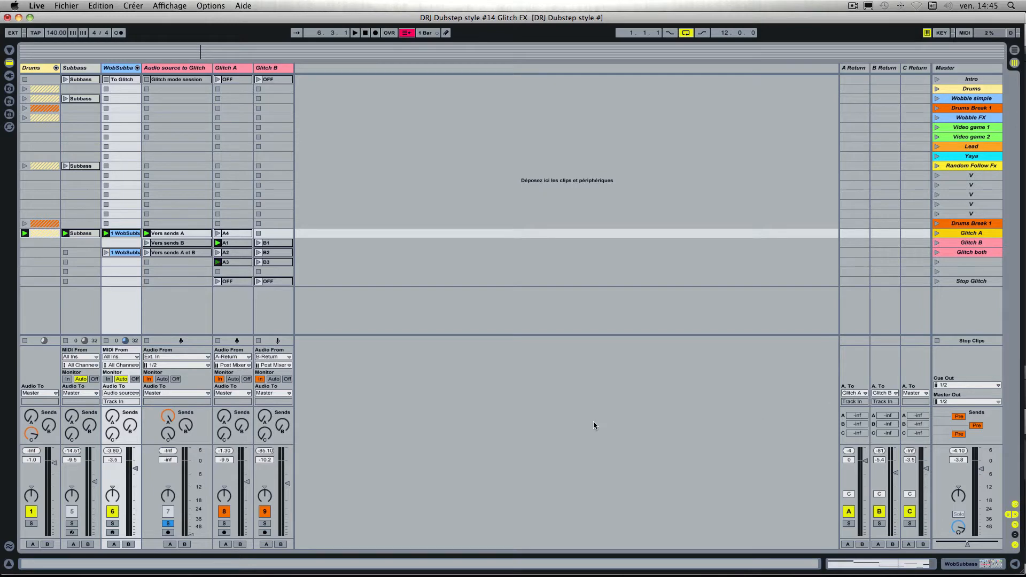
{"action": "left_click", "coordinate": [232, 235]}
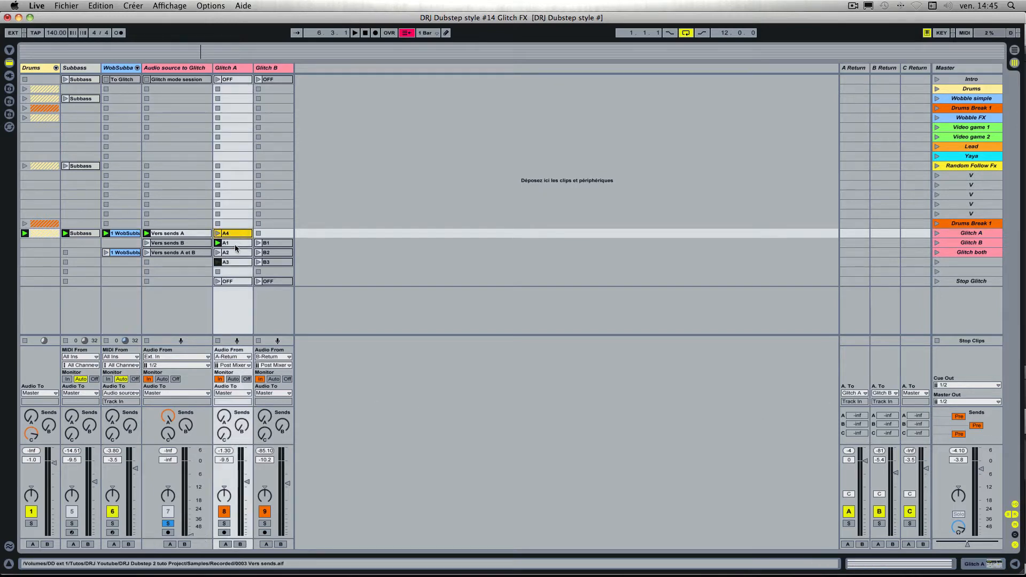
{"action": "left_click", "coordinate": [235, 242]}
{"action": "double_click", "coordinate": [235, 234]}
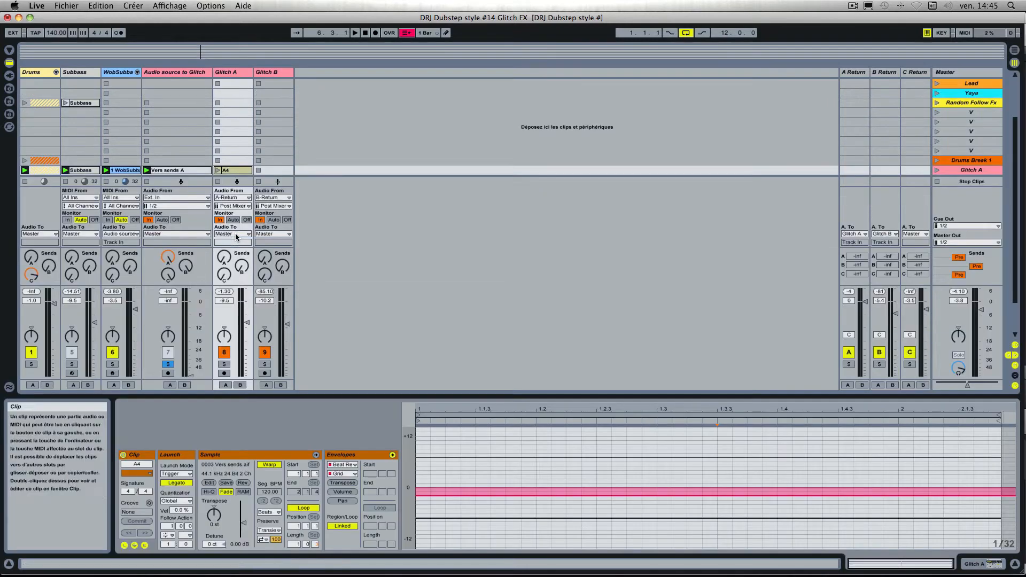
{"action": "double_click", "coordinate": [234, 73]}
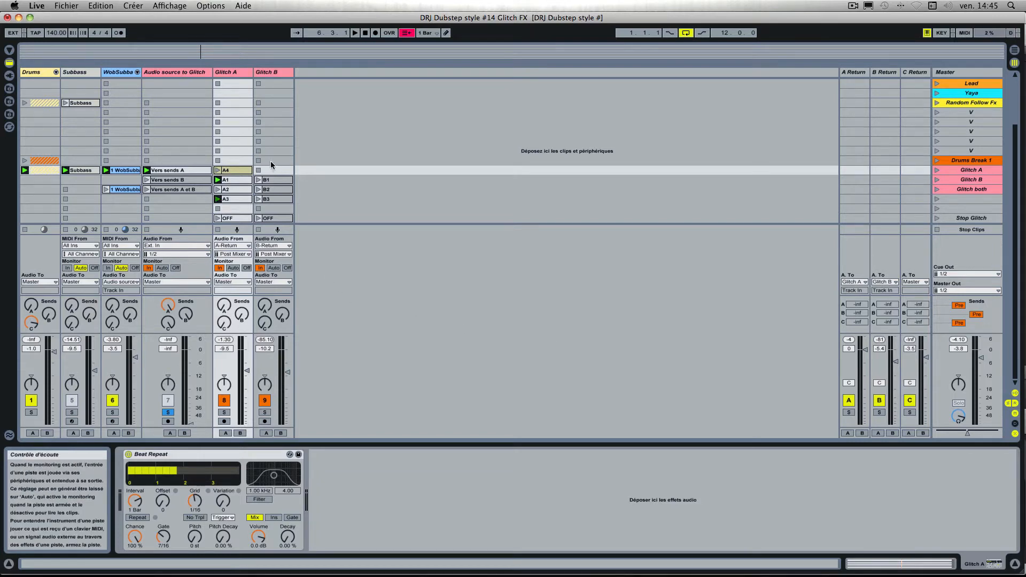
{"action": "left_click", "coordinate": [273, 72]}
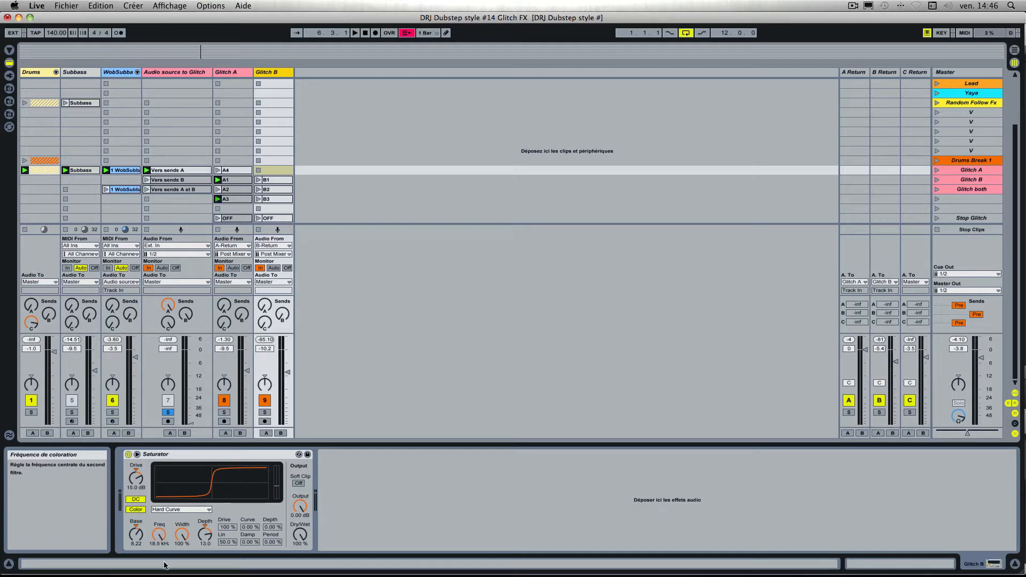
Launch the Glitch A and Glitch B scenes in turn, and switch the Glitch A track to its OFF clip
{"action": "left_click", "coordinate": [936, 171]}
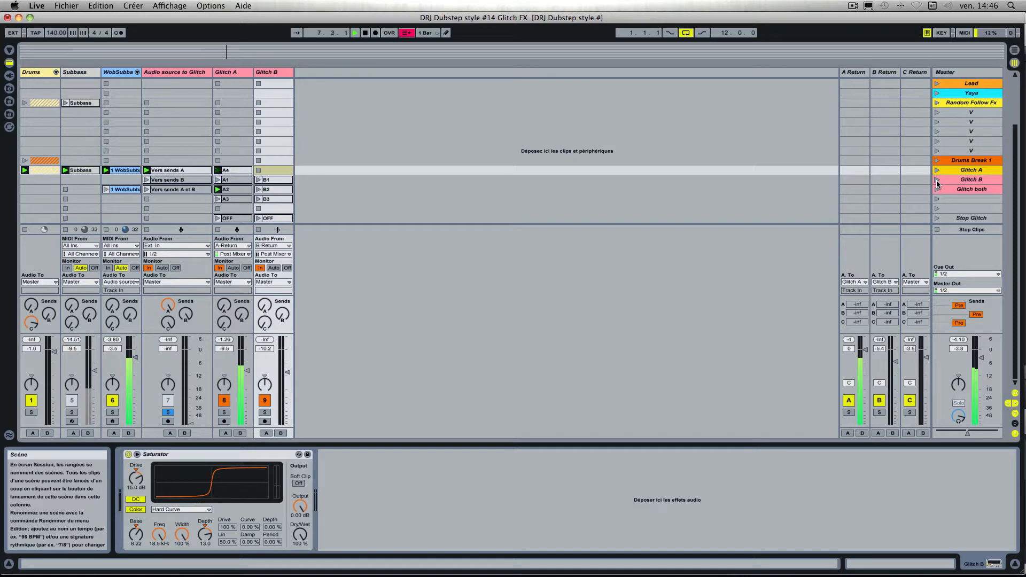
{"action": "left_click", "coordinate": [937, 182]}
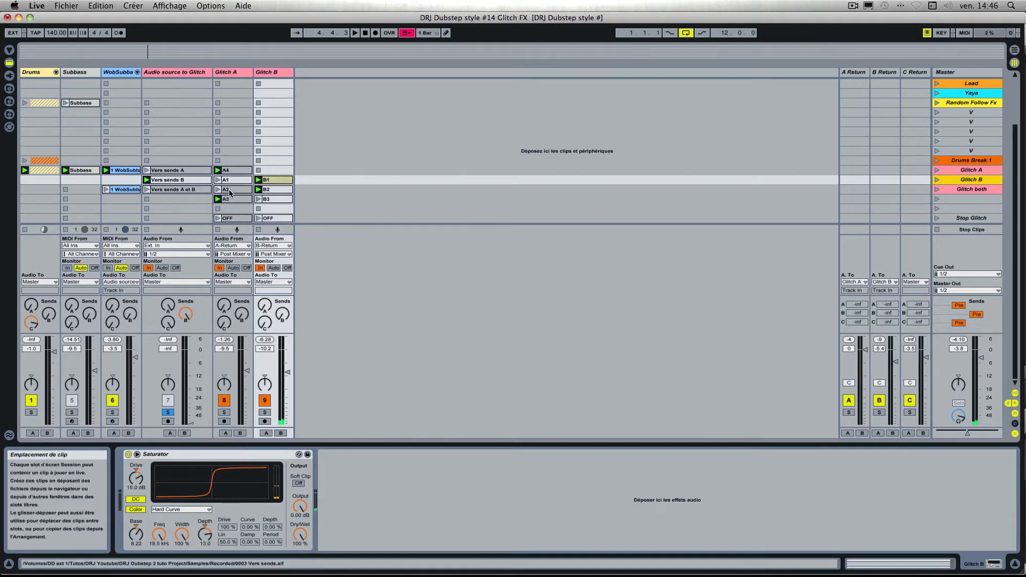
{"action": "left_click", "coordinate": [218, 218]}
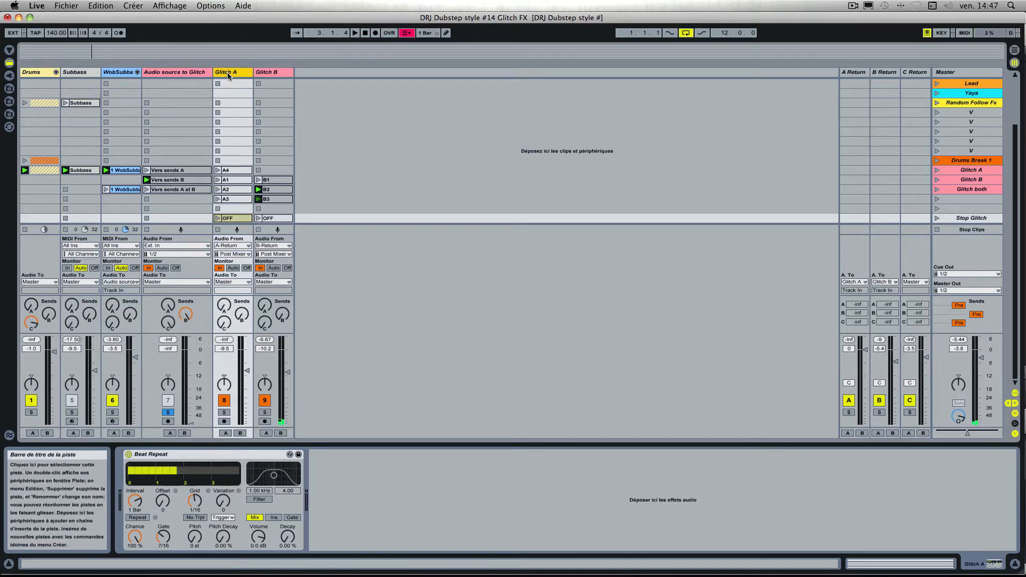
{"action": "left_click", "coordinate": [278, 73]}
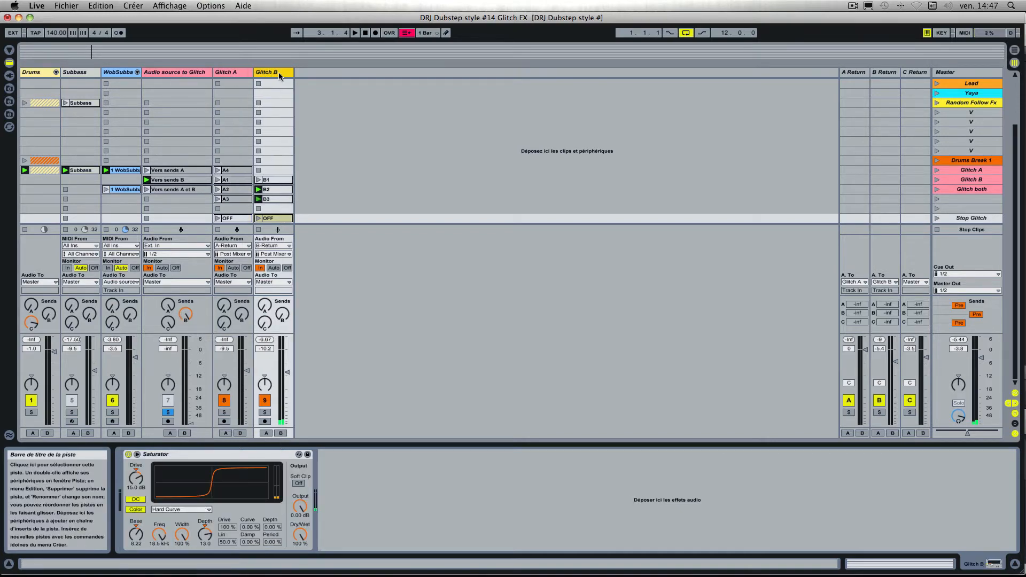
Play the Glitch both scene, stop playback and return the song position to the start
{"action": "left_click", "coordinate": [936, 191]}
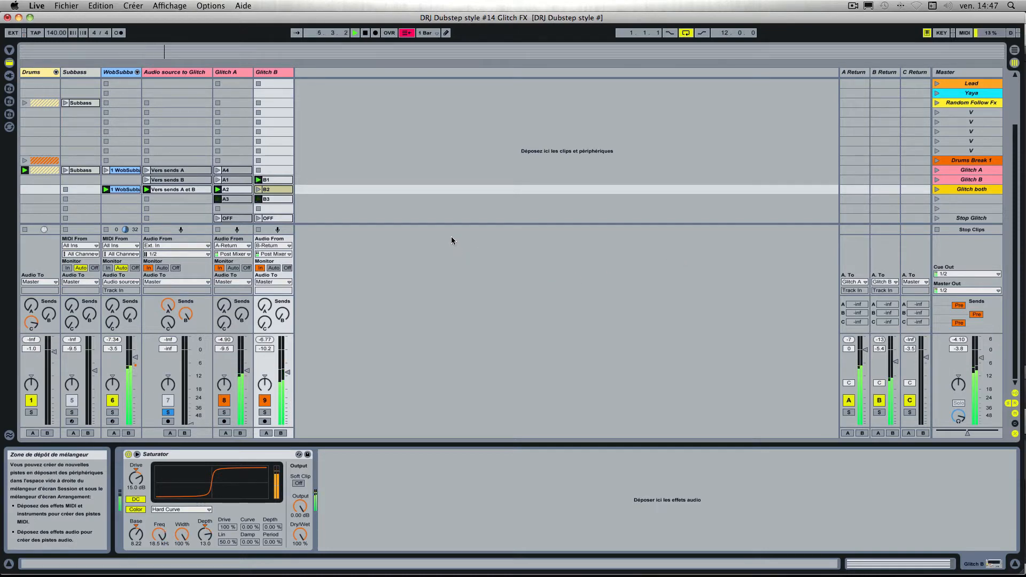
{"action": "left_click", "coordinate": [377, 140]}
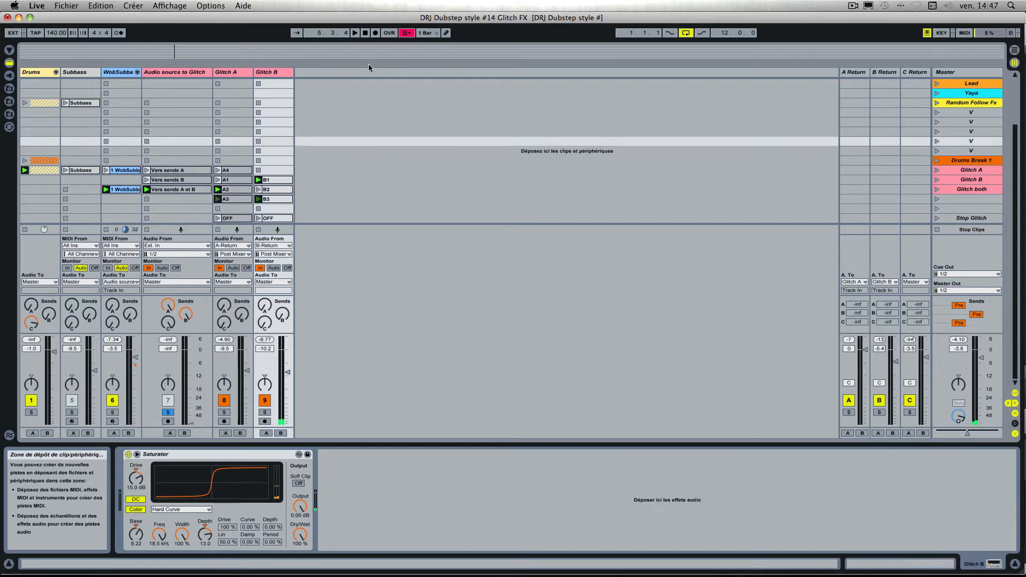
{"action": "double_click", "coordinate": [364, 34]}
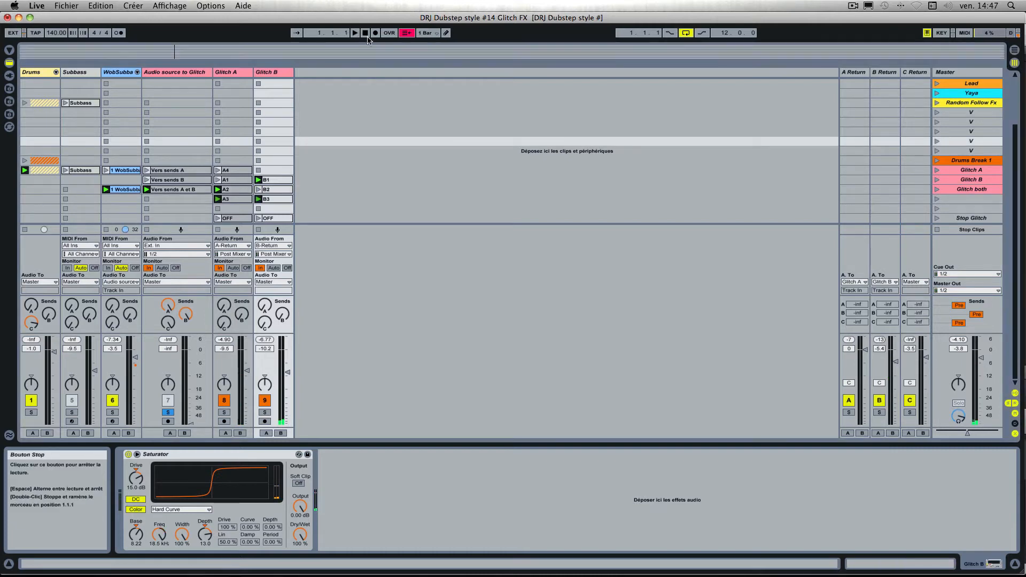
{"action": "left_click", "coordinate": [364, 114]}
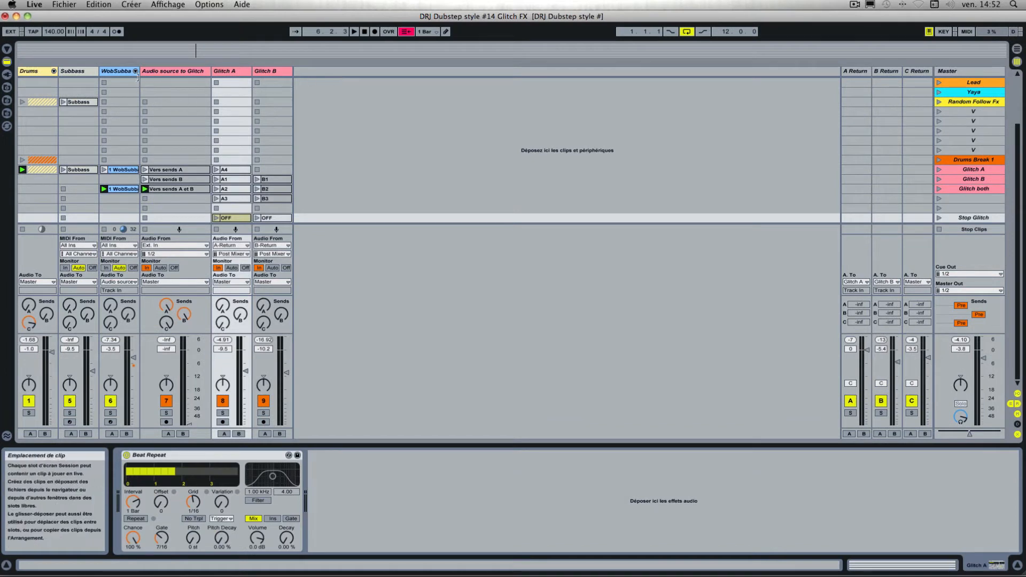
Duplicate the WobSubbass track, move the copy after Glitch B and colour it turquoise
{"action": "left_click", "coordinate": [126, 82]}
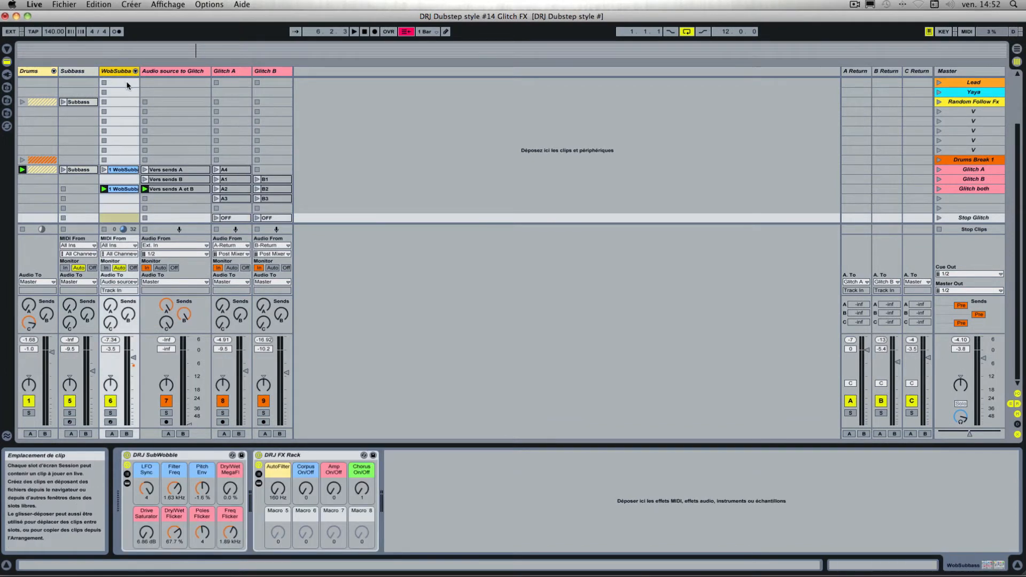
{"action": "key", "text": "super+d"}
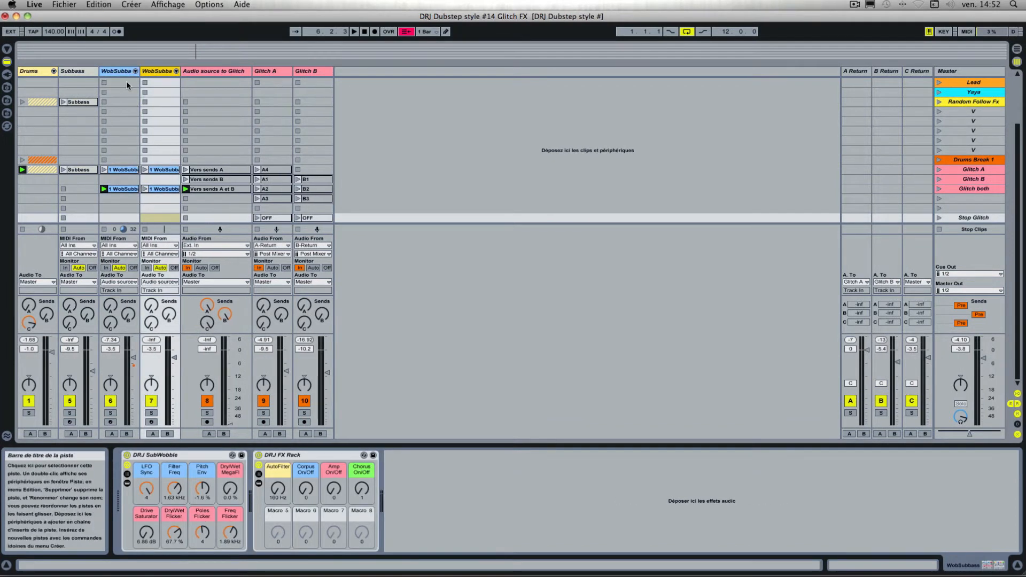
{"action": "left_click_drag", "start_coordinate": [150, 77], "coordinate": [350, 77]}
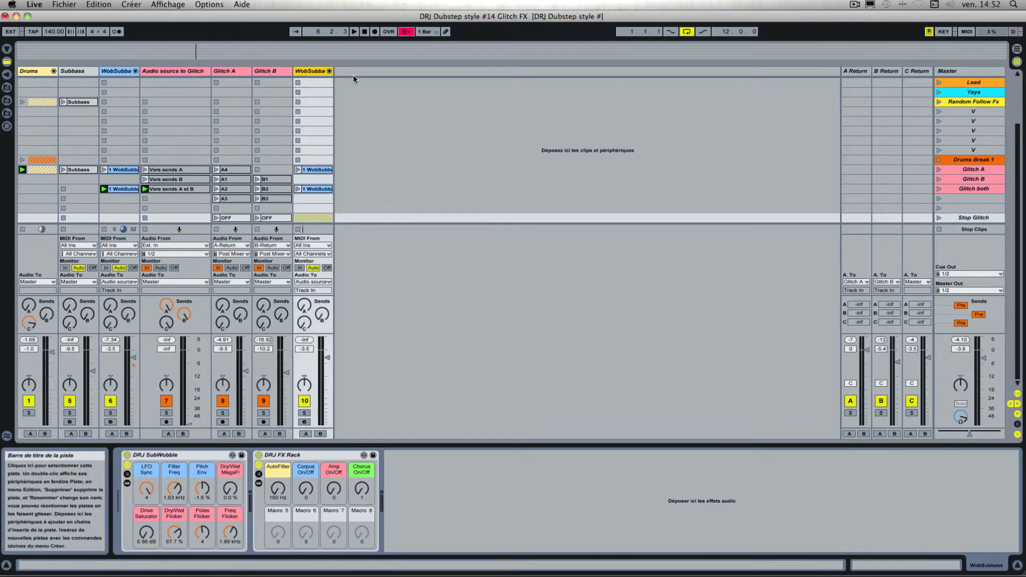
{"action": "right_click", "coordinate": [307, 75]}
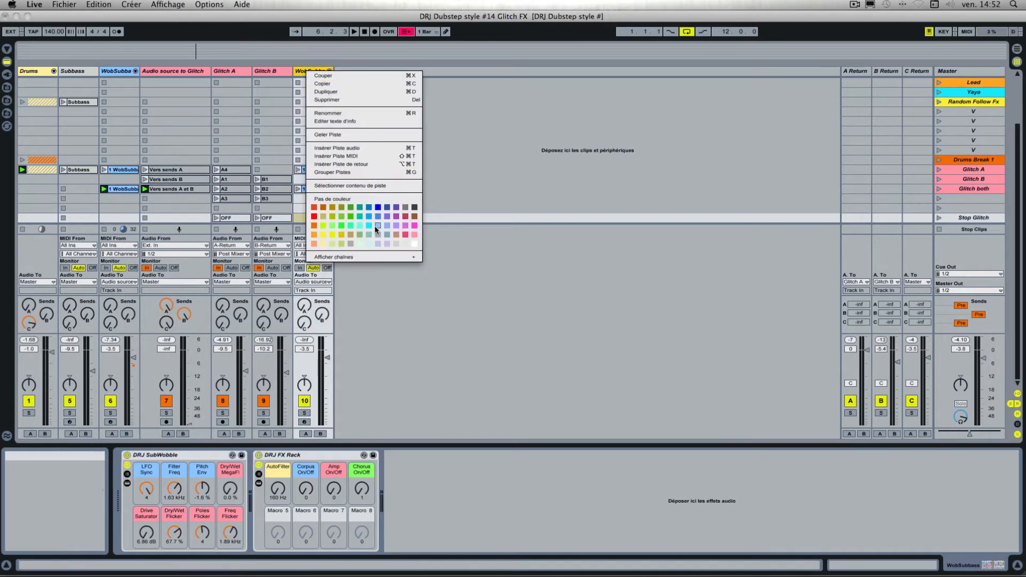
{"action": "left_click", "coordinate": [359, 226]}
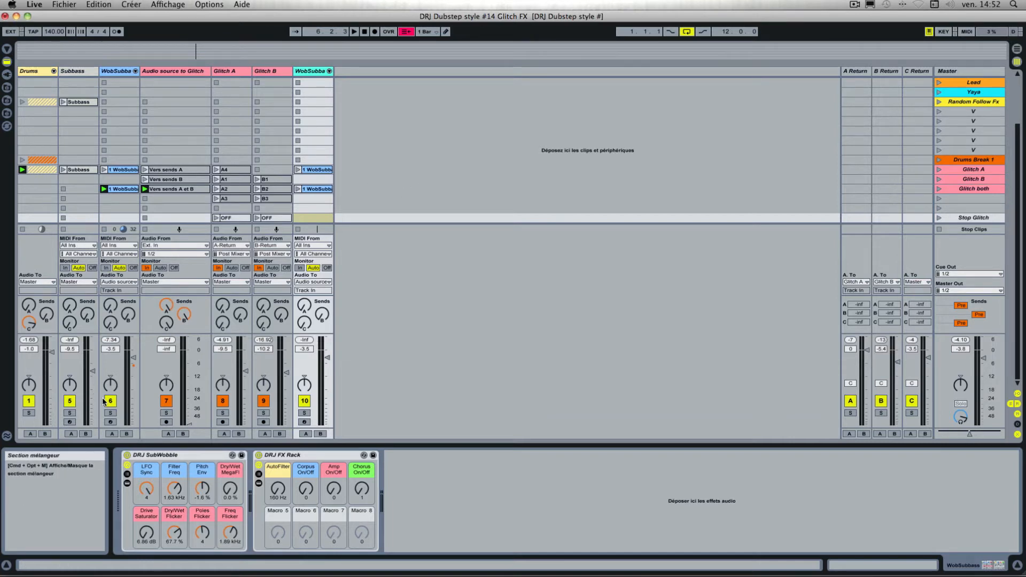
Deactivate the Audio source to Glitch, Glitch A, Glitch B, original WobSubbass, Subbass and Drums tracks
{"action": "left_click", "coordinate": [166, 400]}
{"action": "left_click", "coordinate": [222, 400]}
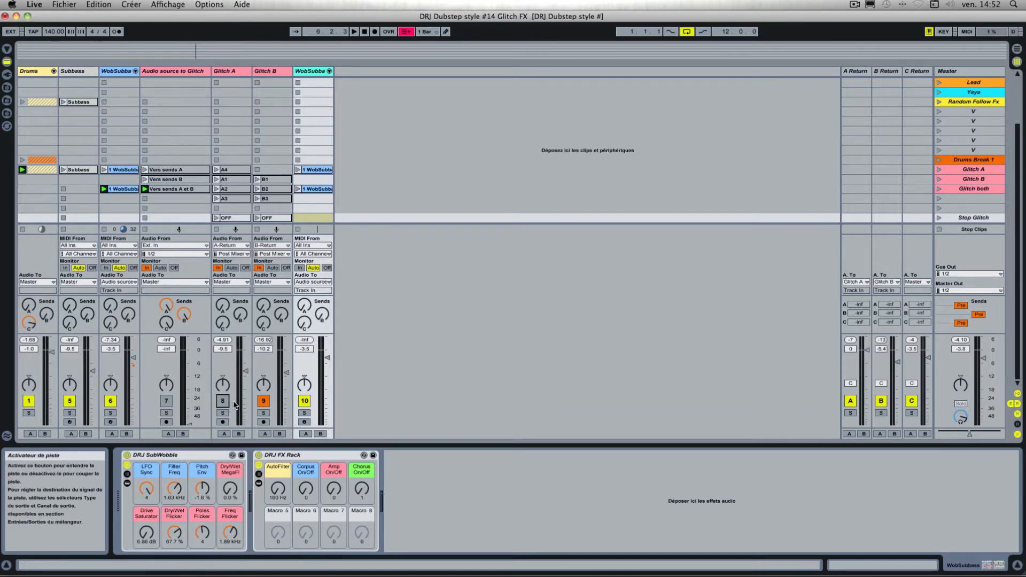
{"action": "left_click", "coordinate": [262, 401]}
{"action": "left_click", "coordinate": [110, 400]}
{"action": "left_click", "coordinate": [69, 401]}
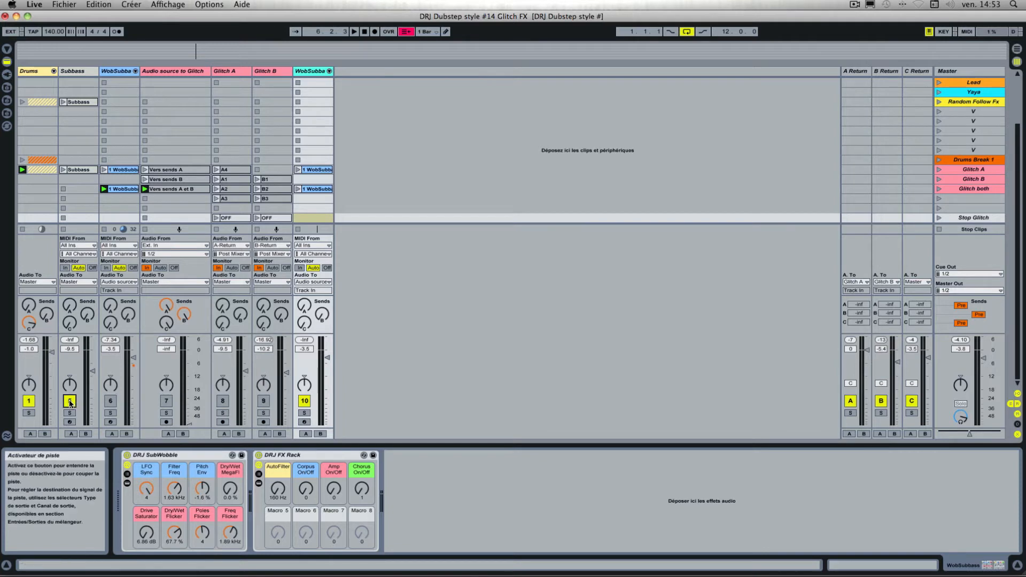
{"action": "left_click", "coordinate": [29, 401]}
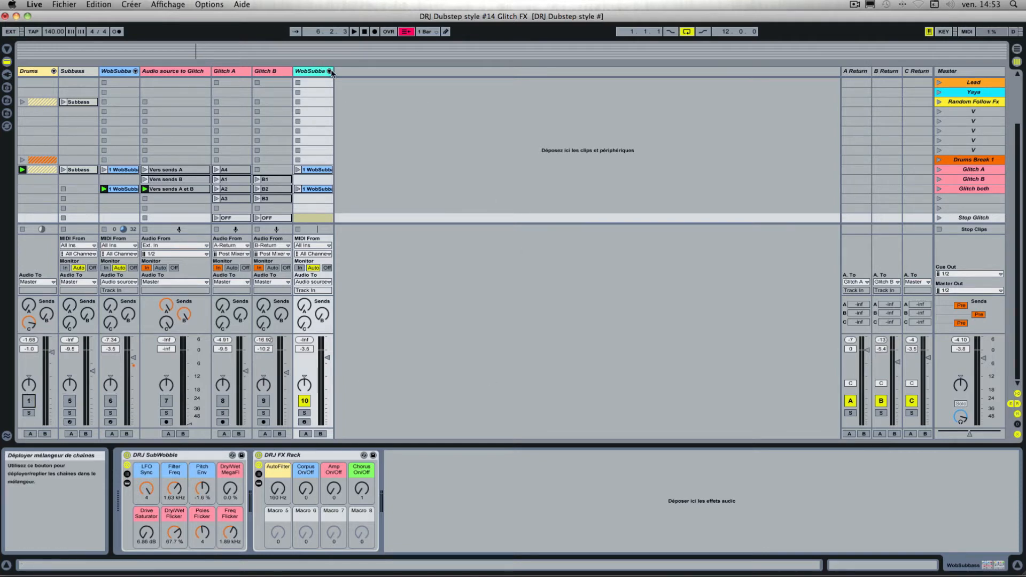
Widen the turquoise WobSubbass track and insert three audio tracks after it
{"action": "left_click_drag", "start_coordinate": [332, 71], "coordinate": [343, 71]}
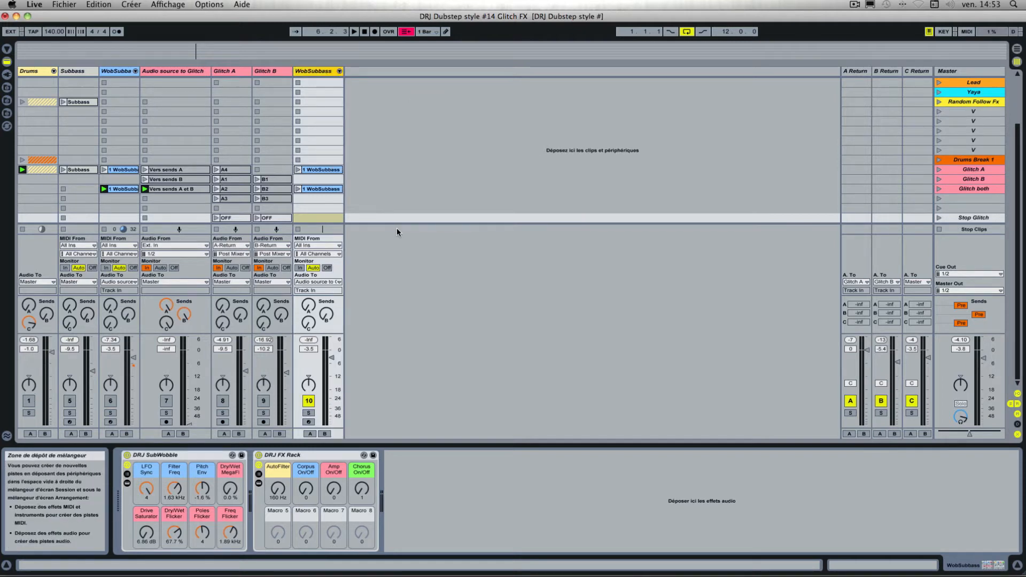
{"action": "left_click", "coordinate": [400, 140]}
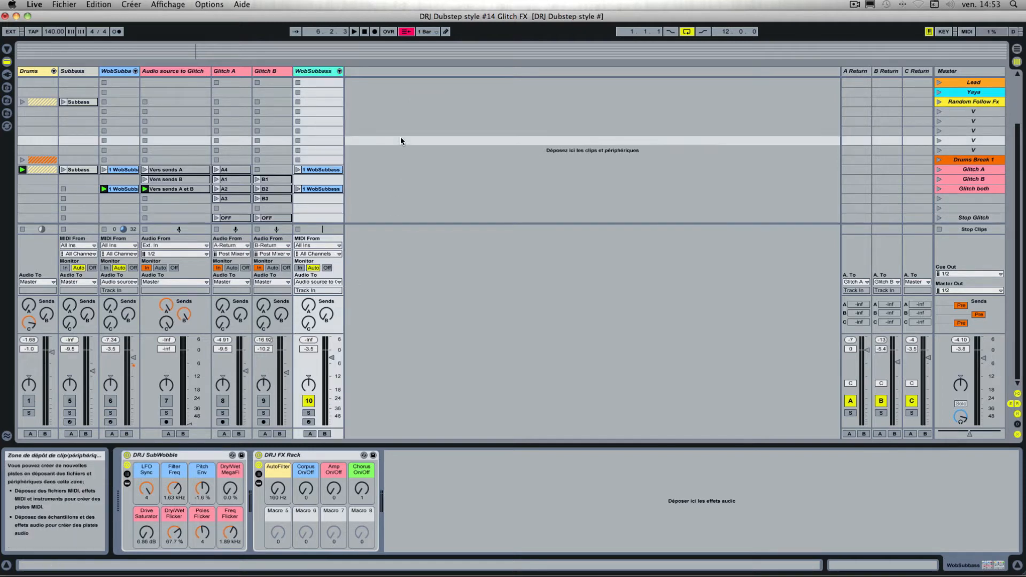
{"action": "key", "text": "super+t"}
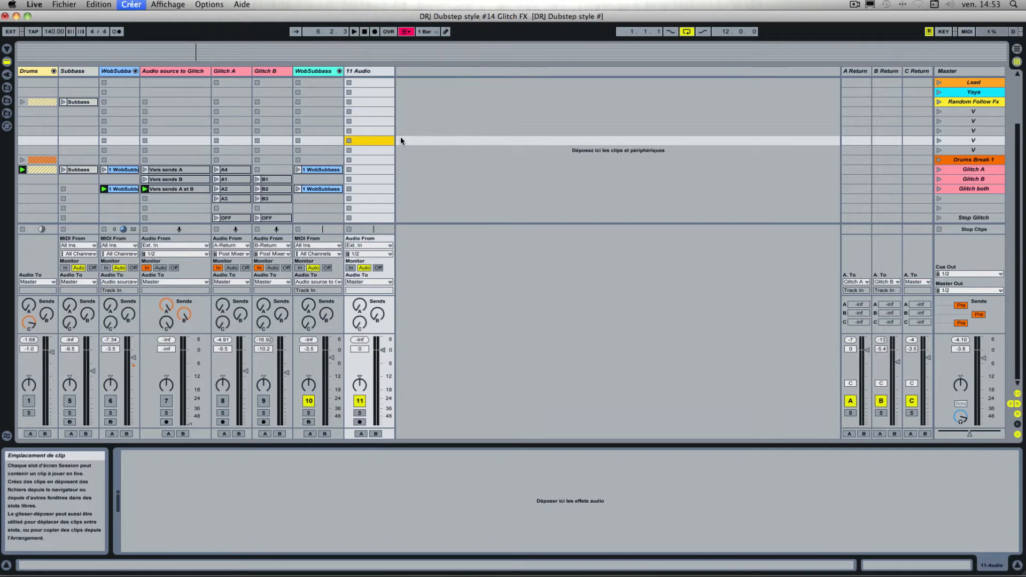
{"action": "key", "text": "super+t"}
{"action": "key", "text": "super+t"}
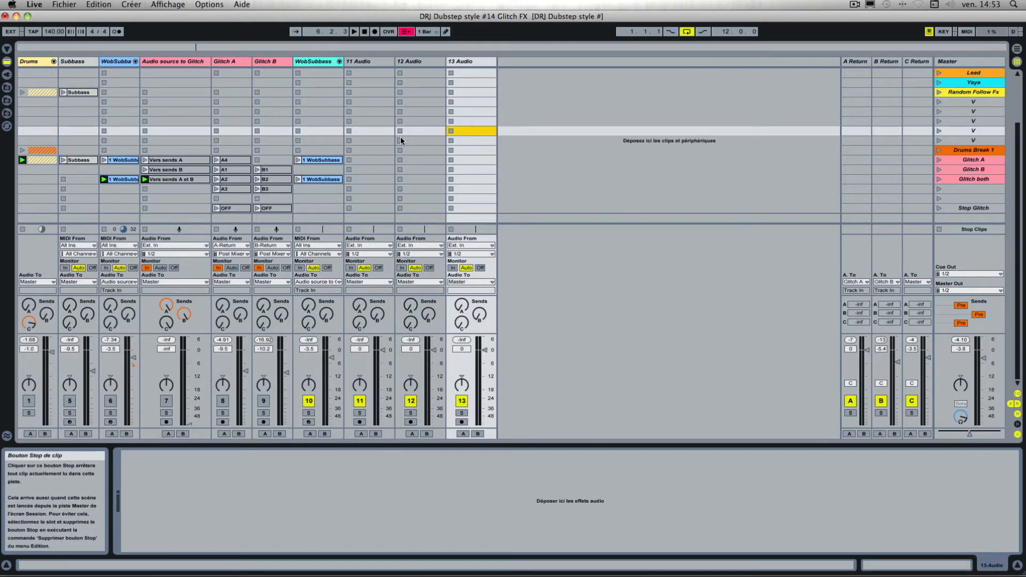
Rename the three new audio tracks Source Glitch, Glitch Y and Glitch Z
{"action": "left_click", "coordinate": [362, 62]}
{"action": "key", "text": "super+r"}
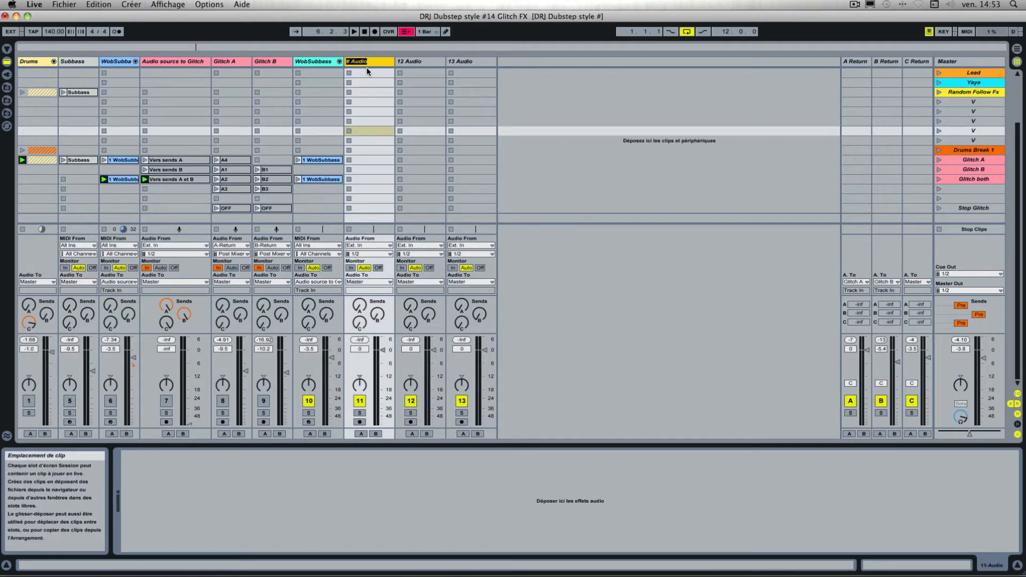
{"action": "type", "text": "Source Glitch"}
{"action": "left_click", "coordinate": [409, 62]}
{"action": "key", "text": "super+r"}
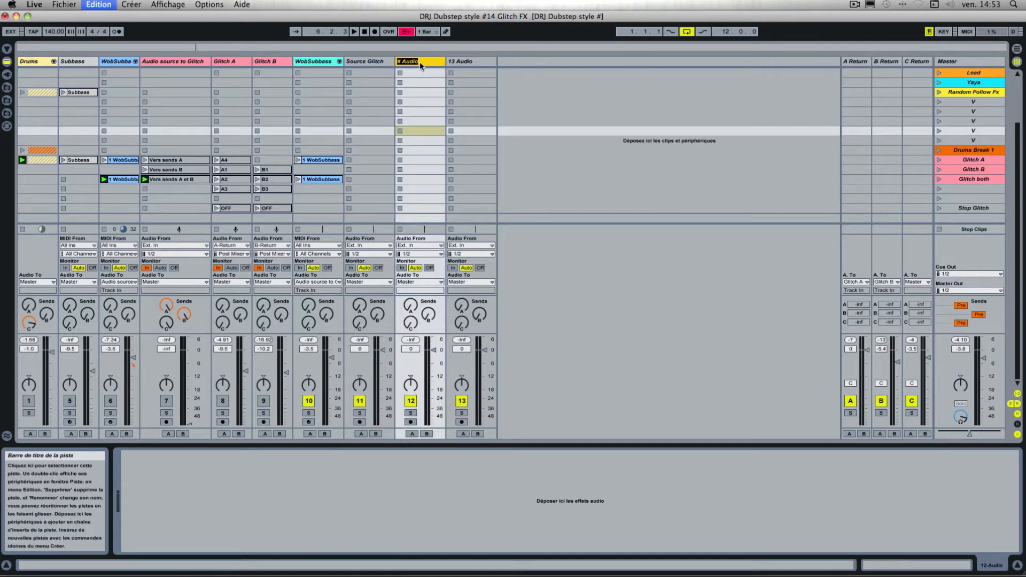
{"action": "type", "text": "Glitch Y"}
{"action": "left_click", "coordinate": [465, 63]}
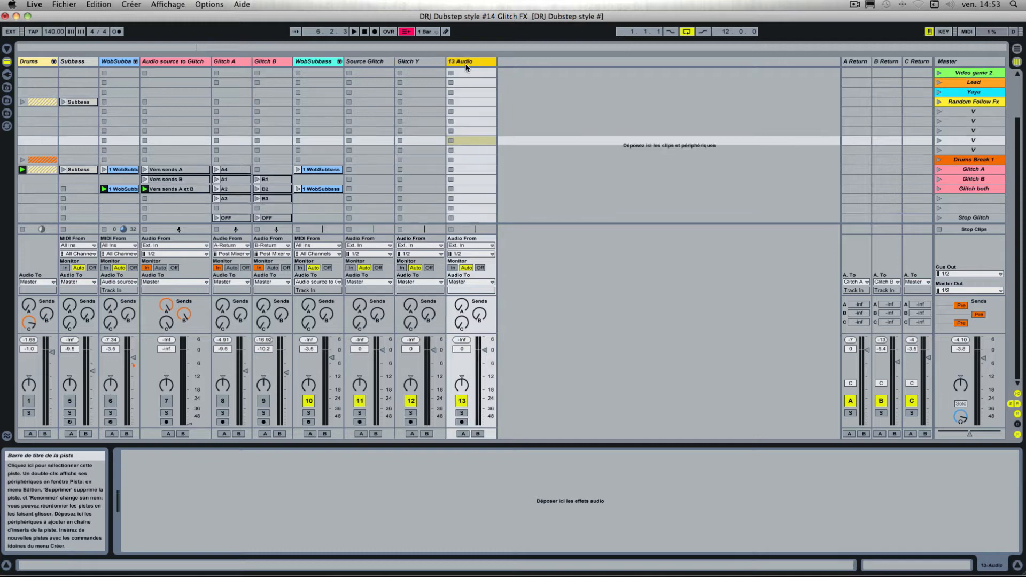
{"action": "key", "text": "super+r"}
{"action": "type", "text": "Gl"}
{"action": "key", "text": "Return"}
Insert two additional return tracks after the C Return
{"action": "left_click", "coordinate": [544, 85]}
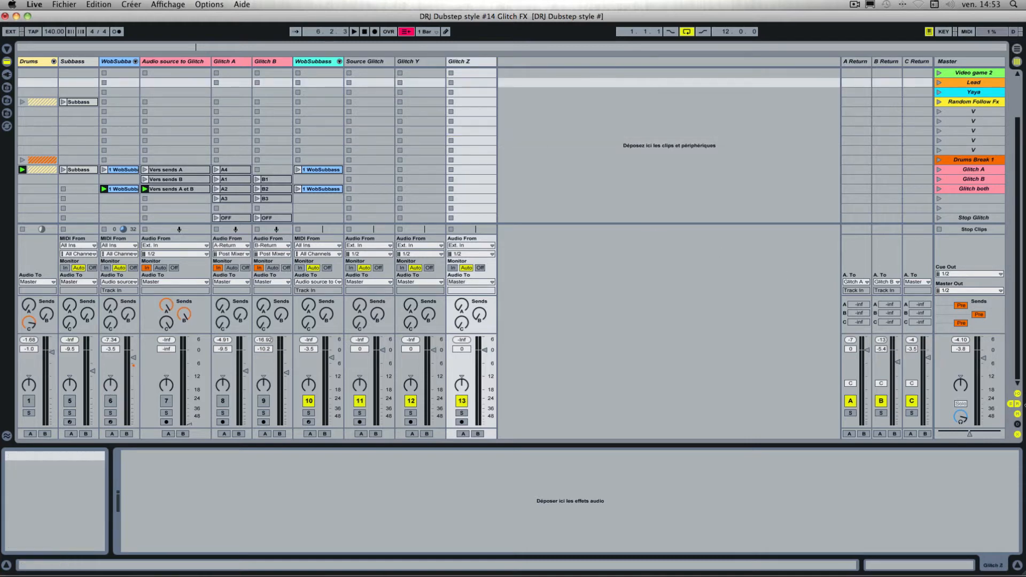
{"action": "right_click", "coordinate": [816, 211]}
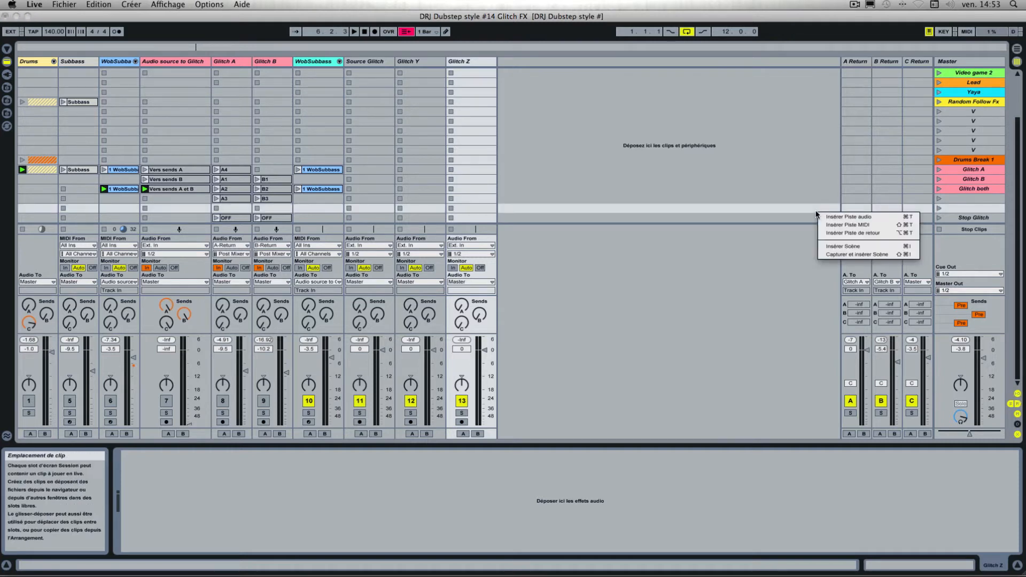
{"action": "left_click", "coordinate": [823, 233]}
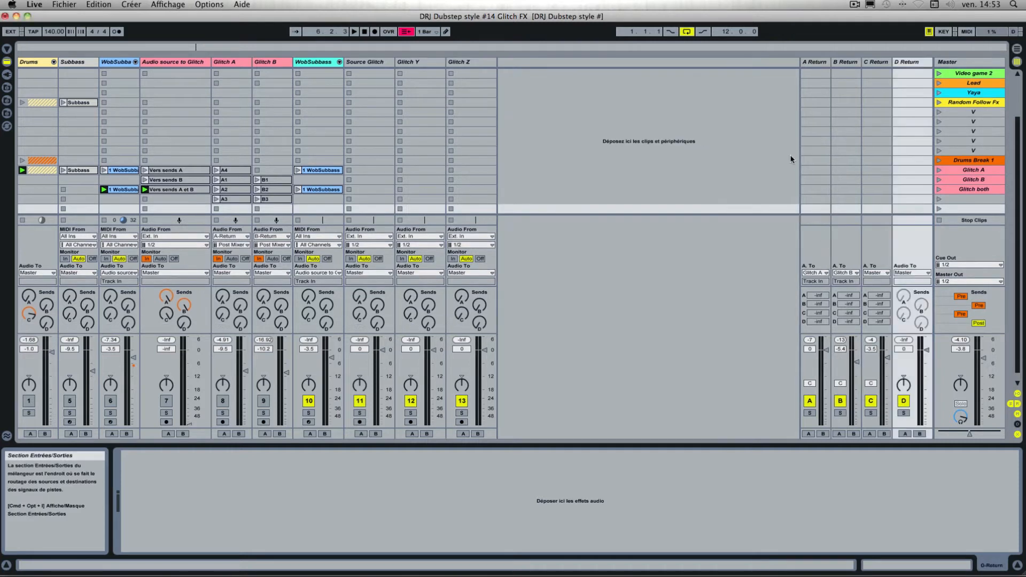
{"action": "right_click", "coordinate": [911, 128]}
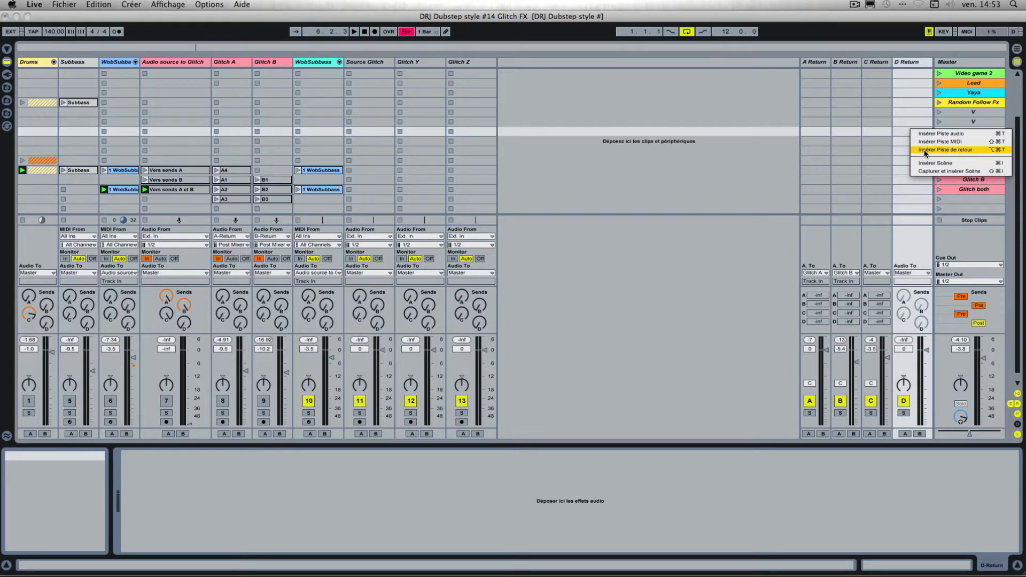
{"action": "left_click", "coordinate": [925, 151]}
{"action": "left_click", "coordinate": [863, 65]}
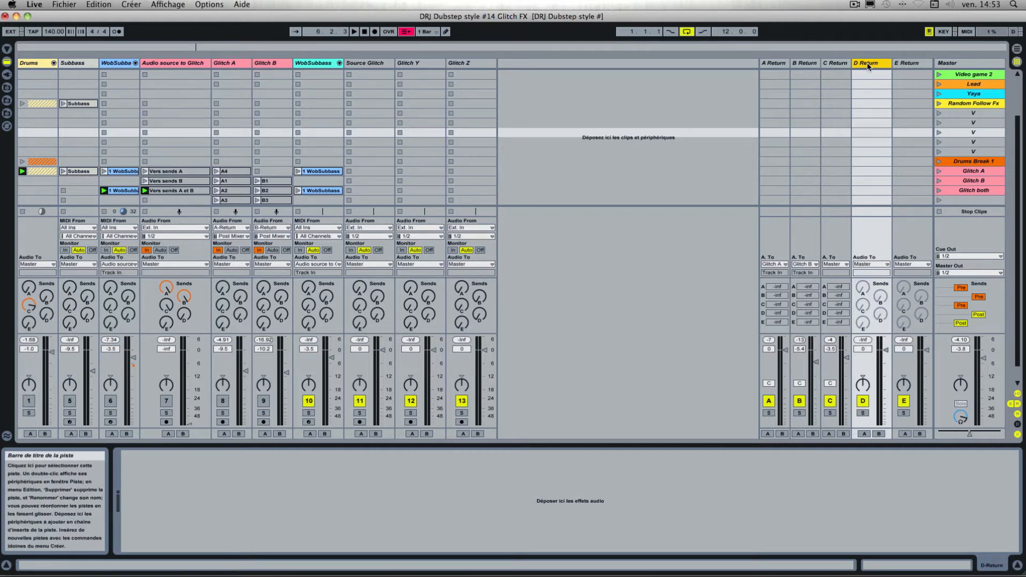
{"action": "left_click", "coordinate": [896, 66]}
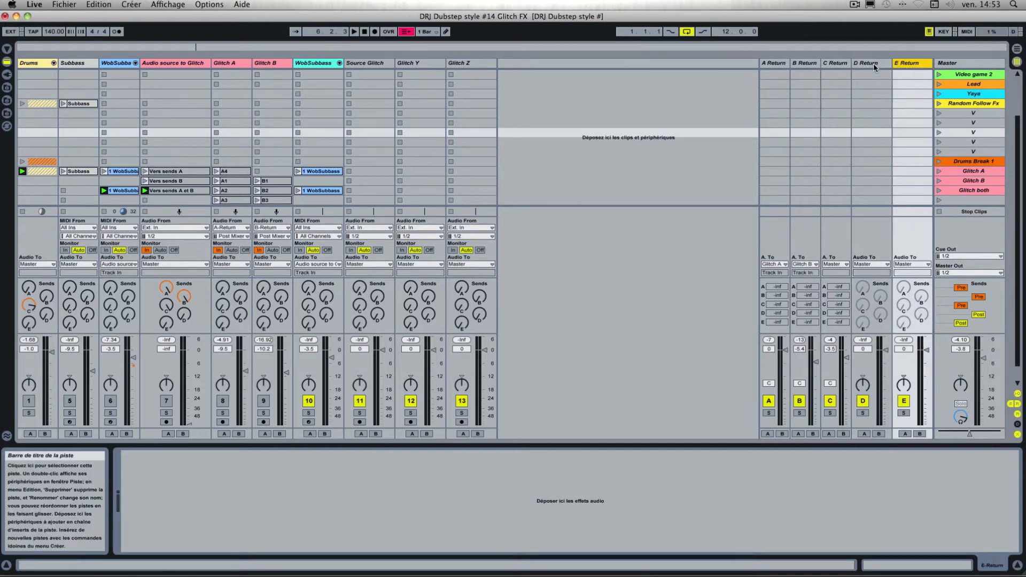
{"action": "left_click", "coordinate": [874, 66]}
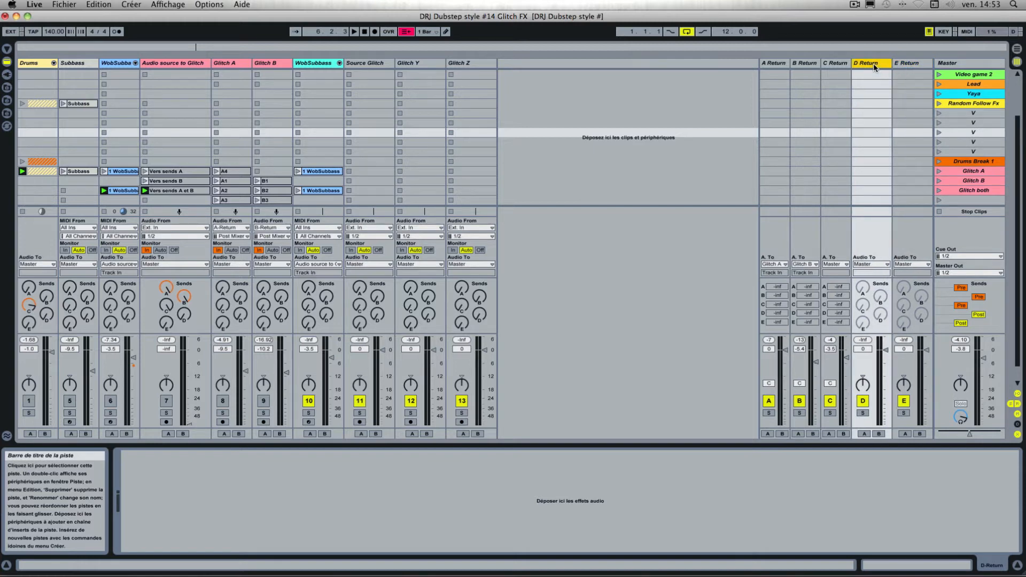
{"action": "key", "text": "super+r"}
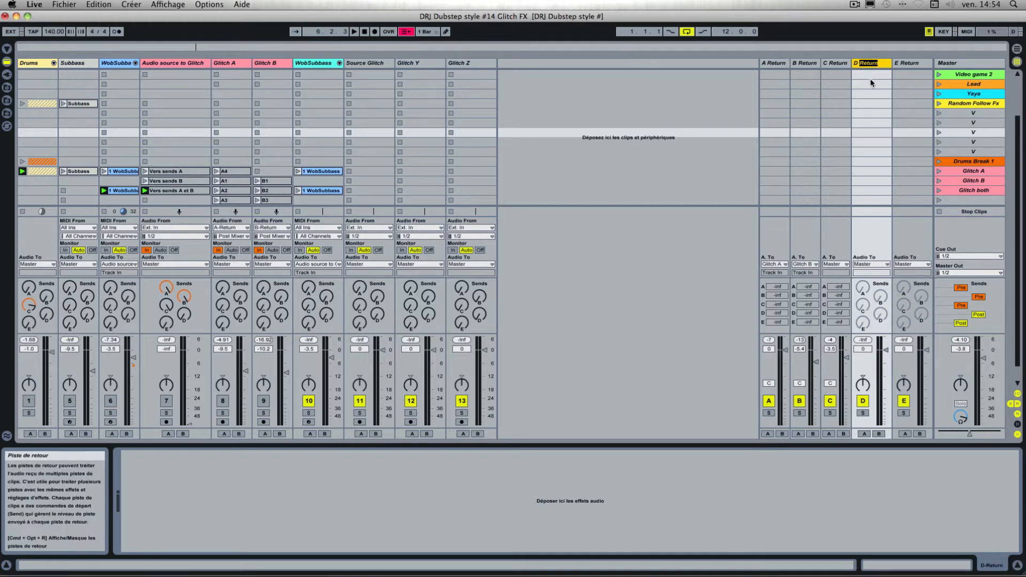
{"action": "left_click", "coordinate": [870, 84]}
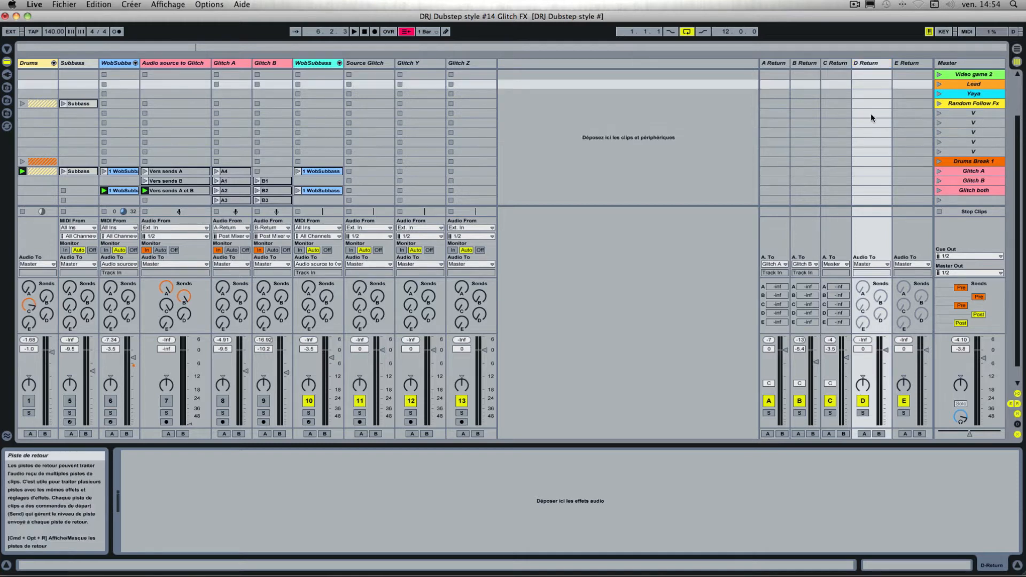
Route the D Return output to Glitch Y and the E Return output to Glitch Z
{"action": "left_click", "coordinate": [880, 266]}
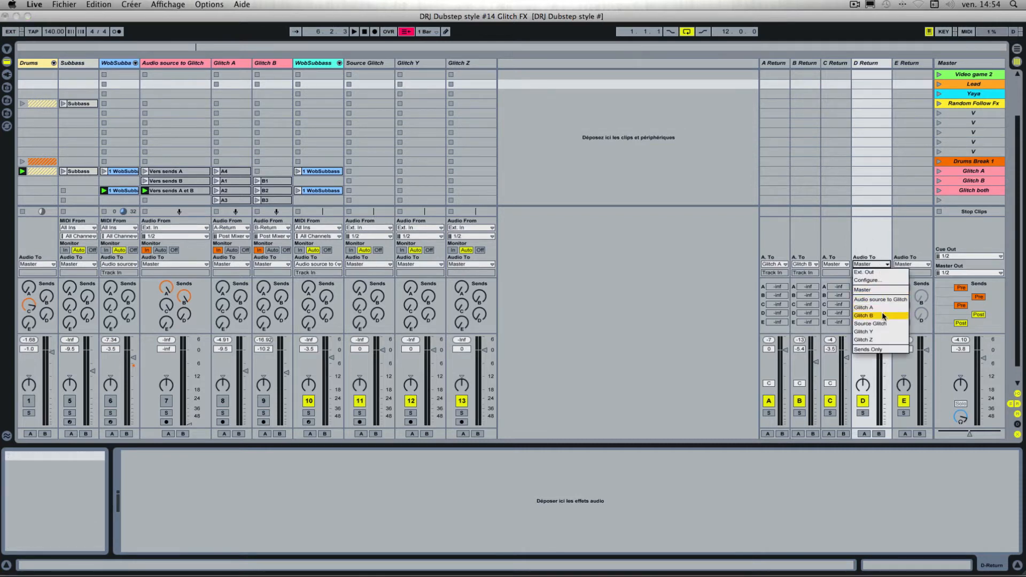
{"action": "left_click", "coordinate": [880, 332]}
{"action": "left_click", "coordinate": [910, 264]}
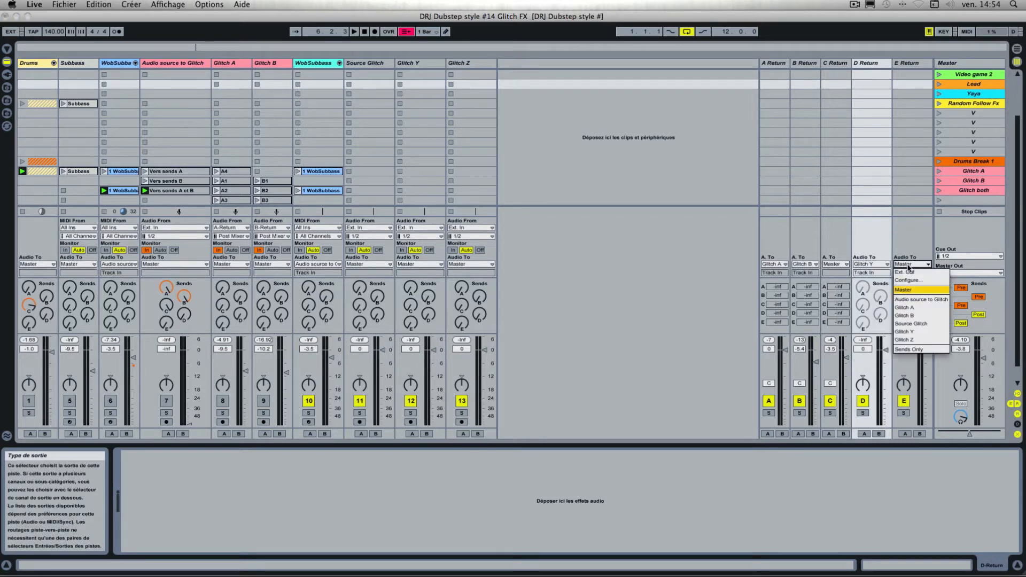
{"action": "left_click", "coordinate": [914, 340]}
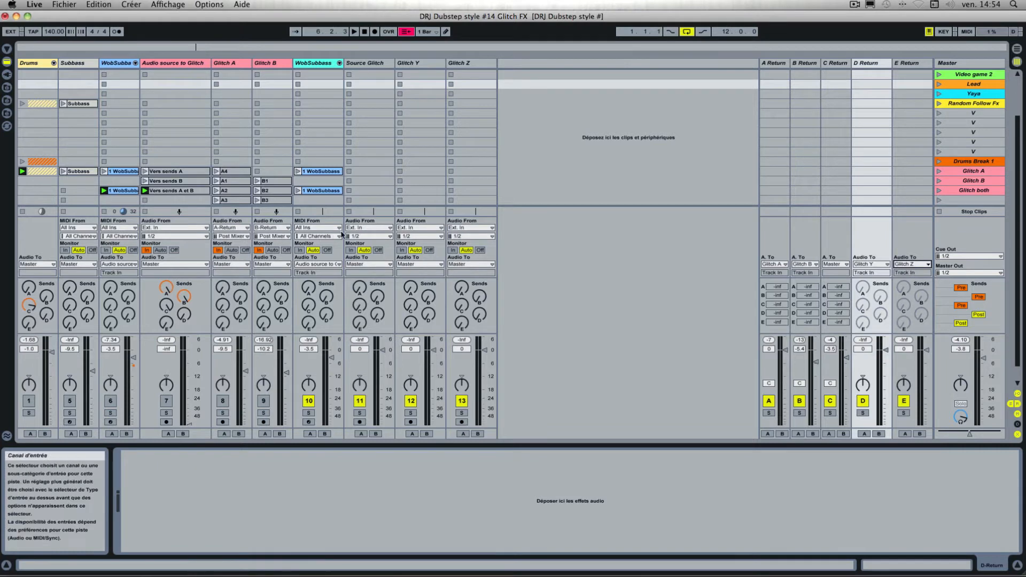
Replace the turquoise WobSubbass track's clip in the Glitch A scene with its clip from the Glitch both scene
{"action": "left_click", "coordinate": [311, 174]}
{"action": "left_click", "coordinate": [313, 190]}
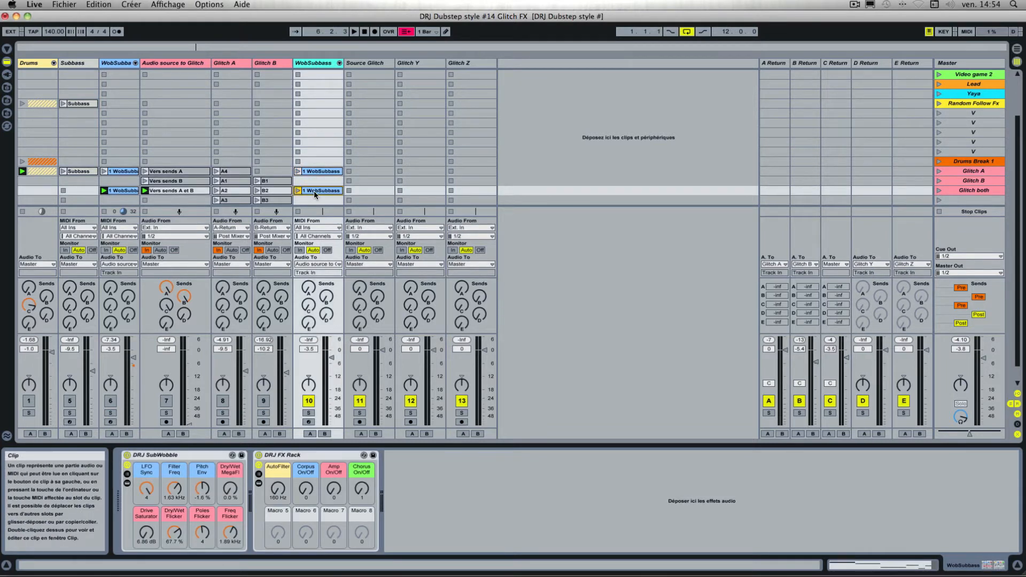
{"action": "left_click", "coordinate": [316, 173]}
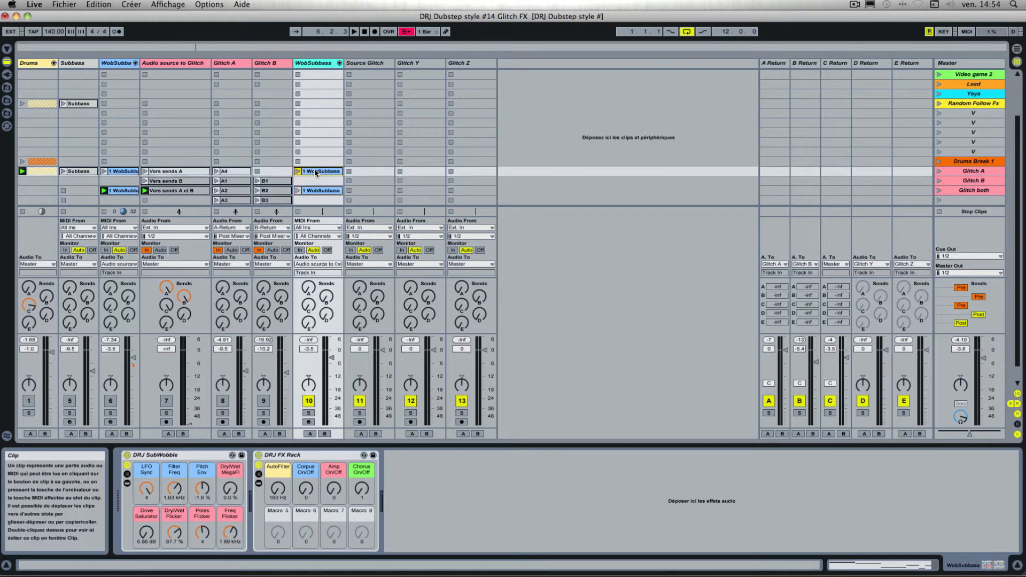
{"action": "left_click", "coordinate": [312, 190]}
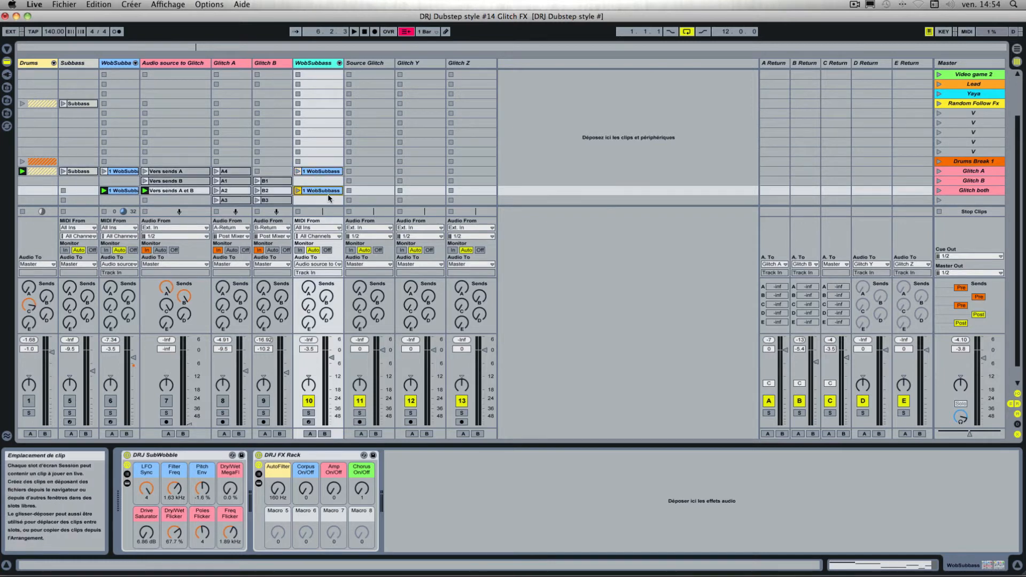
{"action": "left_click_drag", "start_coordinate": [327, 192], "coordinate": [327, 173]}
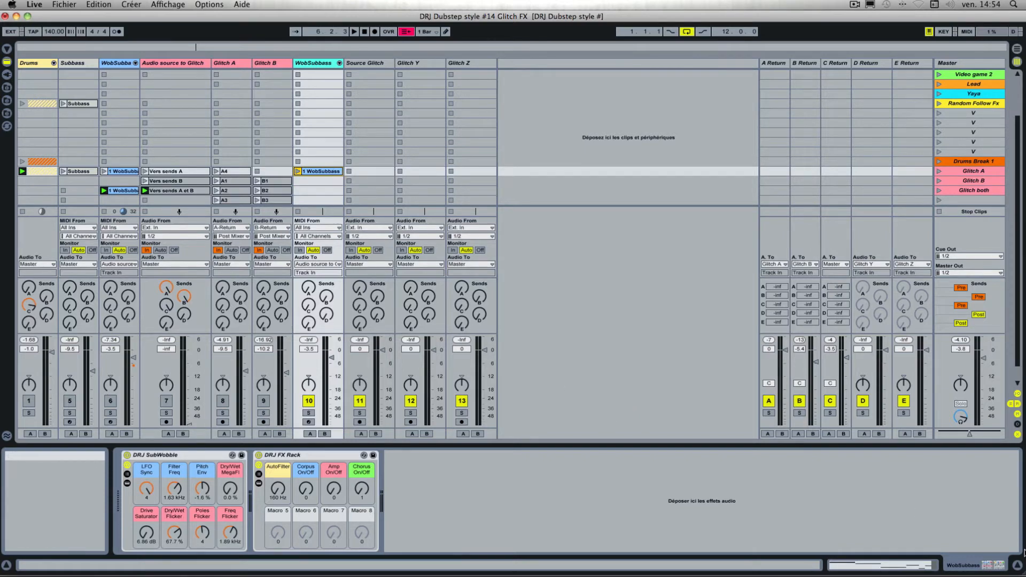
Hide the device view and launch the WobSubbass clip on the turquoise track, then stop playback
{"action": "left_click", "coordinate": [1017, 564]}
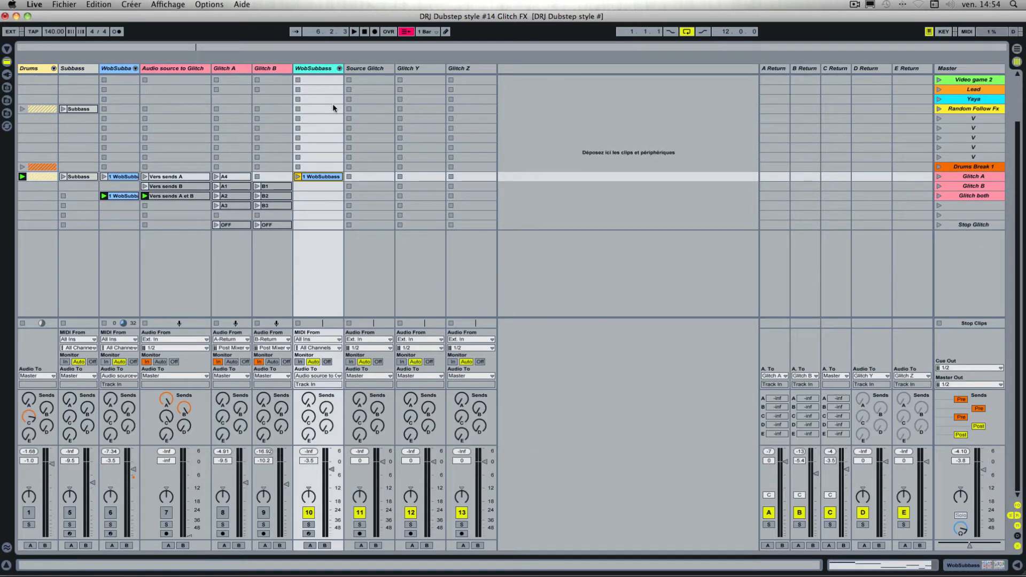
{"action": "left_click", "coordinate": [297, 177]}
{"action": "key", "text": "space"}
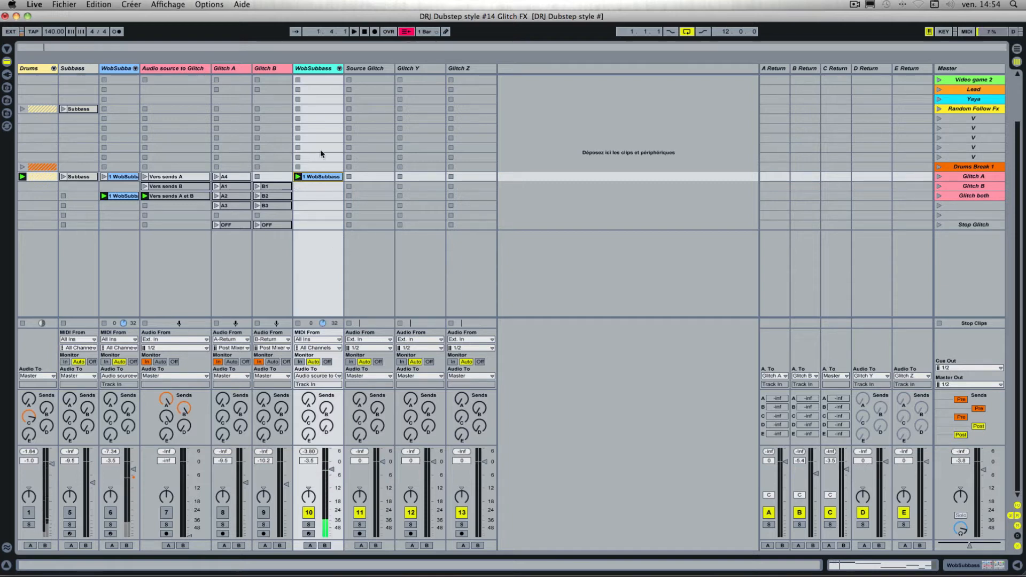
Route the turquoise WobSubbass track's output to Source Glitch and check the signal with a short playback
{"action": "left_click", "coordinate": [320, 376]}
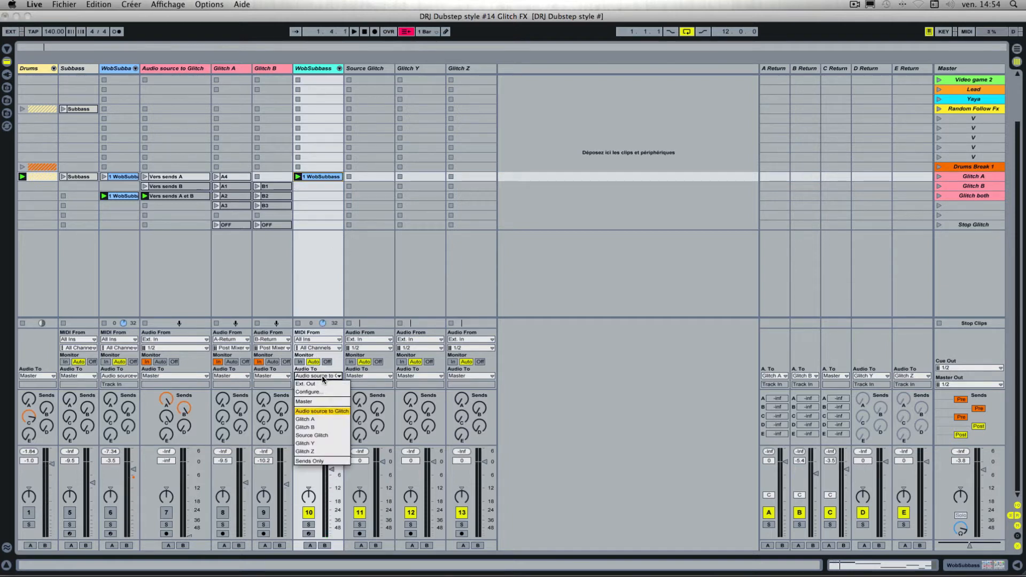
{"action": "left_click", "coordinate": [323, 435]}
{"action": "left_click", "coordinate": [369, 69]}
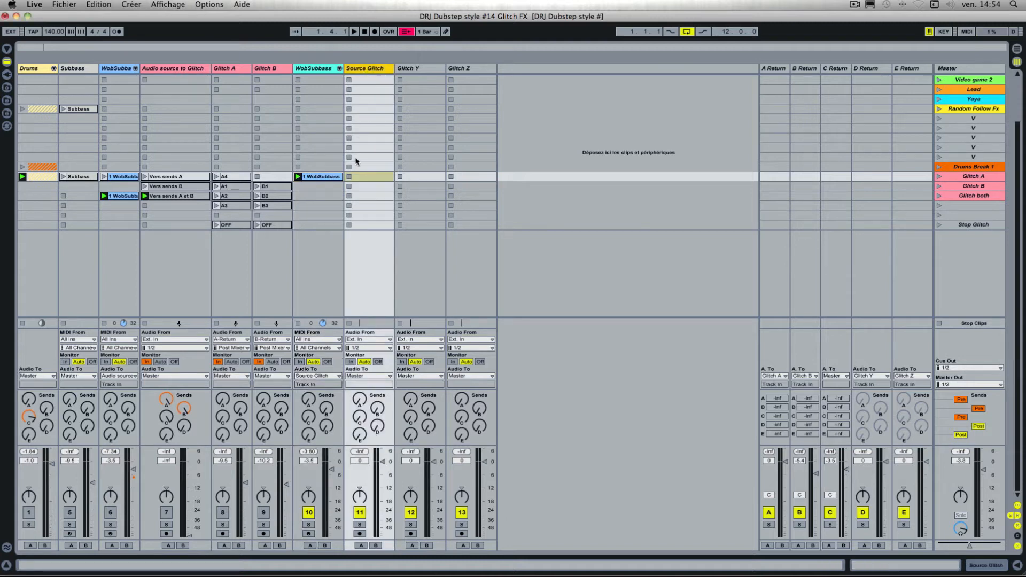
{"action": "key", "text": "space"}
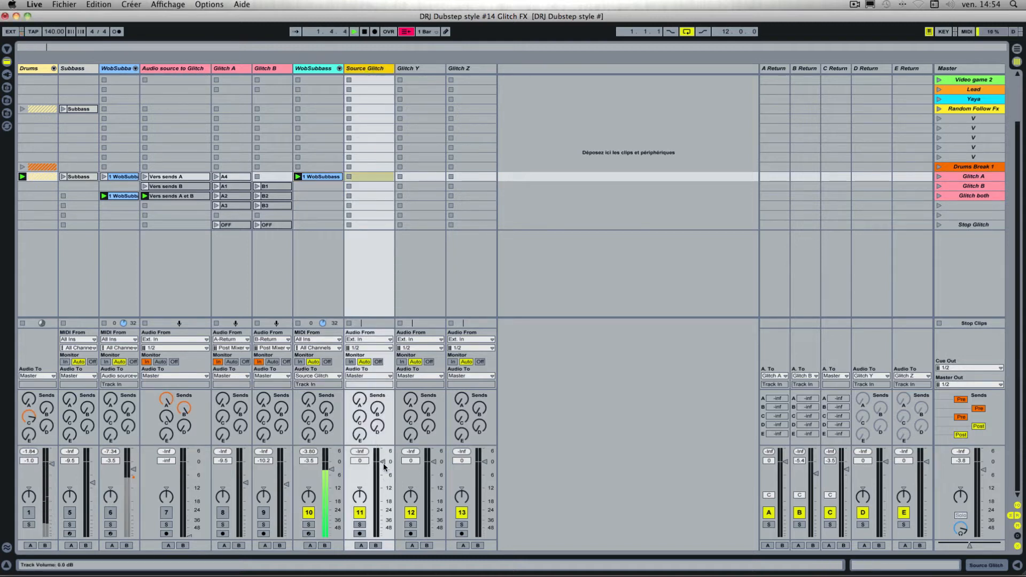
{"action": "key", "text": "space"}
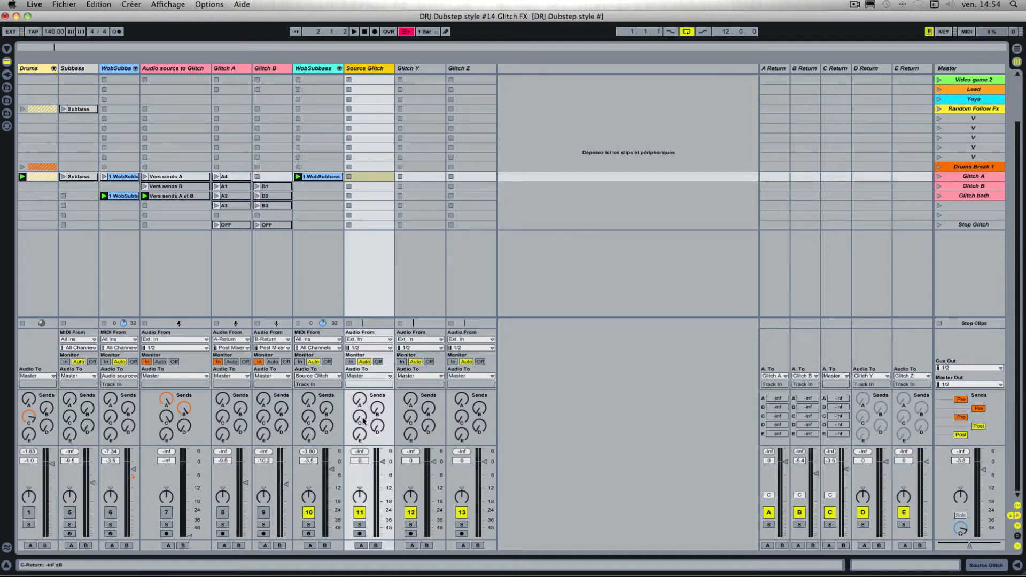
Raise the D and E sends on Source Glitch to maximum and switch both the D and E returns to Pre
{"action": "left_click_drag", "start_coordinate": [377, 427], "coordinate": [377, 369]}
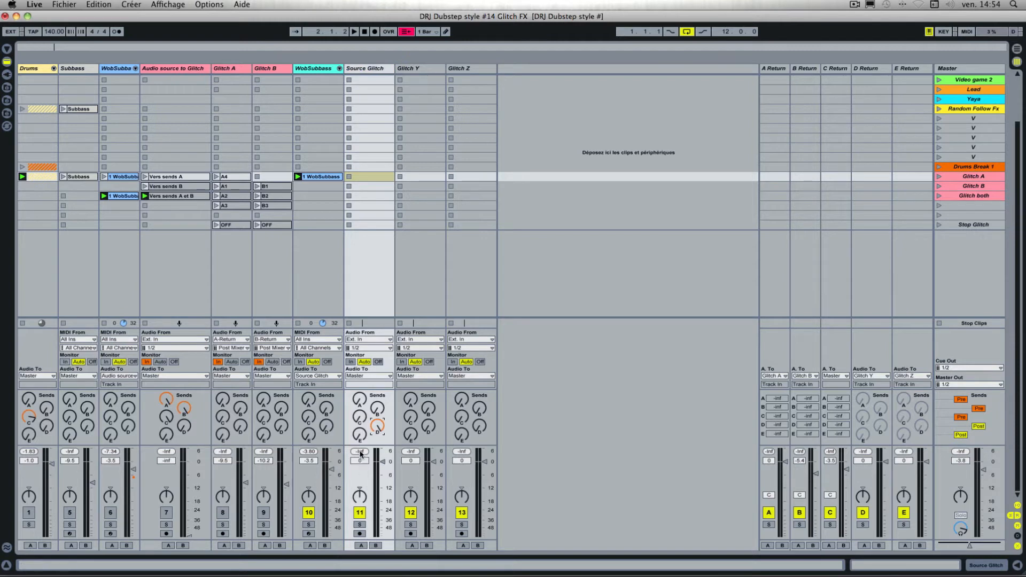
{"action": "left_click_drag", "start_coordinate": [359, 434], "coordinate": [359, 377]}
{"action": "key", "text": "space"}
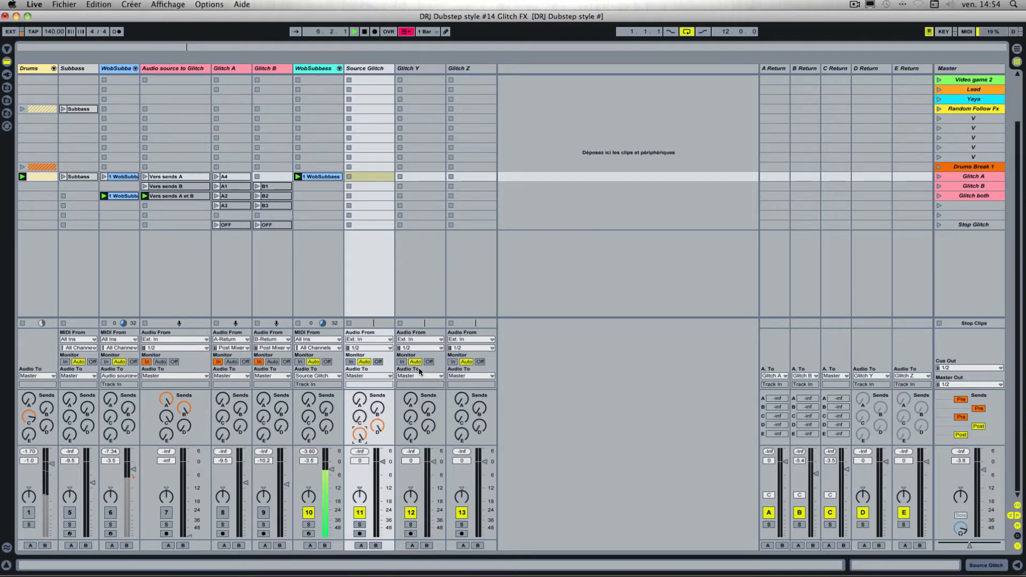
{"action": "left_click", "coordinate": [978, 425]}
{"action": "left_click", "coordinate": [961, 435]}
{"action": "key", "text": "space"}
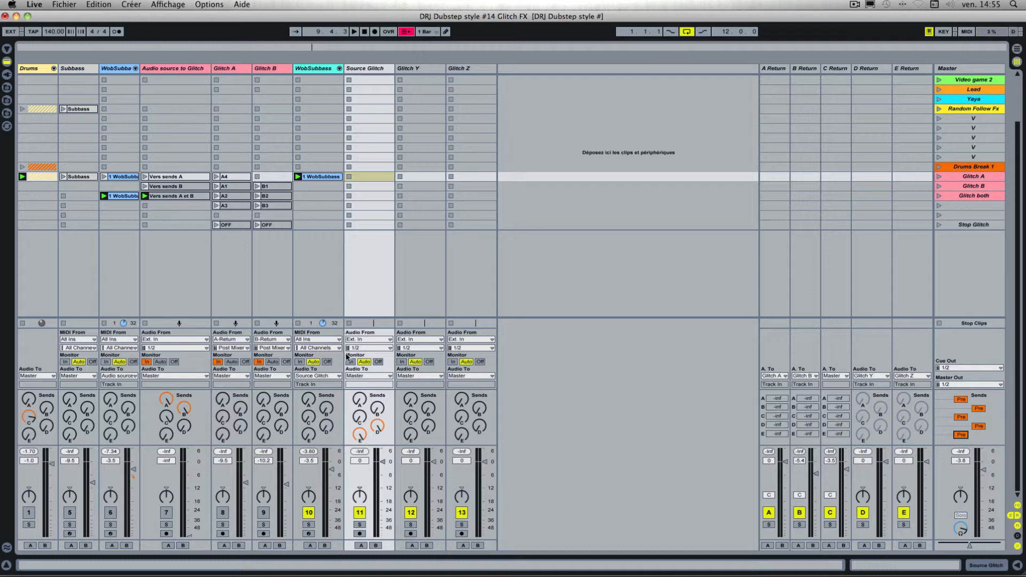
Set monitoring to In on Source Glitch, Glitch Y and Glitch Z, and lower the Source Glitch volume to -inf during playback
{"action": "left_click", "coordinate": [401, 361]}
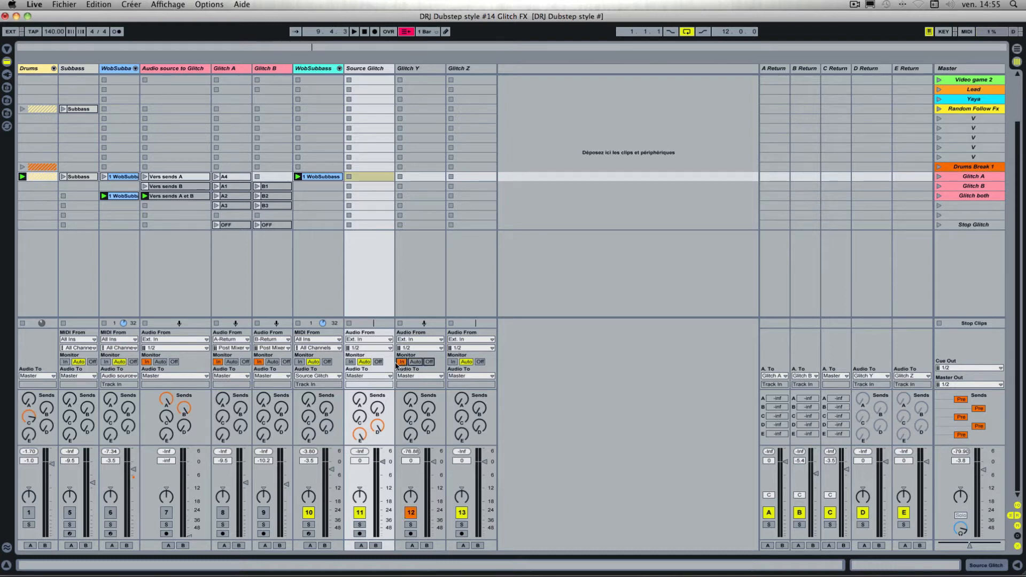
{"action": "left_click", "coordinate": [350, 362]}
{"action": "left_click", "coordinate": [452, 363]}
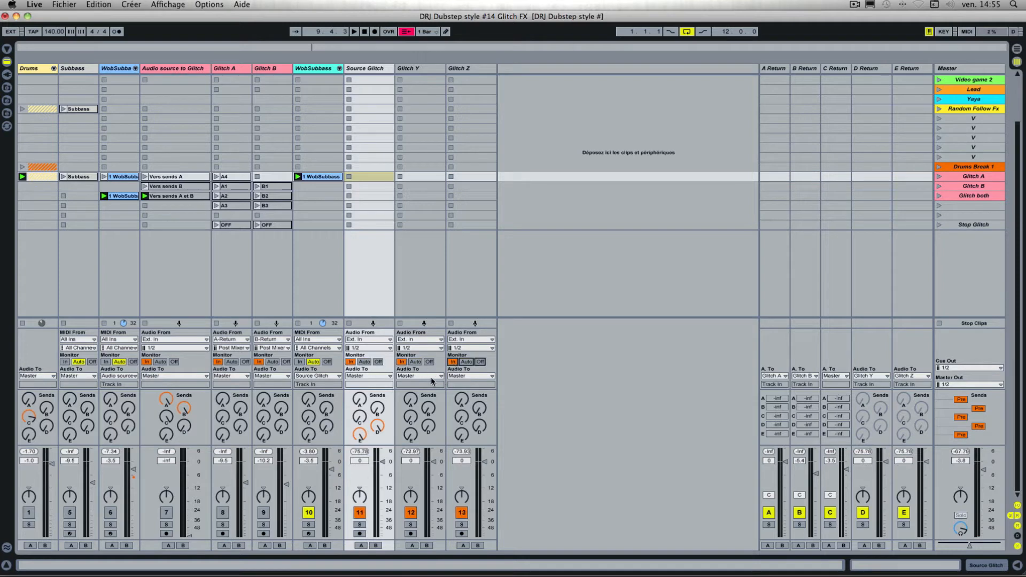
{"action": "key", "text": "space"}
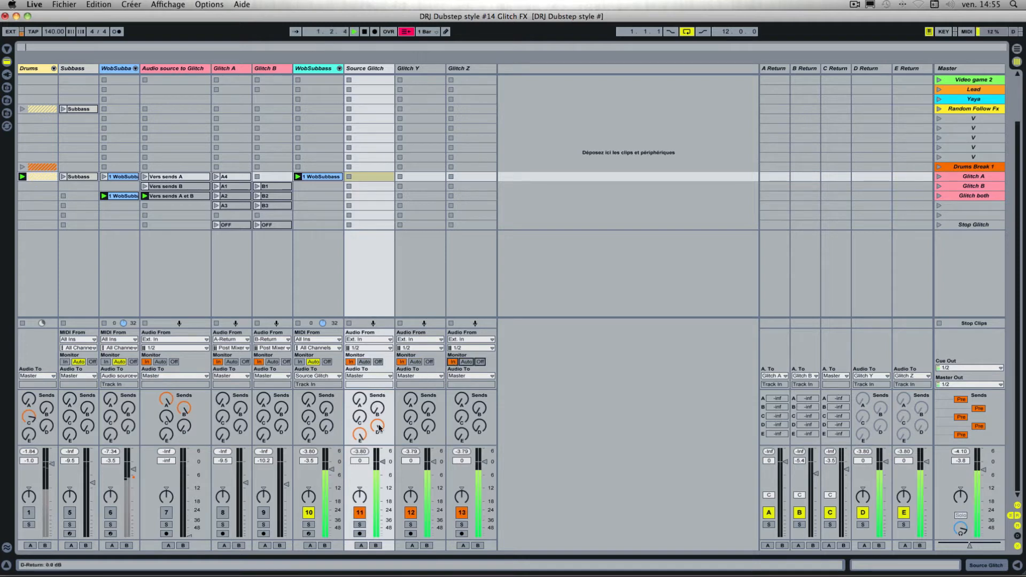
{"action": "left_click_drag", "start_coordinate": [383, 465], "coordinate": [382, 536]}
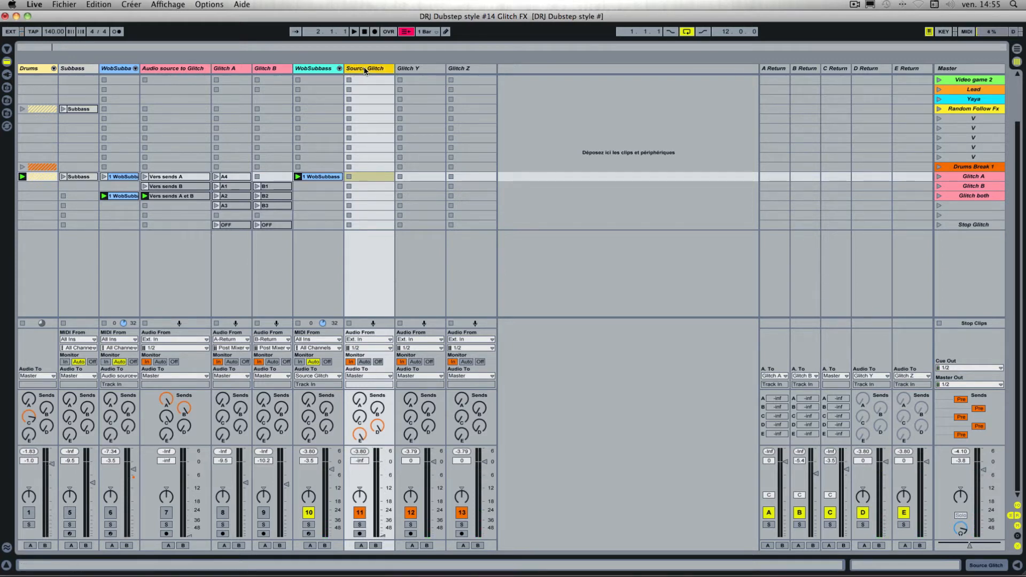
Colour the Source Glitch, Glitch Y and Glitch Z tracks light blue
{"action": "right_click", "coordinate": [460, 69]}
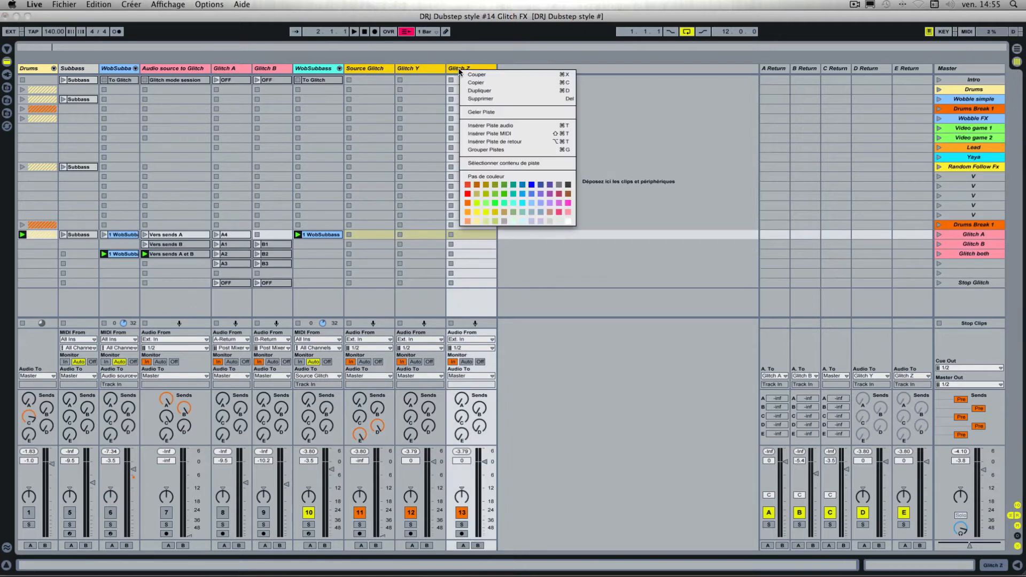
{"action": "left_click", "coordinate": [531, 201]}
{"action": "left_click", "coordinate": [551, 197]}
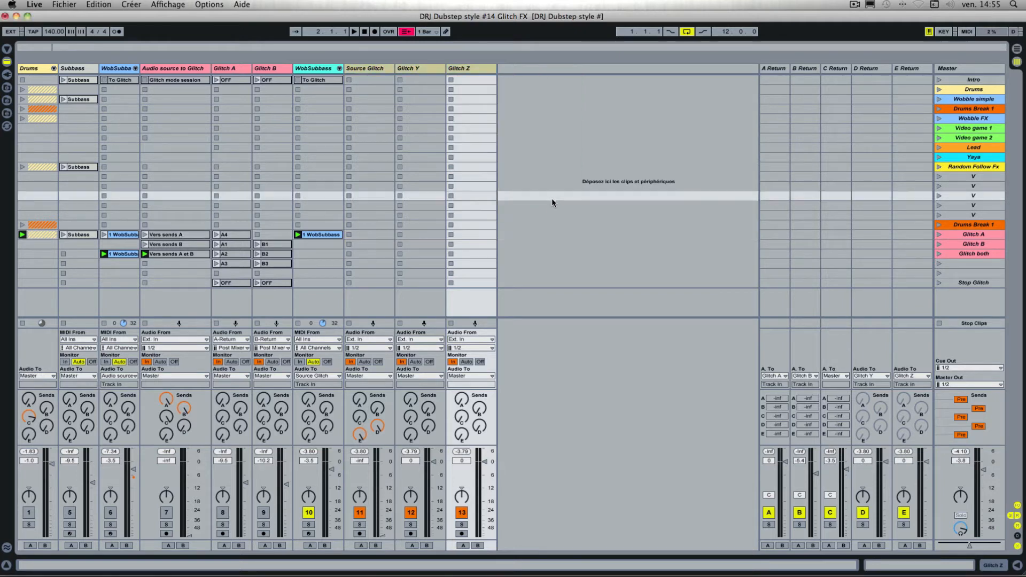
Recolour the Source Glitch, Glitch Y and Glitch Z tracks turquoise green, close to the WobSubbass track's colour
{"action": "left_click", "coordinate": [326, 72]}
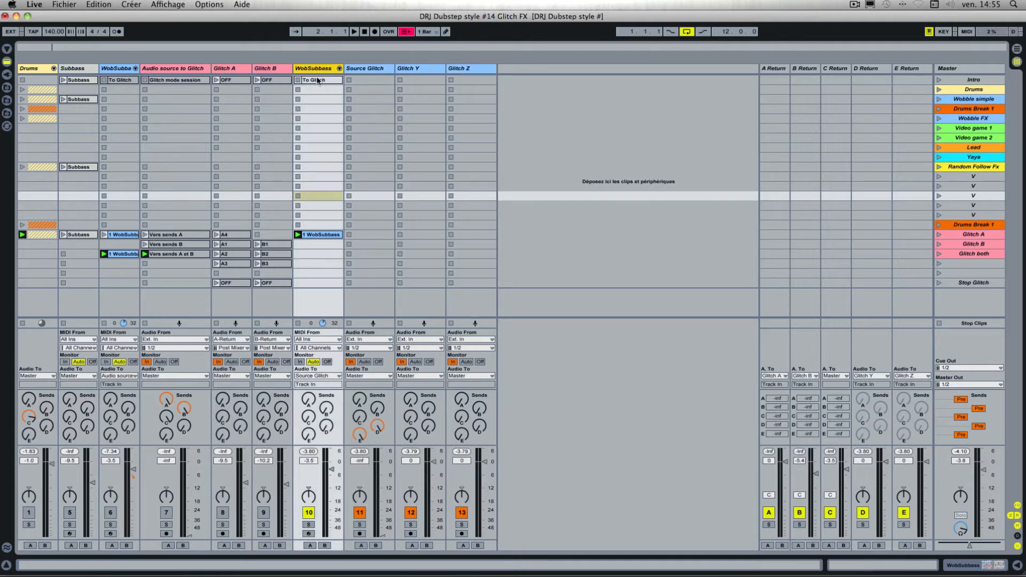
{"action": "left_click", "coordinate": [380, 70]}
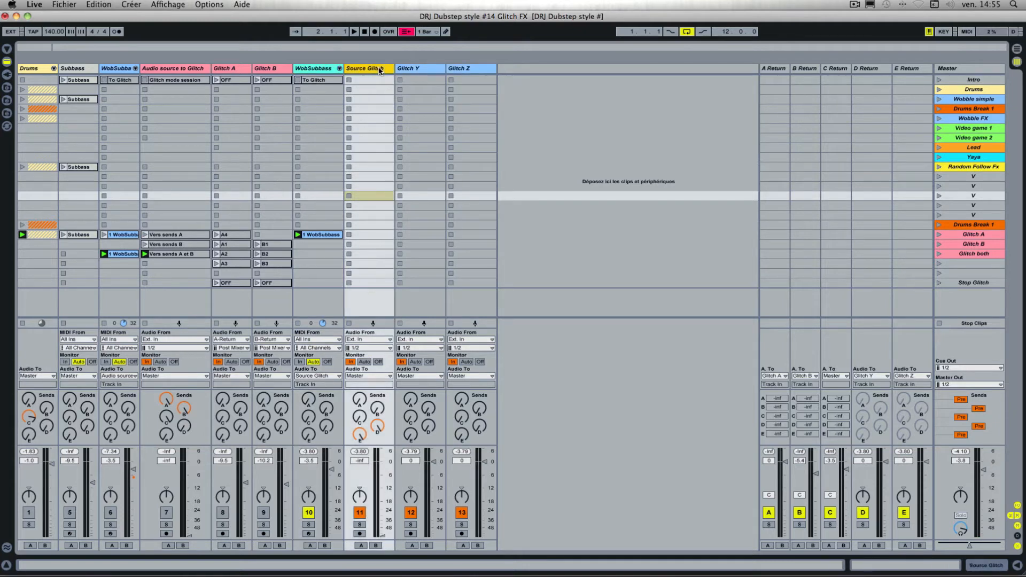
{"action": "left_click", "coordinate": [479, 72], "text": "shift"}
{"action": "right_click", "coordinate": [479, 73]}
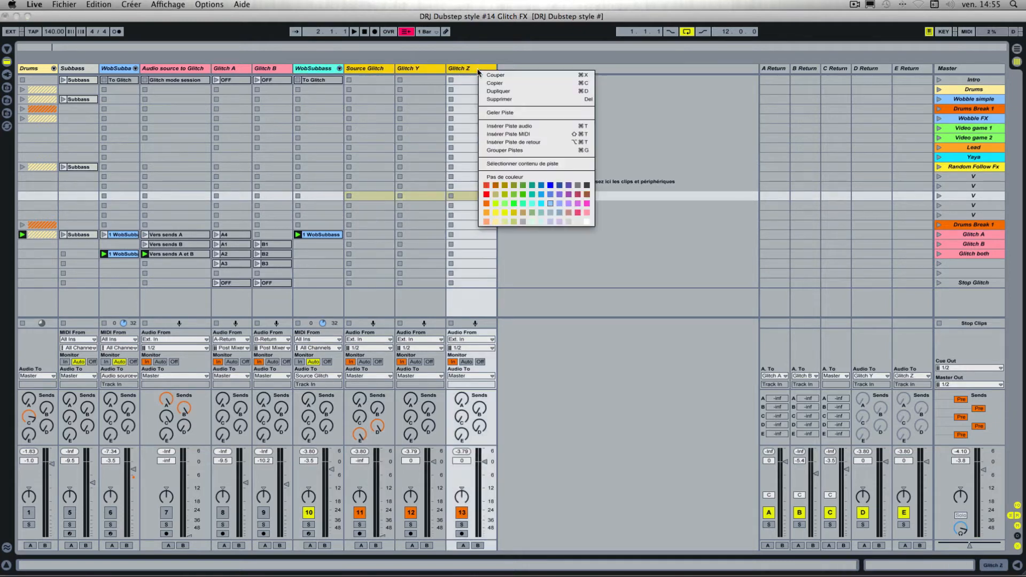
{"action": "left_click", "coordinate": [522, 203]}
{"action": "left_click", "coordinate": [544, 223]}
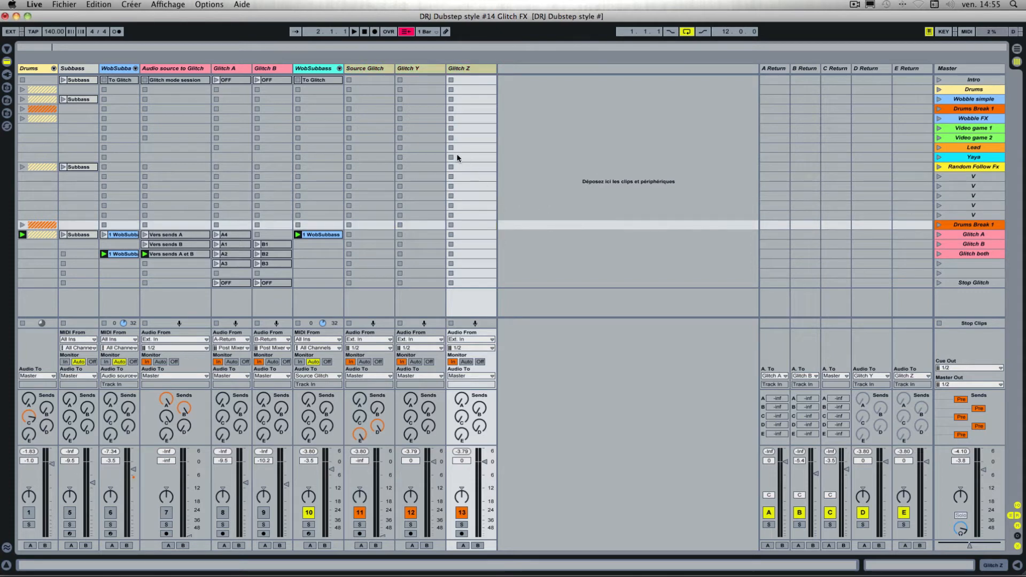
{"action": "left_click", "coordinate": [416, 157]}
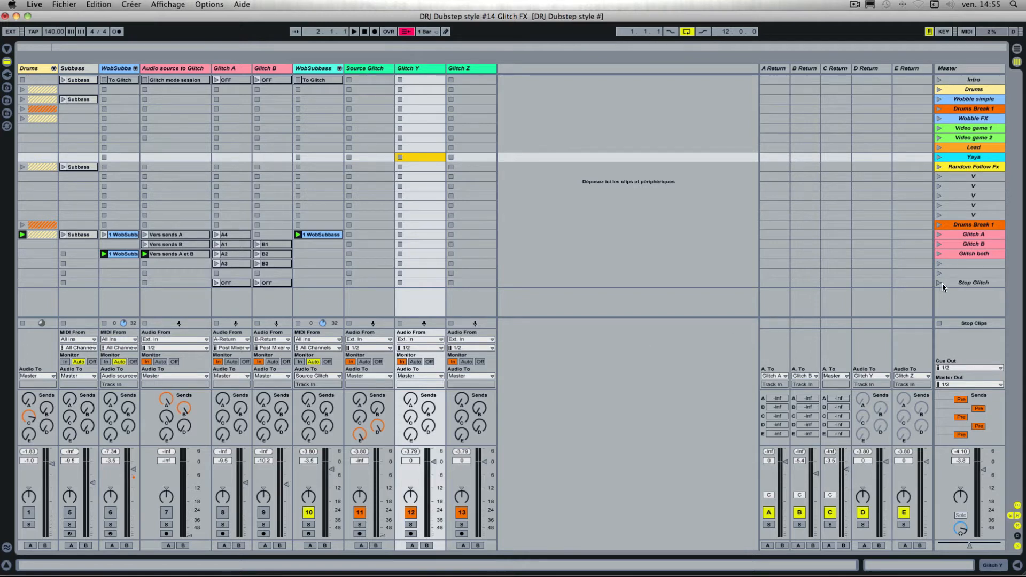
Colour the D and E return tracks the same turquoise green as the new glitch tracks
{"action": "left_click", "coordinate": [869, 70]}
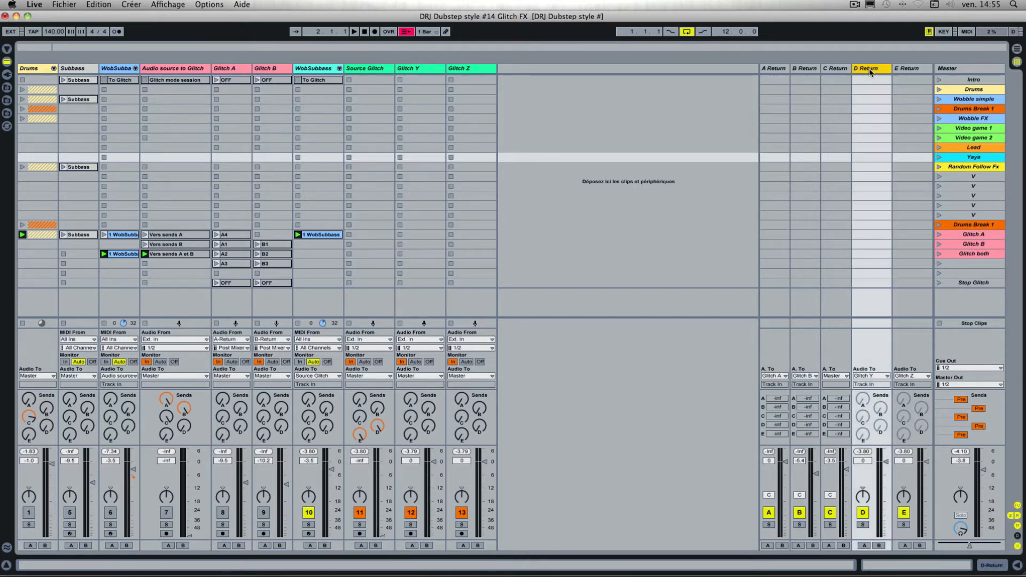
{"action": "right_click", "coordinate": [909, 69]}
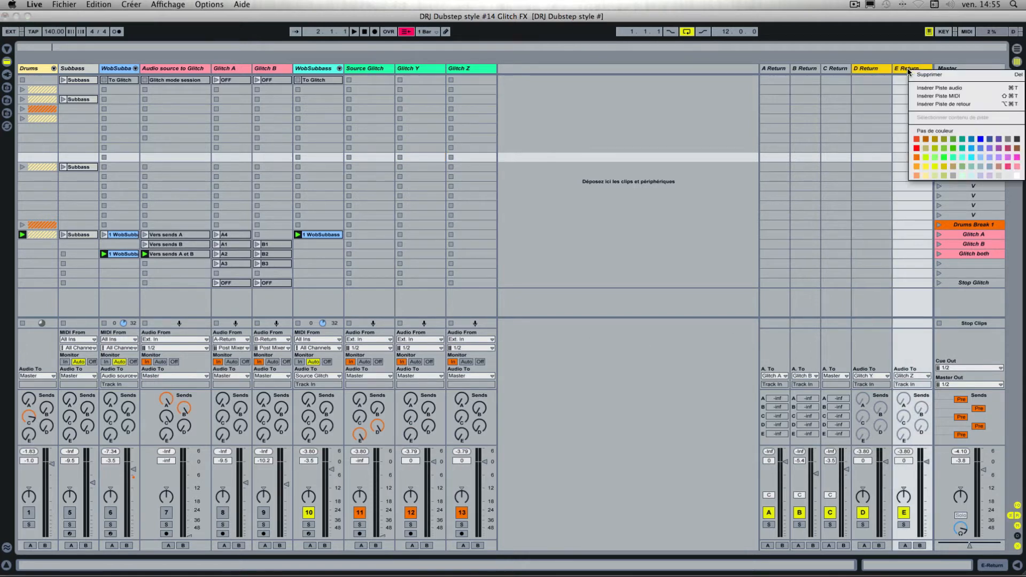
{"action": "left_click", "coordinate": [953, 157]}
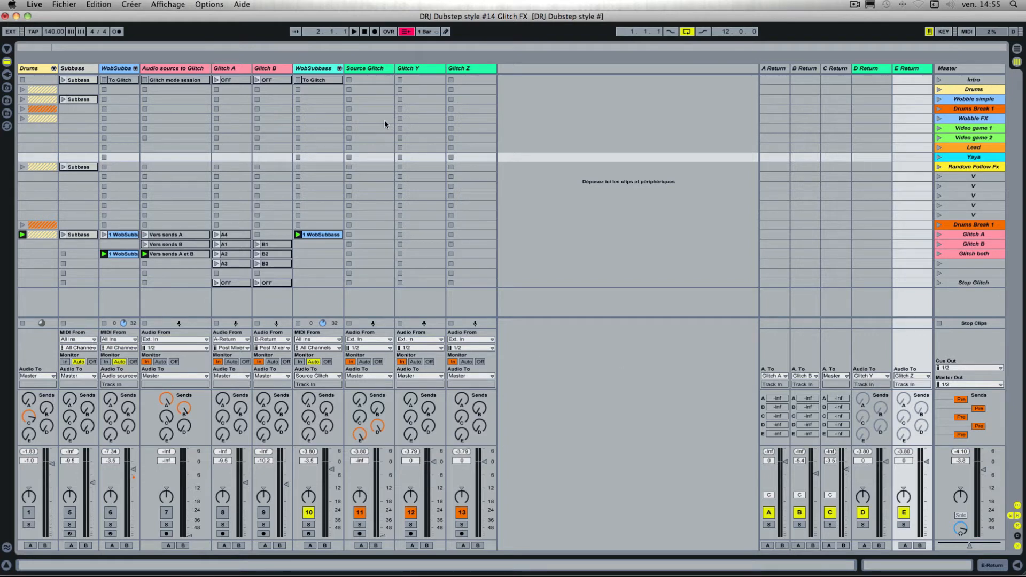
Add the Beat Repeat audio effect from the Live devices to the Glitch Y track
{"action": "left_click", "coordinate": [414, 69]}
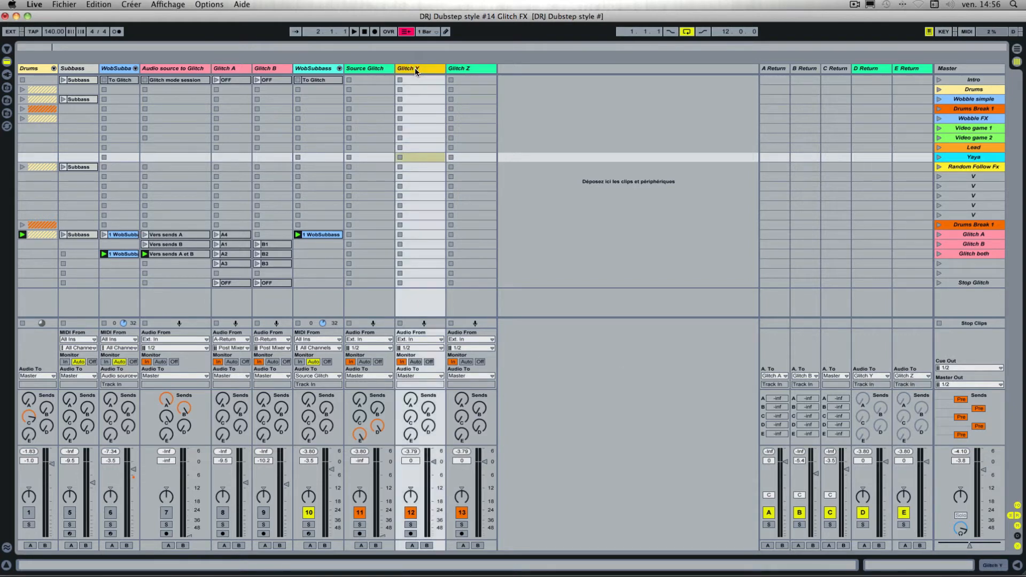
{"action": "double_click", "coordinate": [414, 68]}
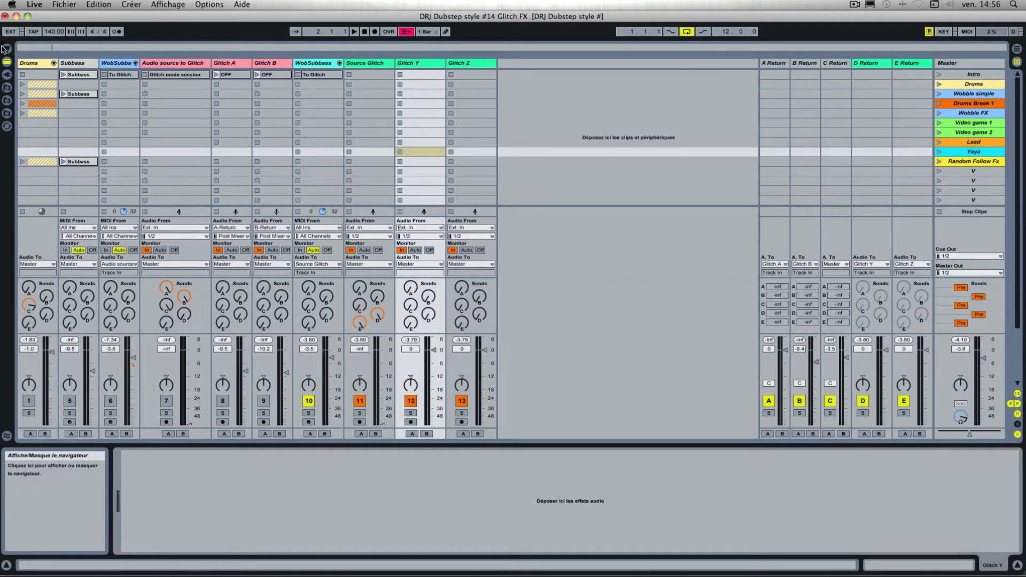
{"action": "left_click", "coordinate": [6, 61]}
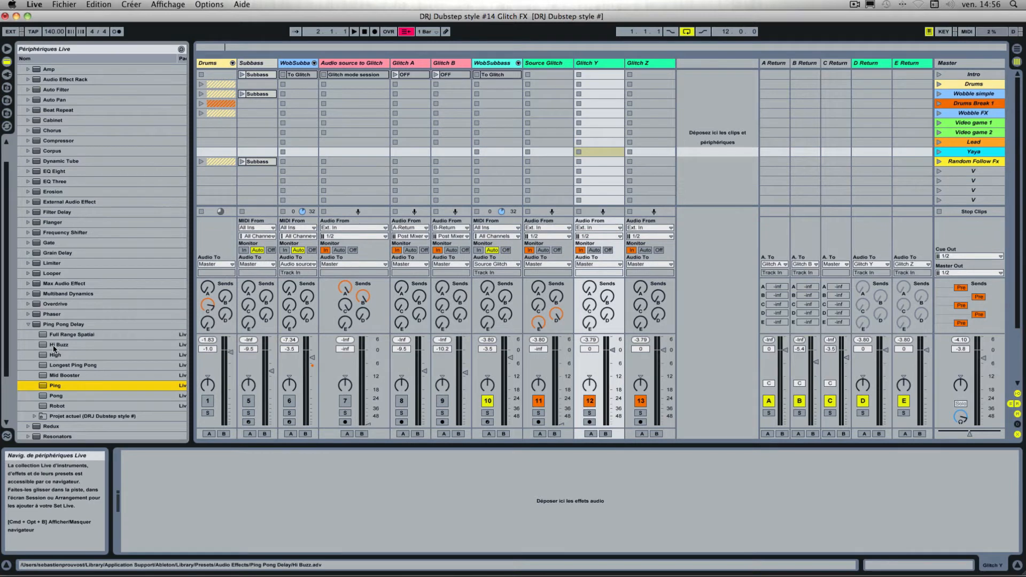
{"action": "scroll", "coordinate": [54, 349], "scroll_direction": "down", "scroll_amount": 3}
{"action": "scroll", "coordinate": [53, 349], "scroll_direction": "up", "scroll_amount": 4}
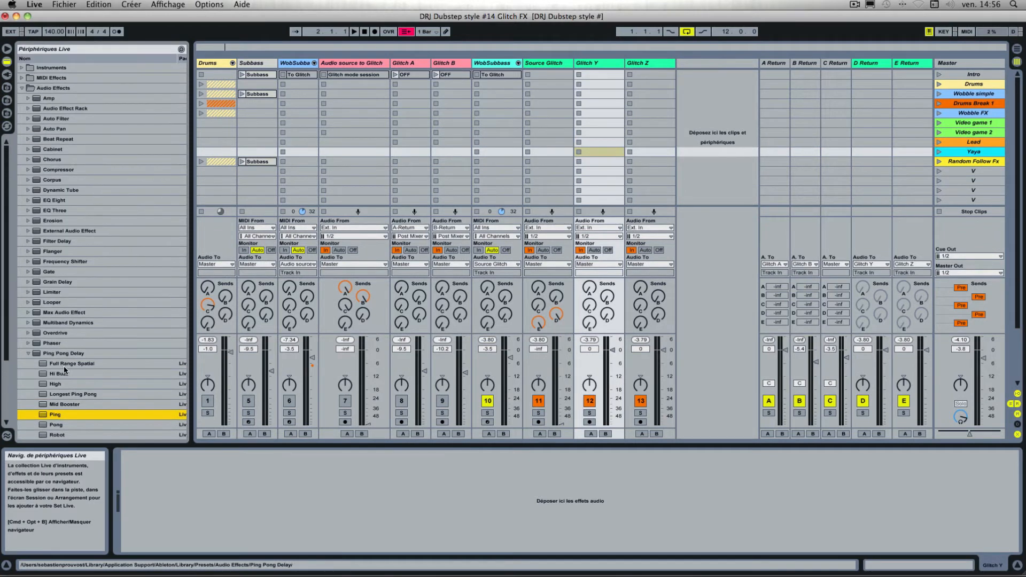
{"action": "left_click", "coordinate": [58, 141]}
{"action": "double_click", "coordinate": [59, 140]}
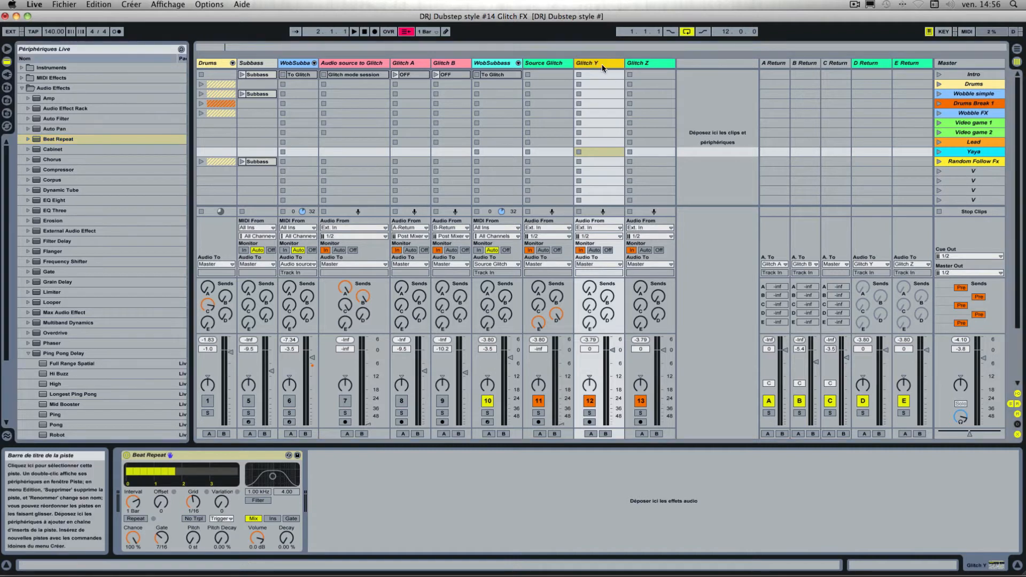
Add the Saturator audio effect to the Glitch Z track
{"action": "left_click", "coordinate": [647, 63]}
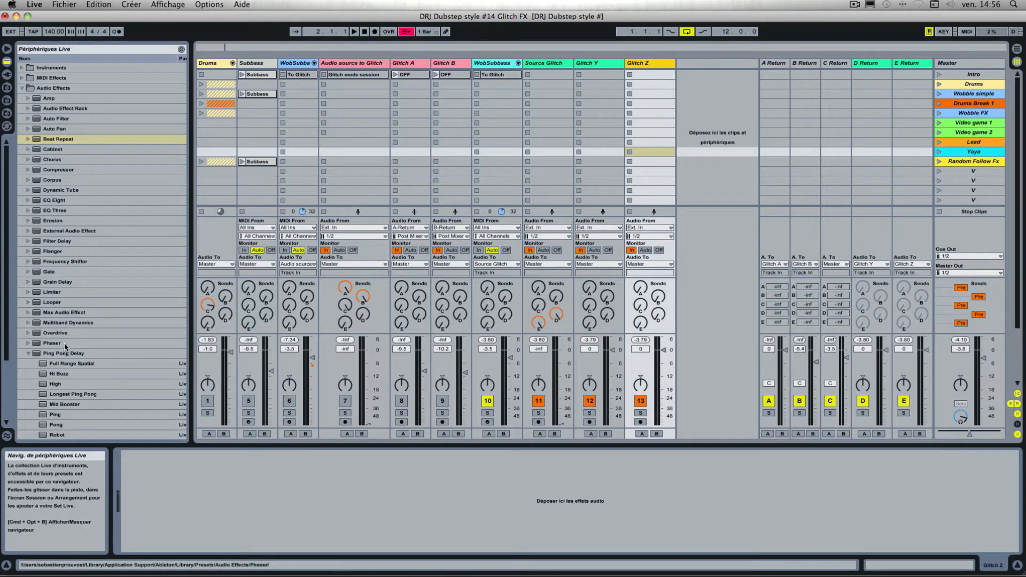
{"action": "scroll", "coordinate": [63, 323], "scroll_direction": "down", "scroll_amount": 3}
{"action": "scroll", "coordinate": [62, 323], "scroll_direction": "down", "scroll_amount": 1}
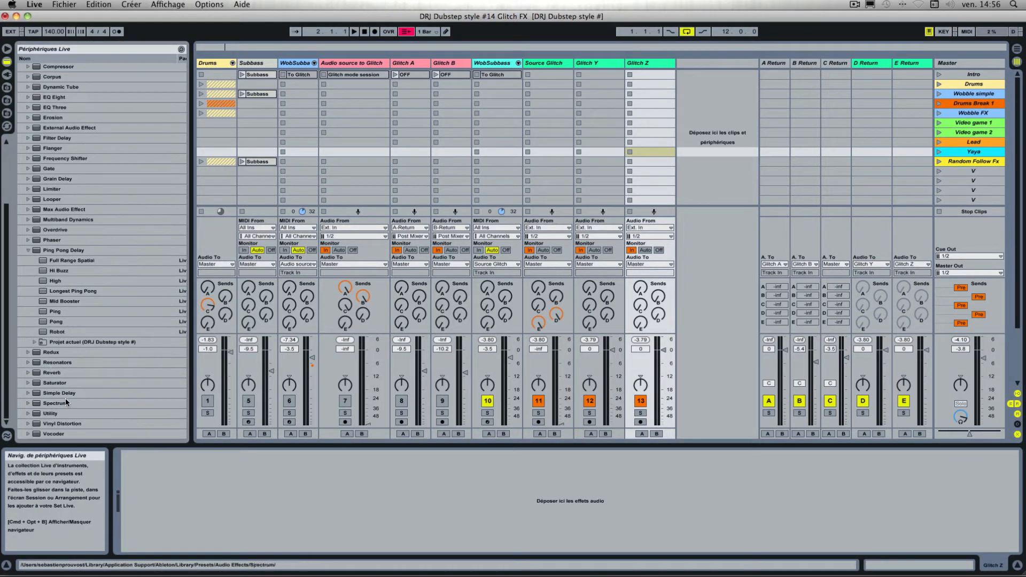
{"action": "left_click", "coordinate": [55, 383]}
{"action": "double_click", "coordinate": [55, 384]}
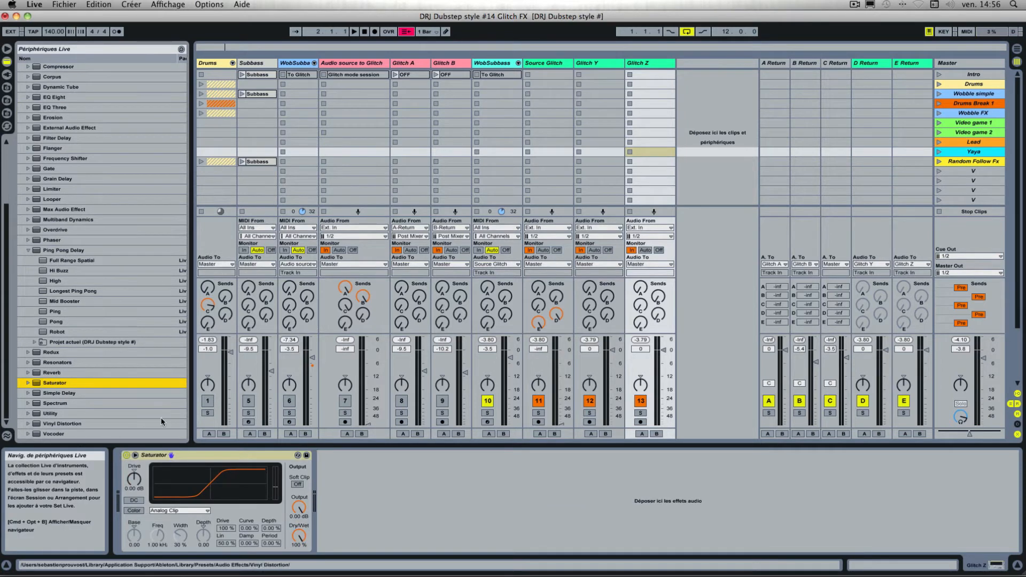
Set the Source Glitch track's audio input to Drums
{"action": "left_click", "coordinate": [552, 63]}
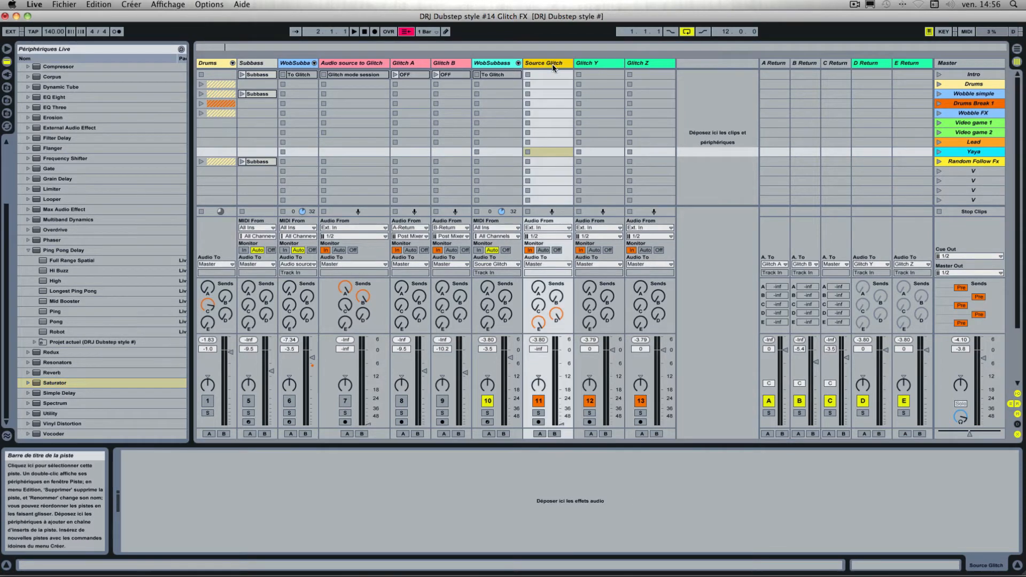
{"action": "scroll", "coordinate": [553, 153], "scroll_direction": "down", "scroll_amount": 4}
{"action": "left_click", "coordinate": [550, 161]}
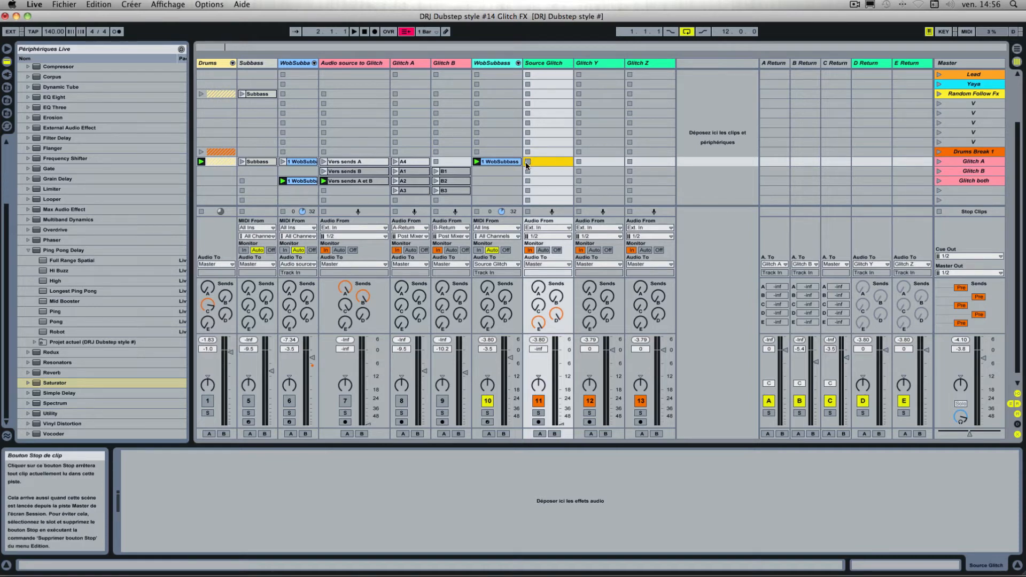
{"action": "left_click", "coordinate": [452, 171]}
{"action": "left_click", "coordinate": [542, 160]}
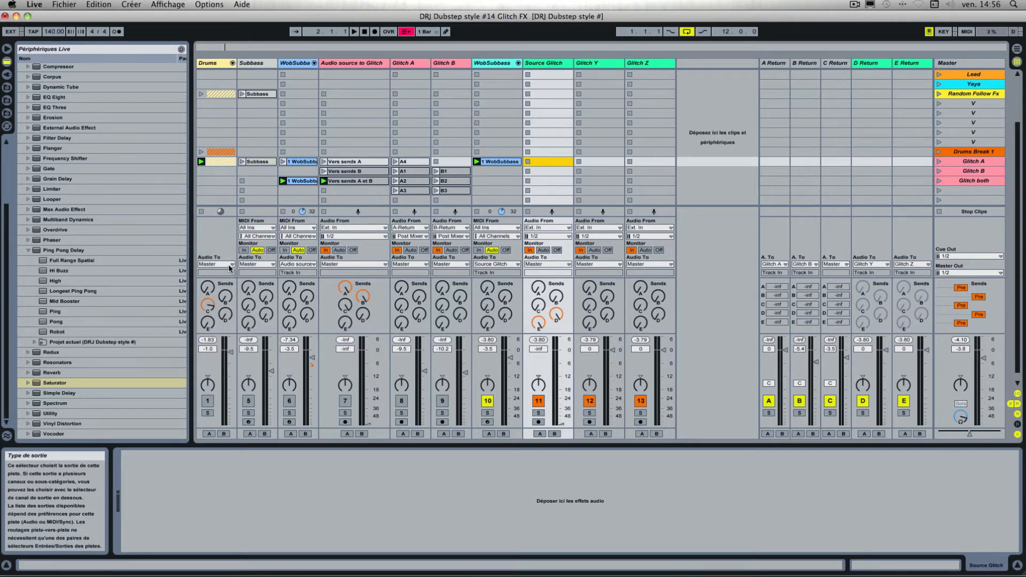
{"action": "left_click", "coordinate": [547, 264]}
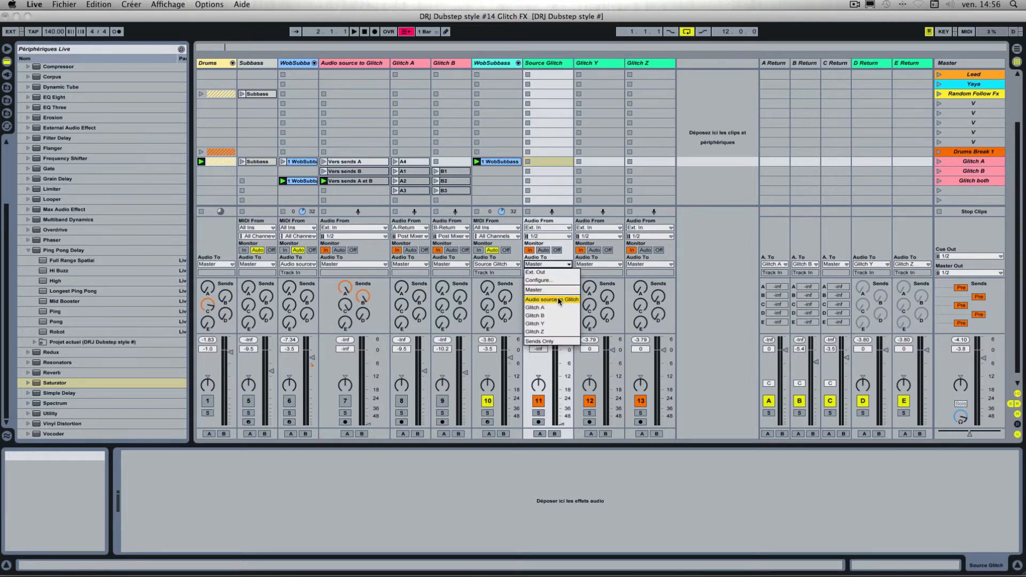
{"action": "left_click", "coordinate": [567, 265]}
{"action": "left_click", "coordinate": [560, 229]}
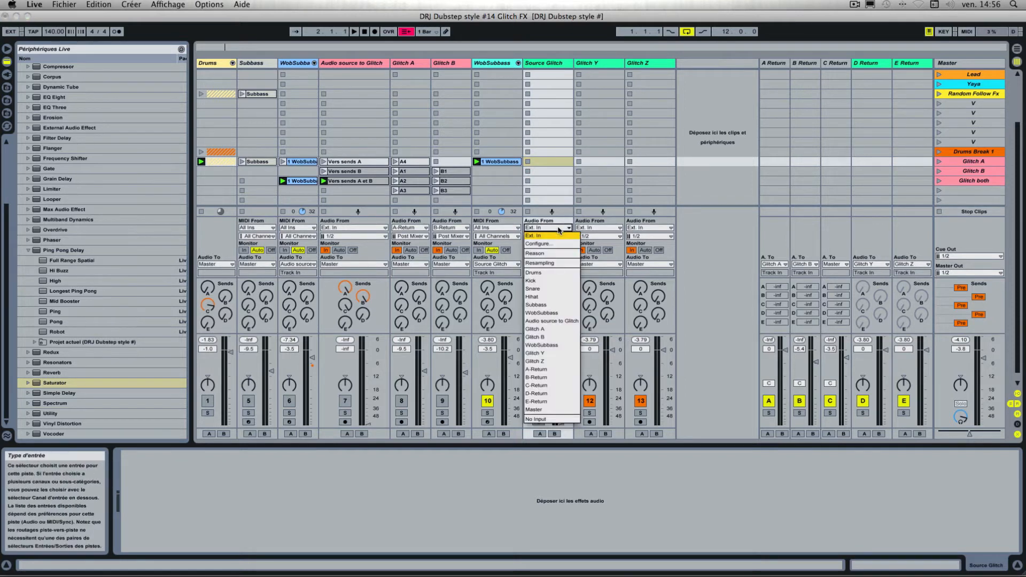
{"action": "left_click", "coordinate": [545, 272]}
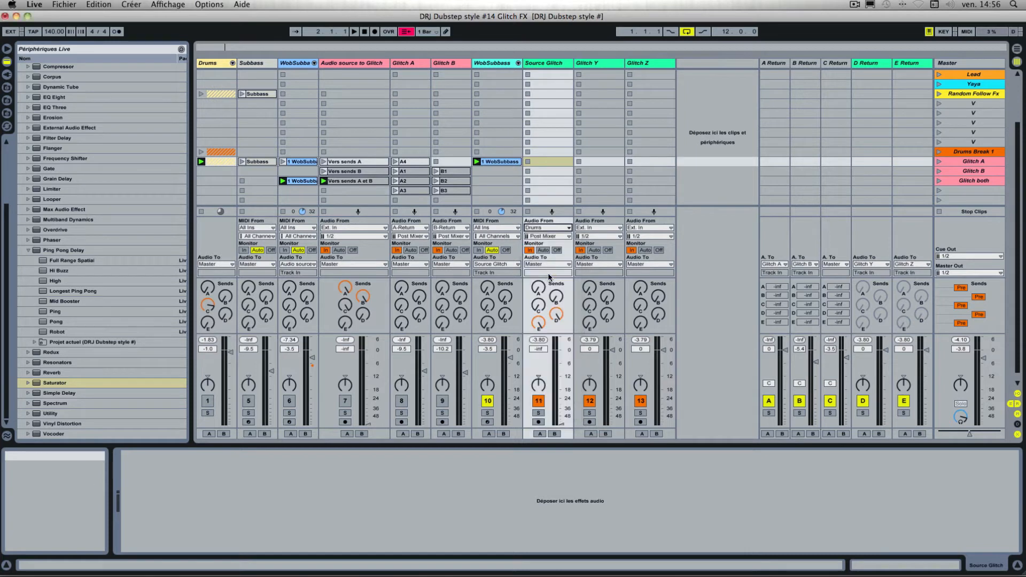
Arm Source Glitch and record a short clip in its Glitch A scene slot, and return the track's audio input to Ext. In
{"action": "left_click", "coordinate": [528, 162]}
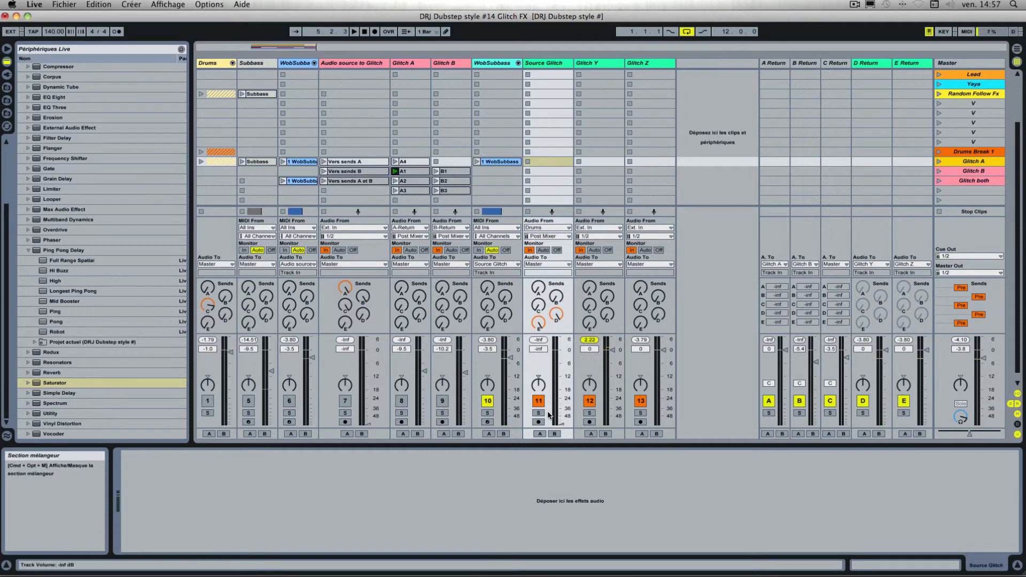
{"action": "left_click", "coordinate": [536, 423]}
{"action": "left_click", "coordinate": [537, 422]}
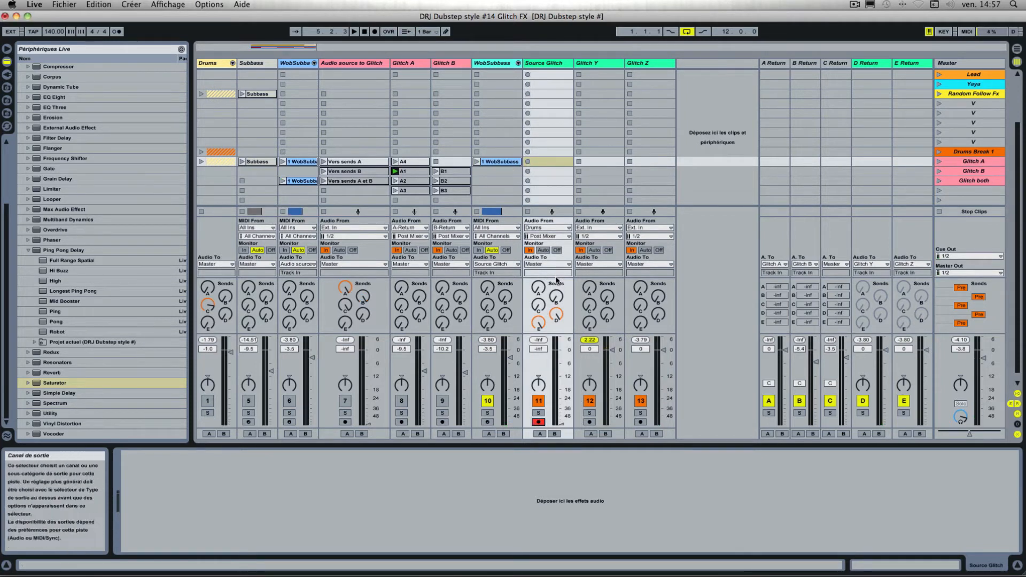
{"action": "left_click", "coordinate": [527, 162]}
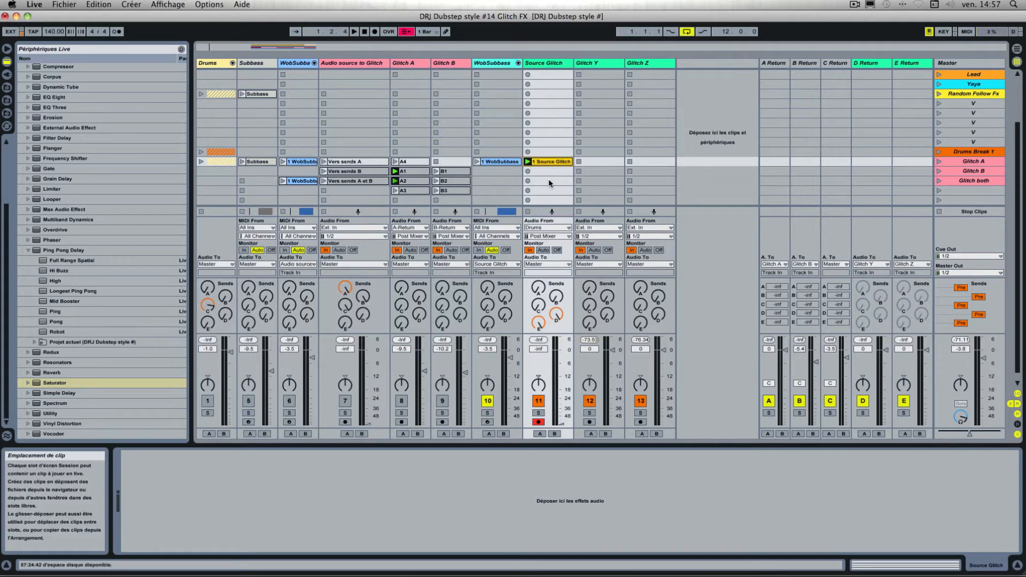
{"action": "left_click", "coordinate": [543, 228]}
{"action": "left_click", "coordinate": [533, 235]}
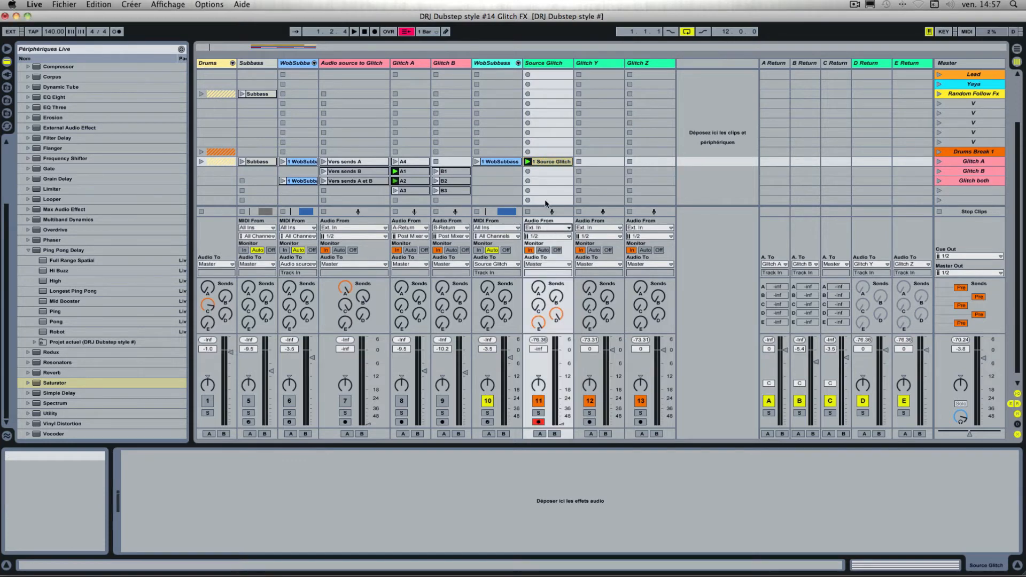
Rename the recorded clip on the Source Glitch track as "Vers send D"
{"action": "double_click", "coordinate": [549, 162]}
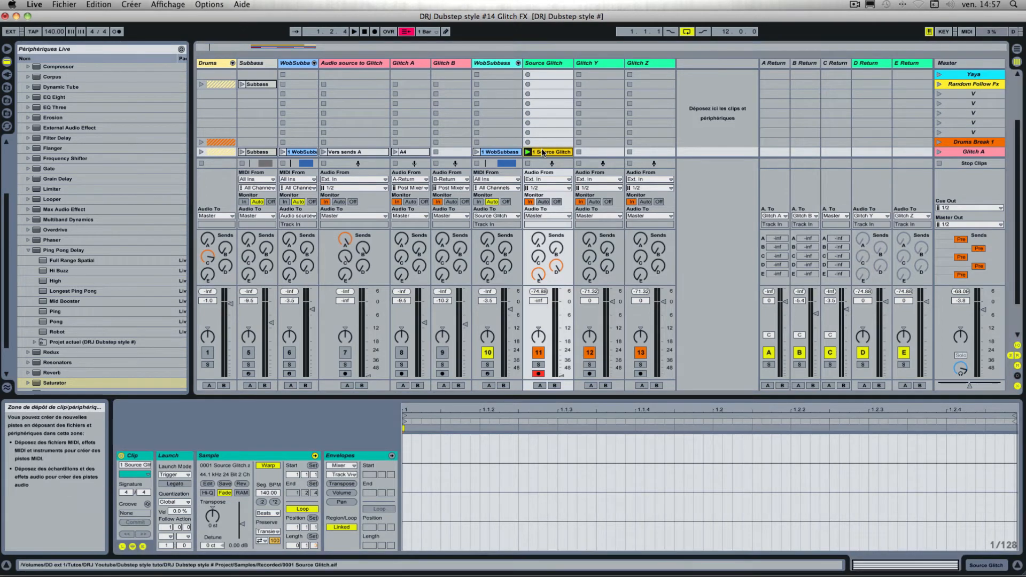
{"action": "left_click", "coordinate": [545, 67]}
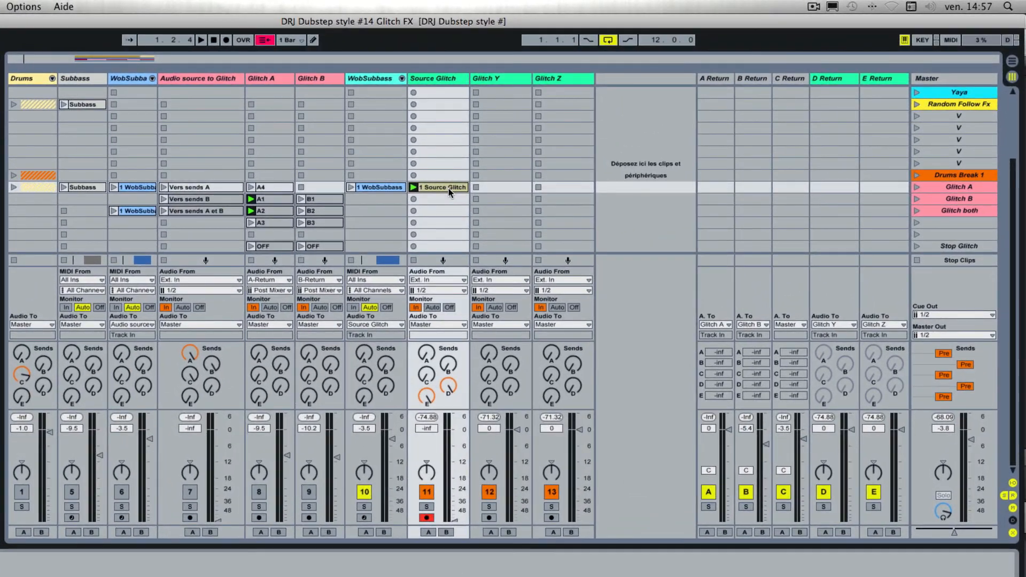
{"action": "key", "text": "Up"}
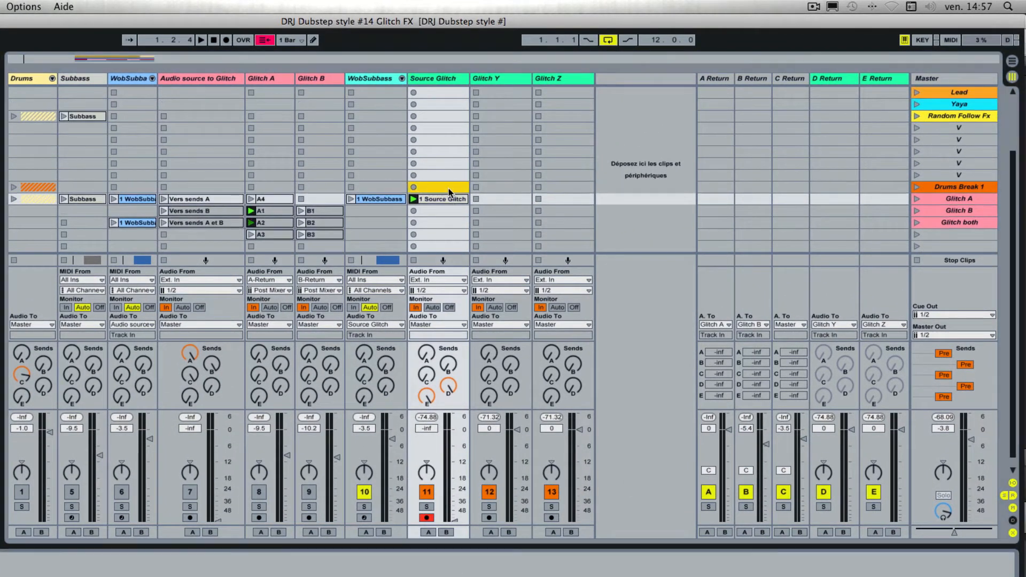
{"action": "left_click", "coordinate": [442, 203]}
{"action": "left_click", "coordinate": [438, 222]}
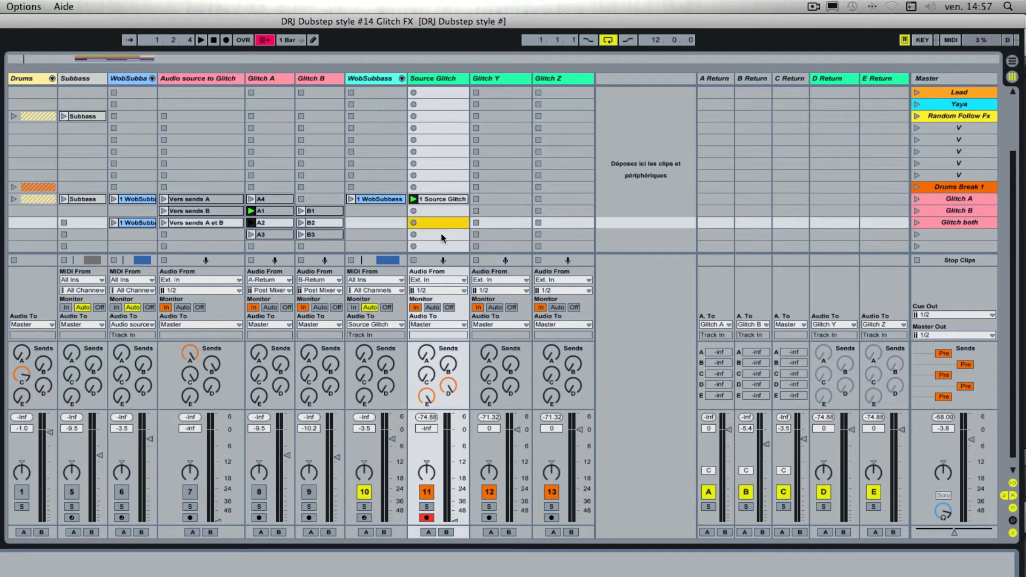
{"action": "left_click", "coordinate": [443, 199]}
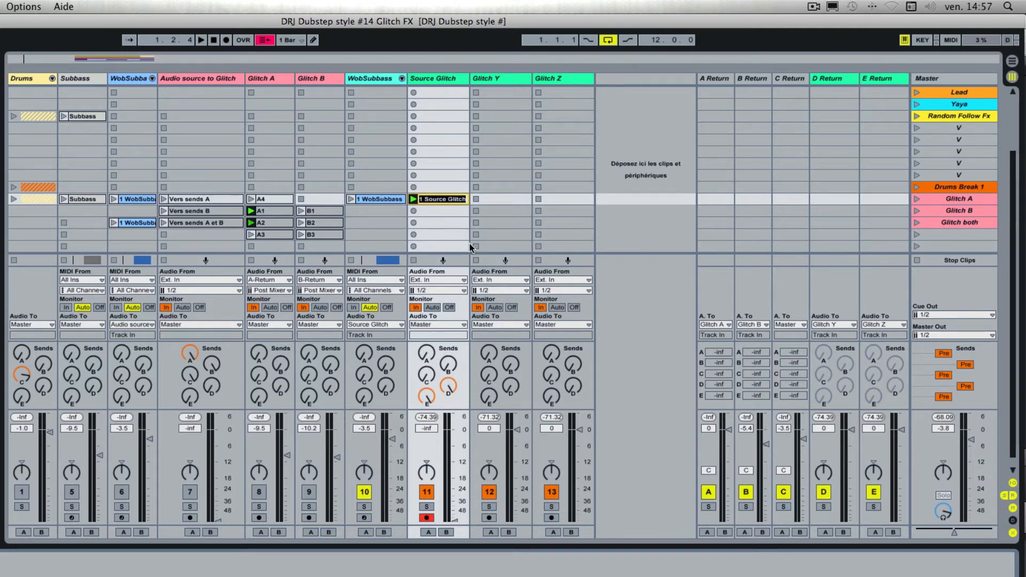
{"action": "key", "text": "super+r"}
{"action": "type", "text": "Vers send D"}
{"action": "key", "text": "Return"}
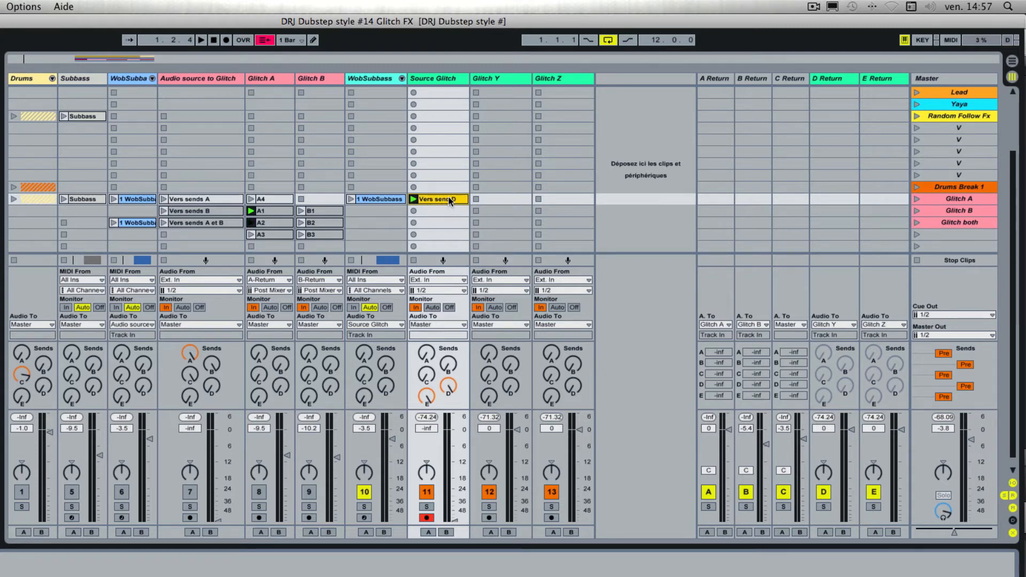
Duplicate the Vers send D clip into the Glitch B scene and name the copy "Vers send E"
{"action": "left_click_drag", "start_coordinate": [449, 201], "coordinate": [447, 217]}
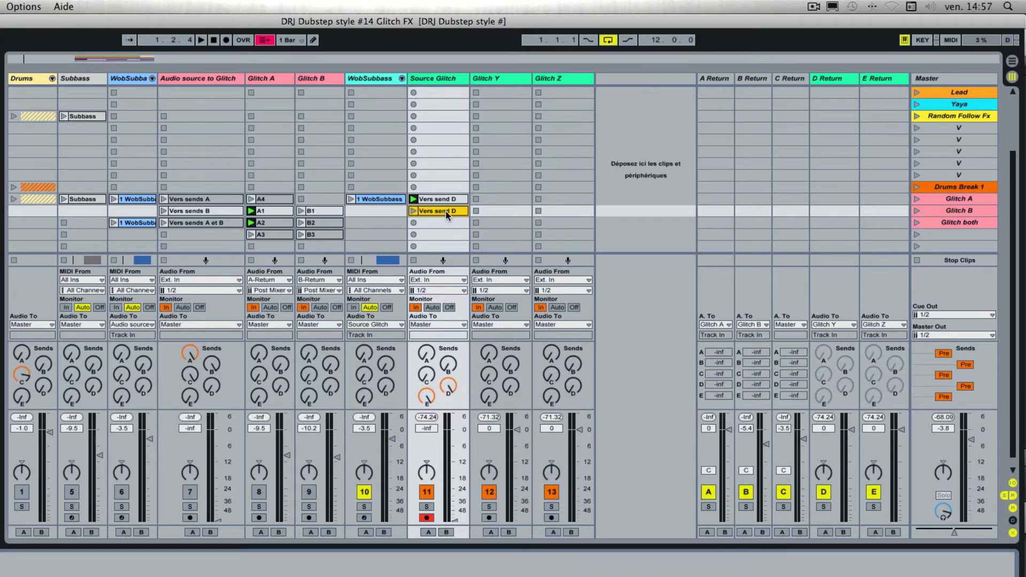
{"action": "left_click", "coordinate": [457, 210]}
{"action": "key", "text": "BackSpace"}
{"action": "type", "text": "E"}
{"action": "key", "text": "Return"}
Duplicate the Vers send E clip into the Glitch both scene as "Vers send D et E", and widen the Source Glitch track slightly
{"action": "left_click_drag", "start_coordinate": [455, 211], "coordinate": [452, 222]}
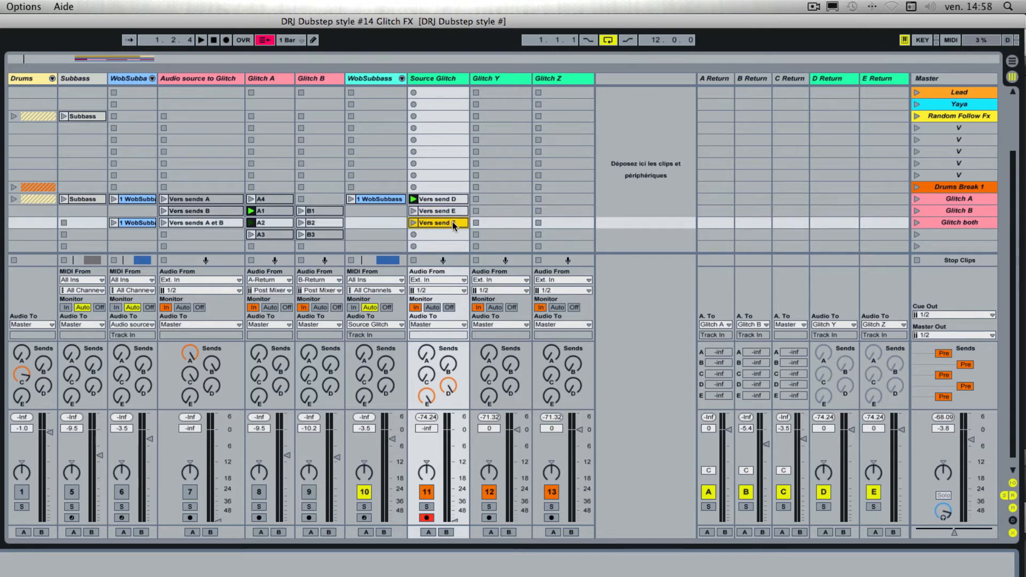
{"action": "key", "text": "super+r"}
{"action": "type", "text": "Vers send D et E"}
{"action": "key", "text": "Return"}
{"action": "left_click_drag", "start_coordinate": [469, 80], "coordinate": [480, 83]}
Open the sample and envelope settings of the Vers send D clip on Source Glitch
{"action": "left_click", "coordinate": [452, 201]}
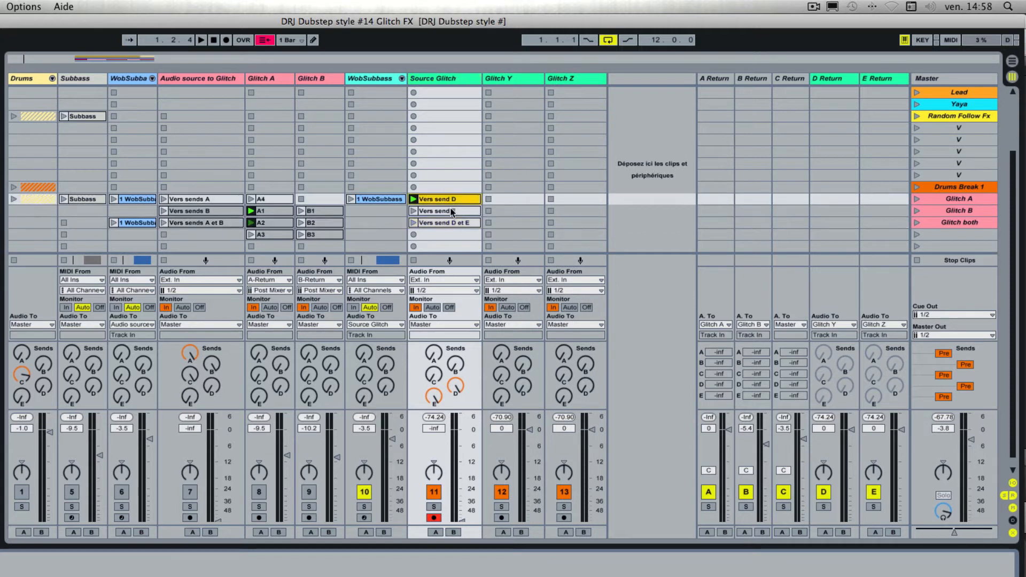
{"action": "left_click", "coordinate": [449, 213]}
{"action": "left_click", "coordinate": [455, 225]}
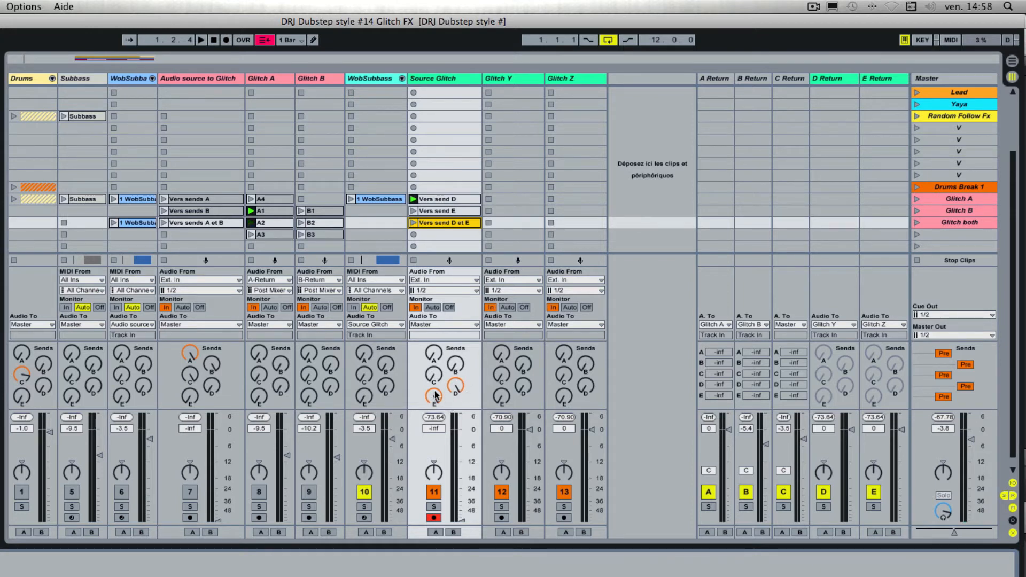
{"action": "double_click", "coordinate": [451, 200]}
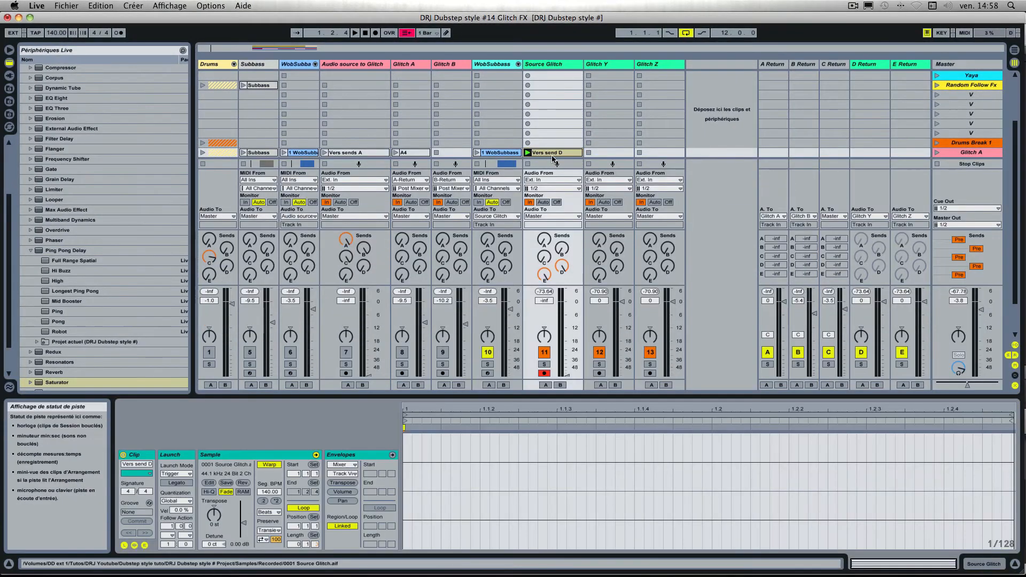
{"action": "key", "text": "shift+Tab"}
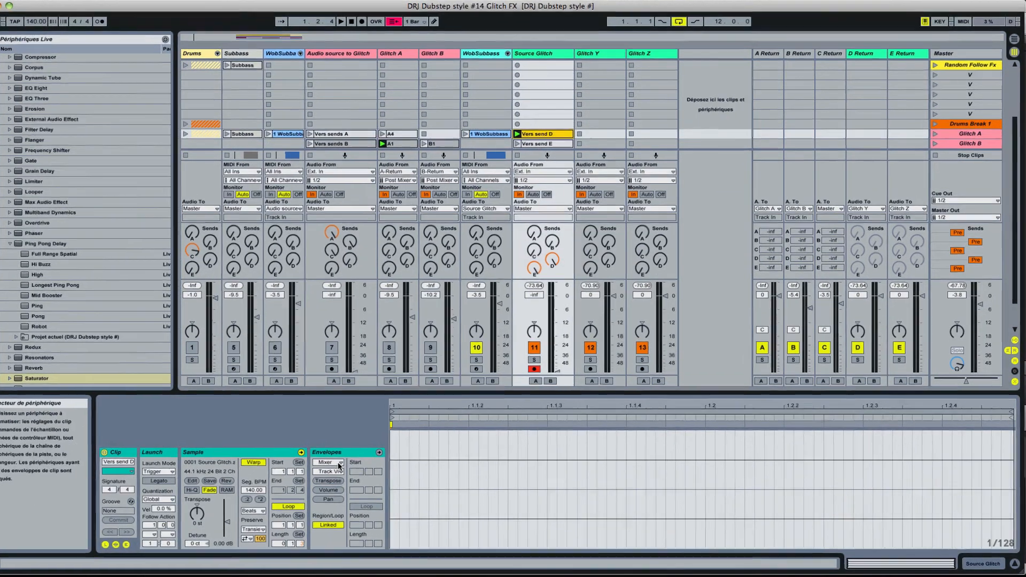
Select the mixer E-Return envelope of the Vers send D clip and lower it to its minimum along the whole clip
{"action": "left_click", "coordinate": [354, 465]}
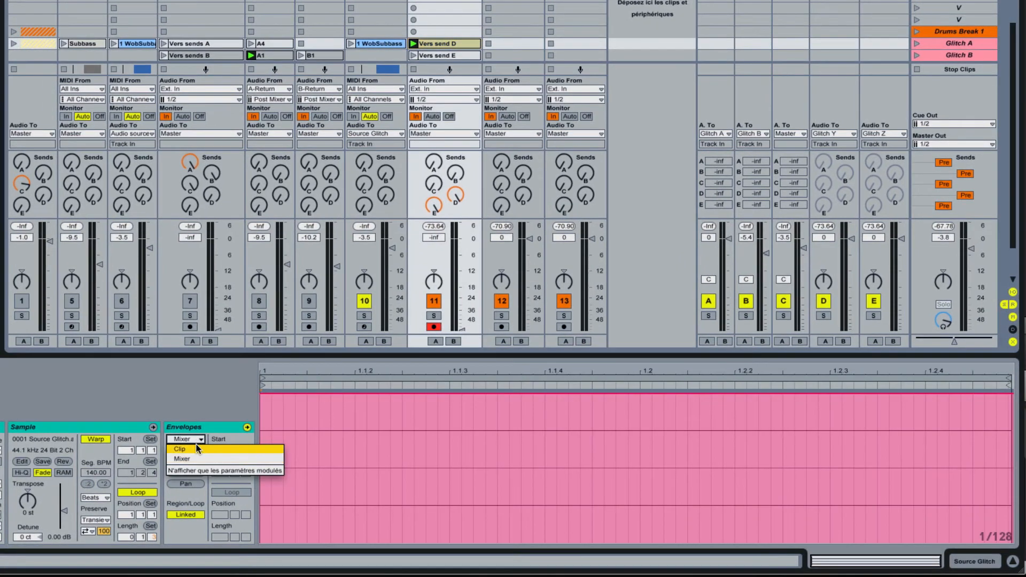
{"action": "left_click", "coordinate": [197, 449]}
{"action": "left_click", "coordinate": [199, 451]}
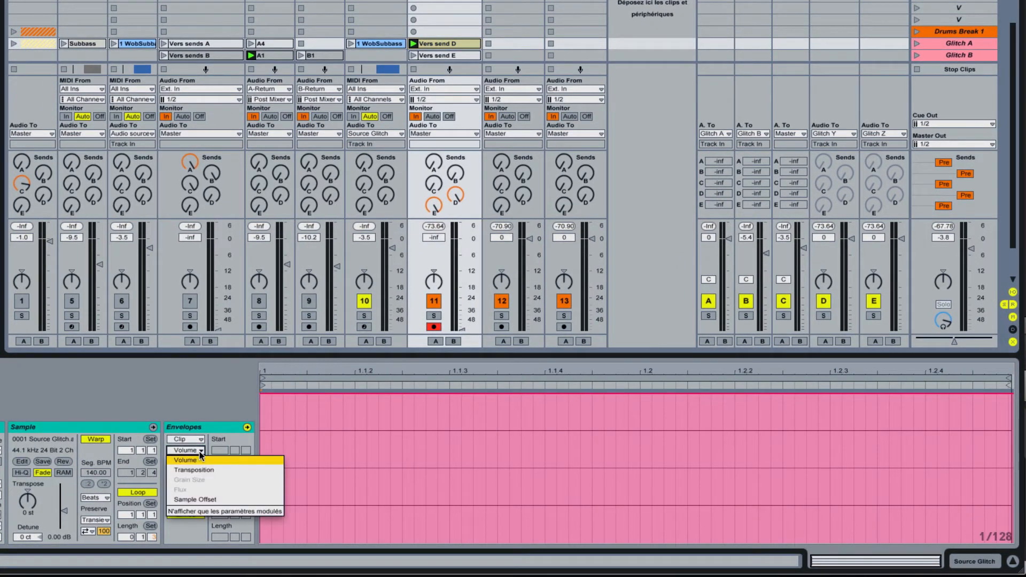
{"action": "left_click", "coordinate": [200, 440]}
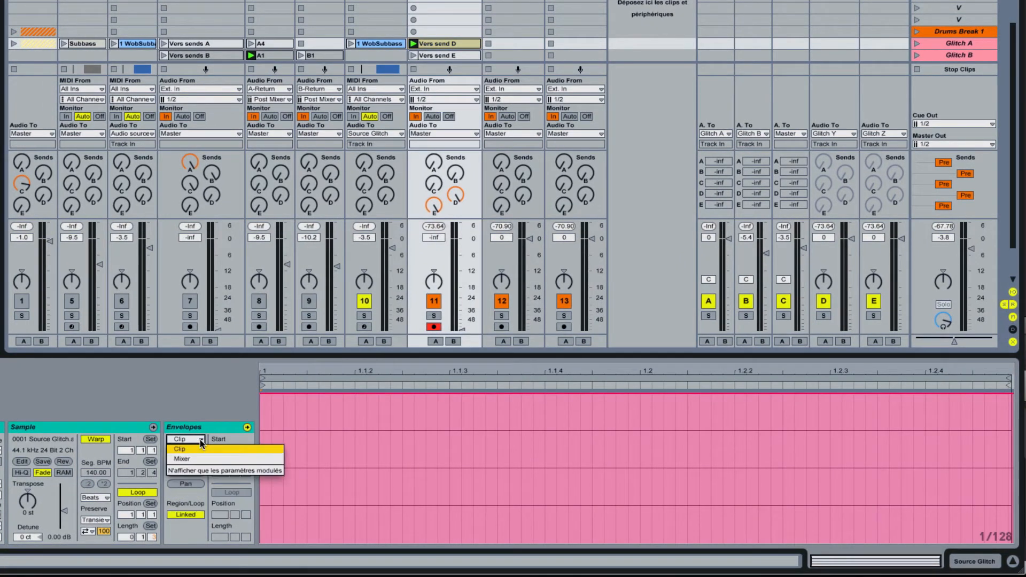
{"action": "left_click", "coordinate": [196, 459]}
{"action": "left_click", "coordinate": [198, 452]}
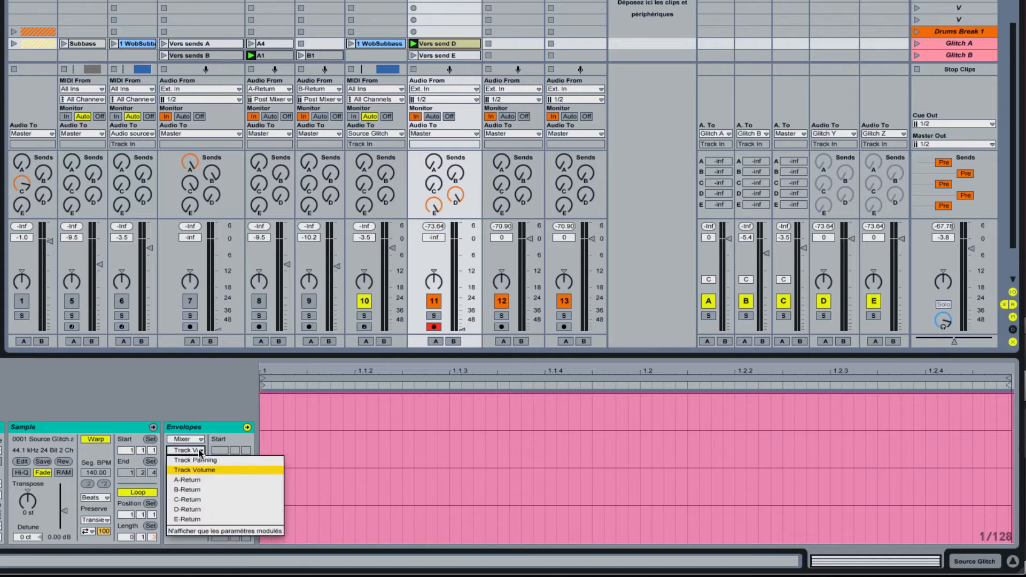
{"action": "left_click", "coordinate": [198, 518]}
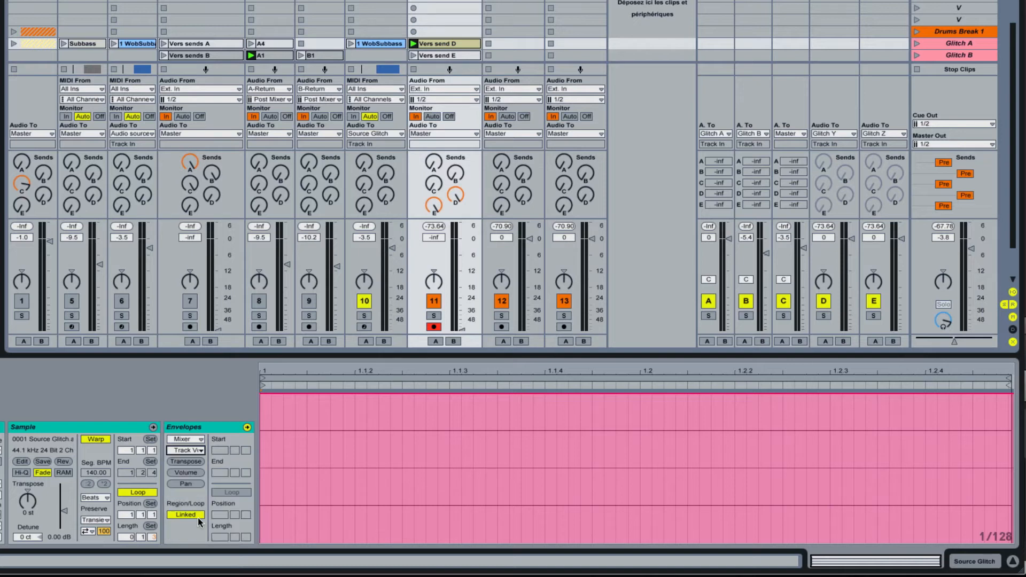
{"action": "left_click", "coordinate": [284, 395]}
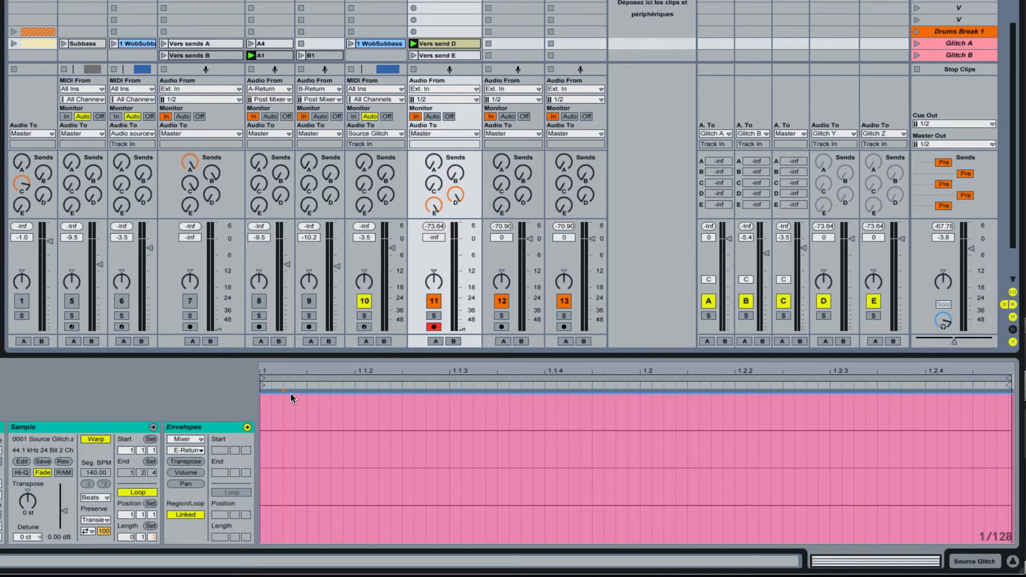
{"action": "left_click_drag", "start_coordinate": [291, 393], "coordinate": [291, 542]}
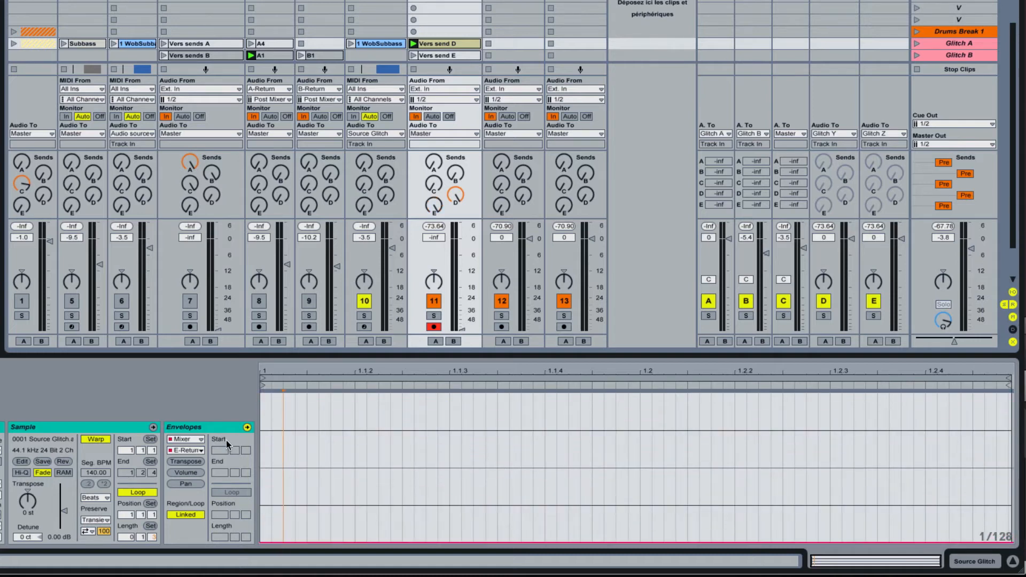
Check the D-Return envelope of the Vers send D clip and return to its E-Return envelope
{"action": "left_click", "coordinate": [200, 451]}
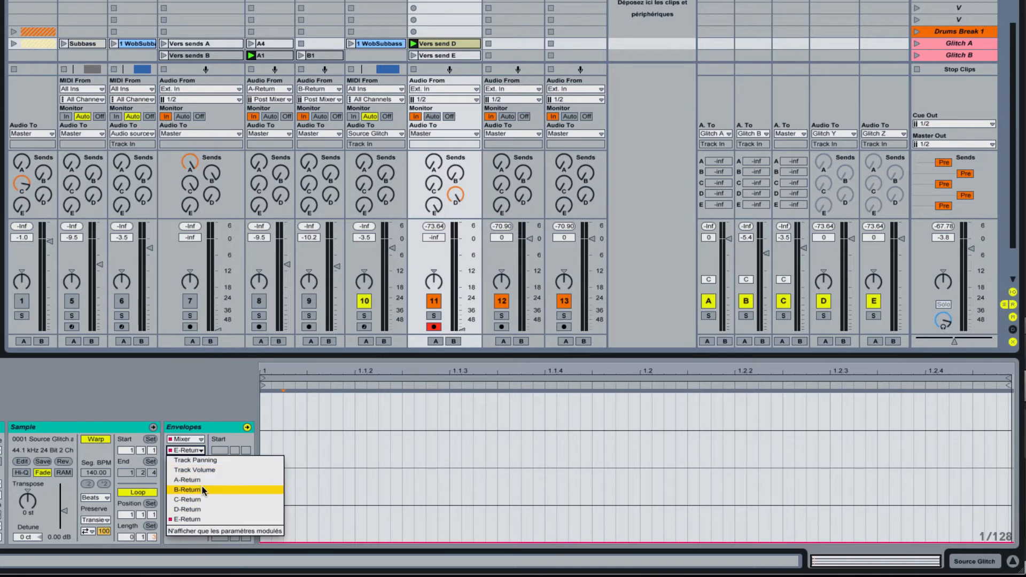
{"action": "left_click", "coordinate": [192, 510]}
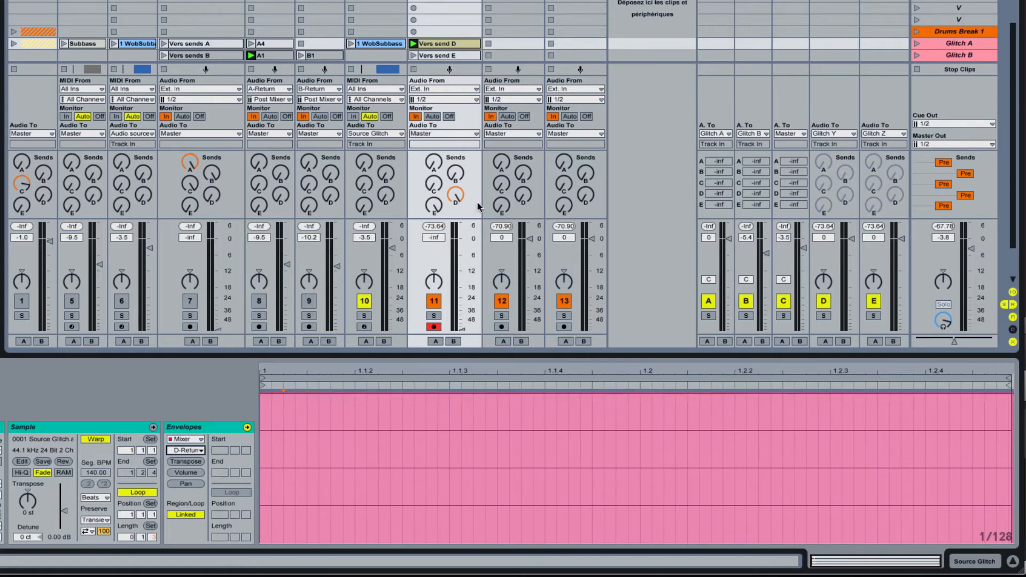
{"action": "left_click", "coordinate": [201, 450]}
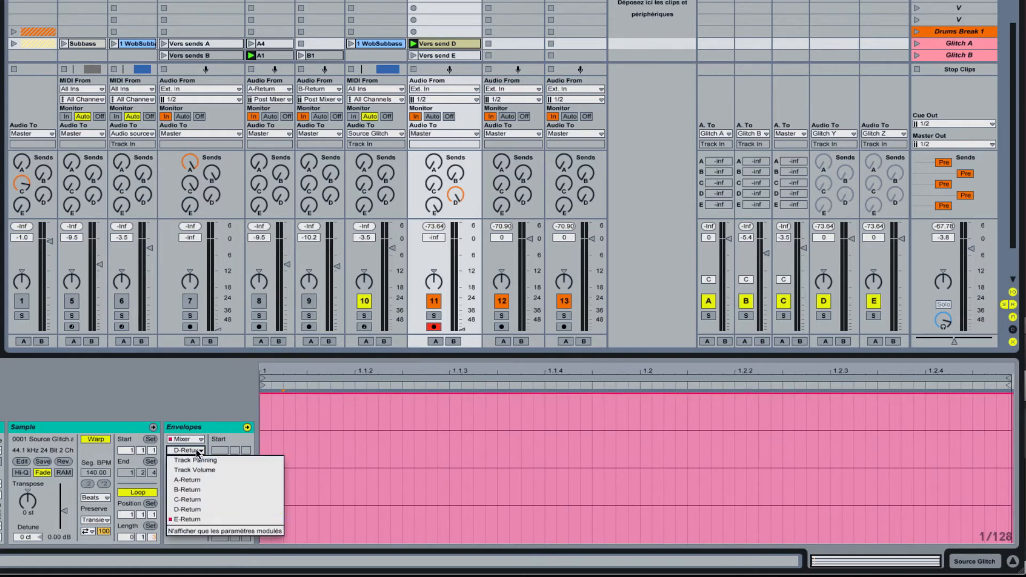
{"action": "left_click", "coordinate": [202, 522]}
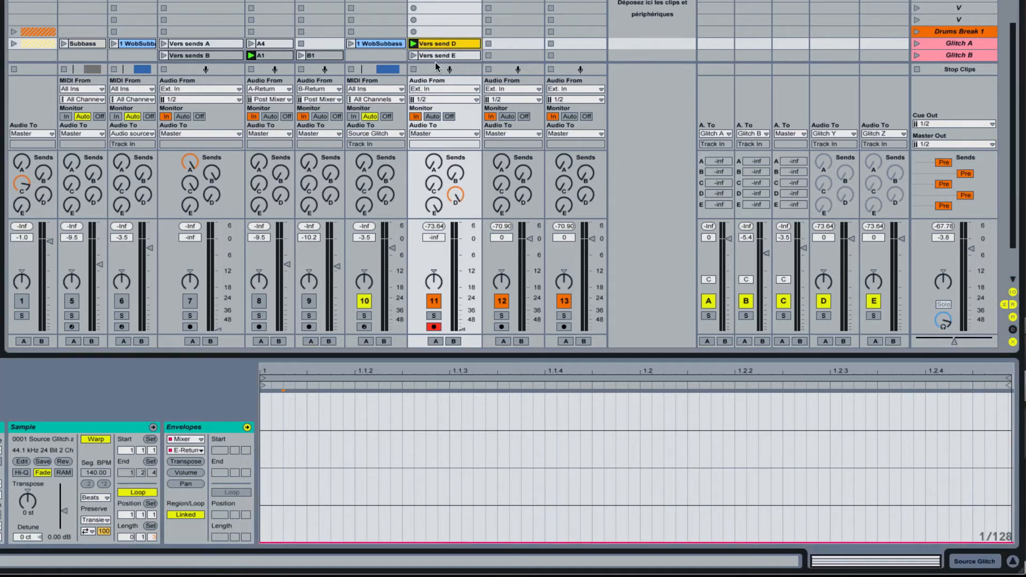
Stop the clip on Source Glitch and relaunch Vers send D to test its sends
{"action": "scroll", "coordinate": [425, 32], "scroll_direction": "down", "scroll_amount": 1}
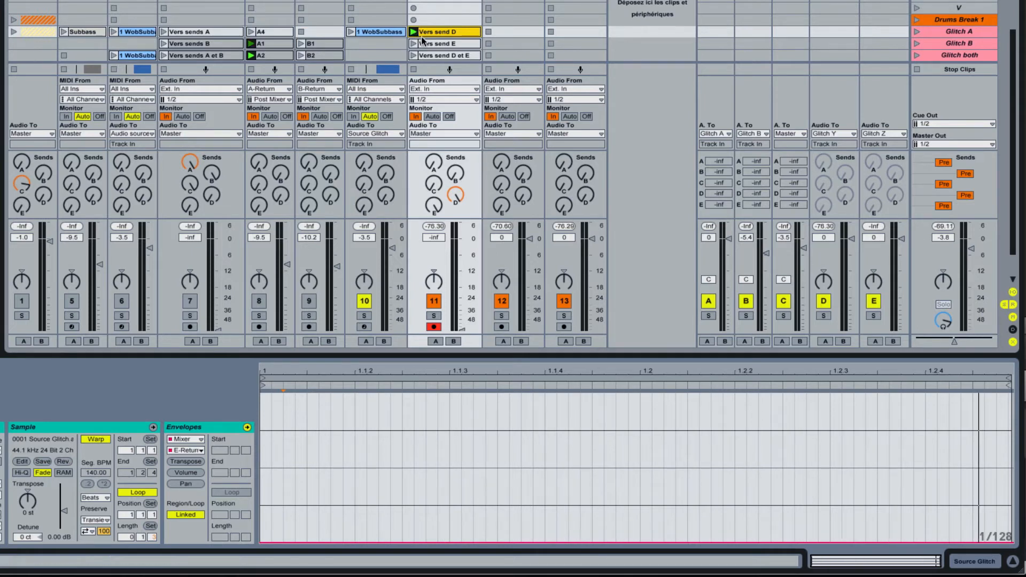
{"action": "left_click", "coordinate": [414, 70]}
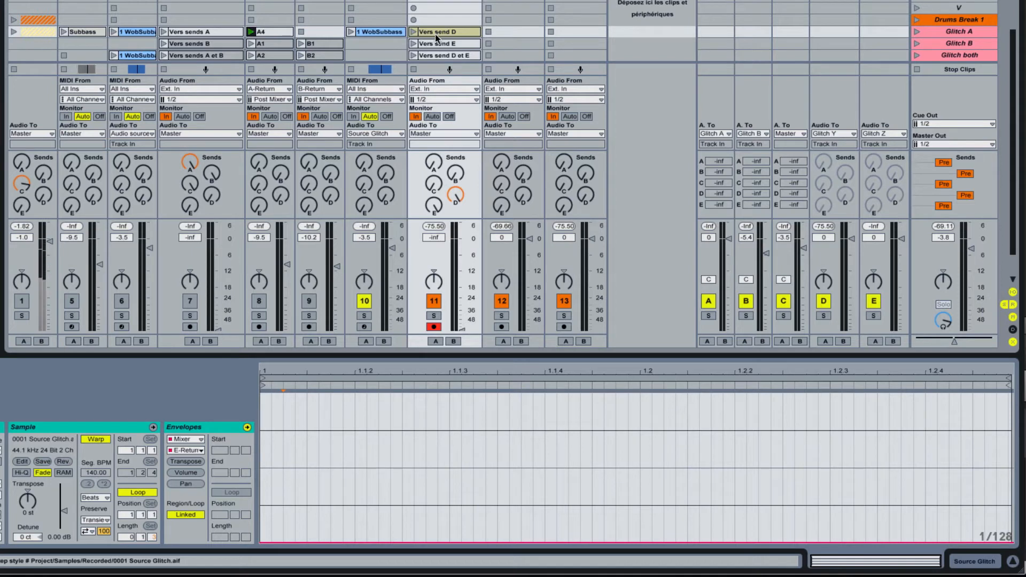
{"action": "left_click", "coordinate": [415, 32]}
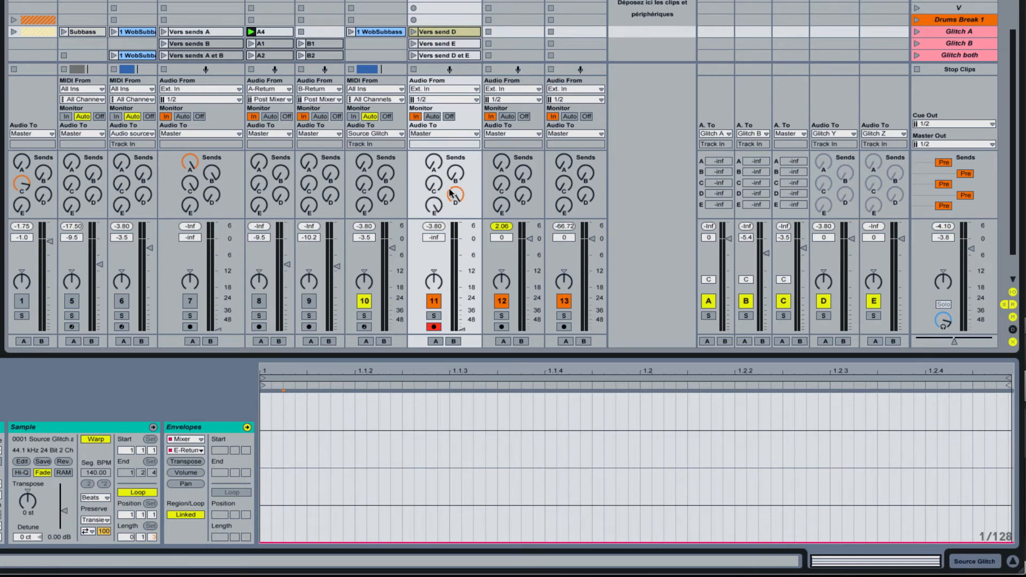
Lower the D-Return envelope of the Vers send E clip to its minimum along the whole clip
{"action": "left_click", "coordinate": [436, 45]}
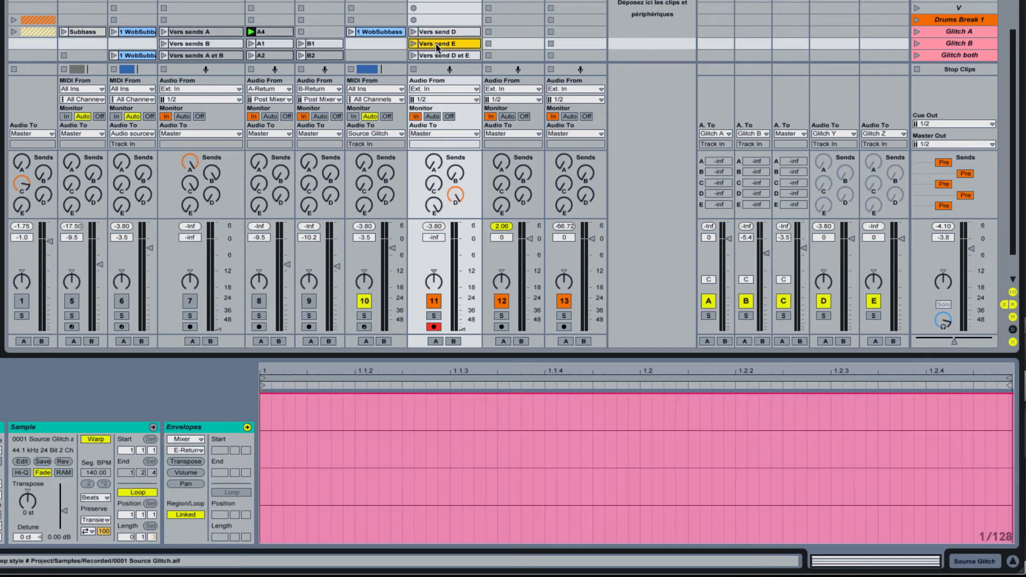
{"action": "left_click", "coordinate": [198, 451]}
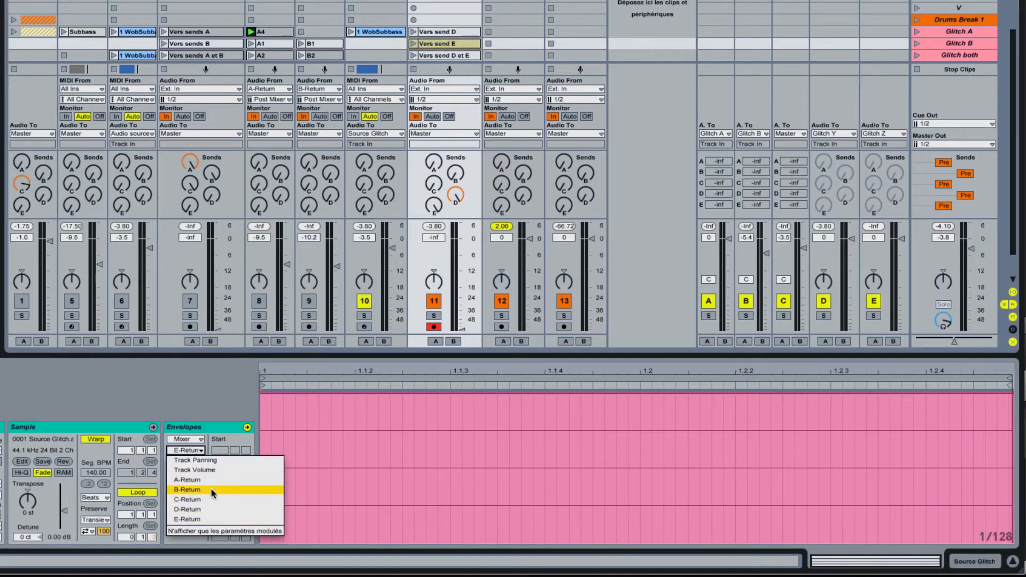
{"action": "left_click", "coordinate": [210, 509]}
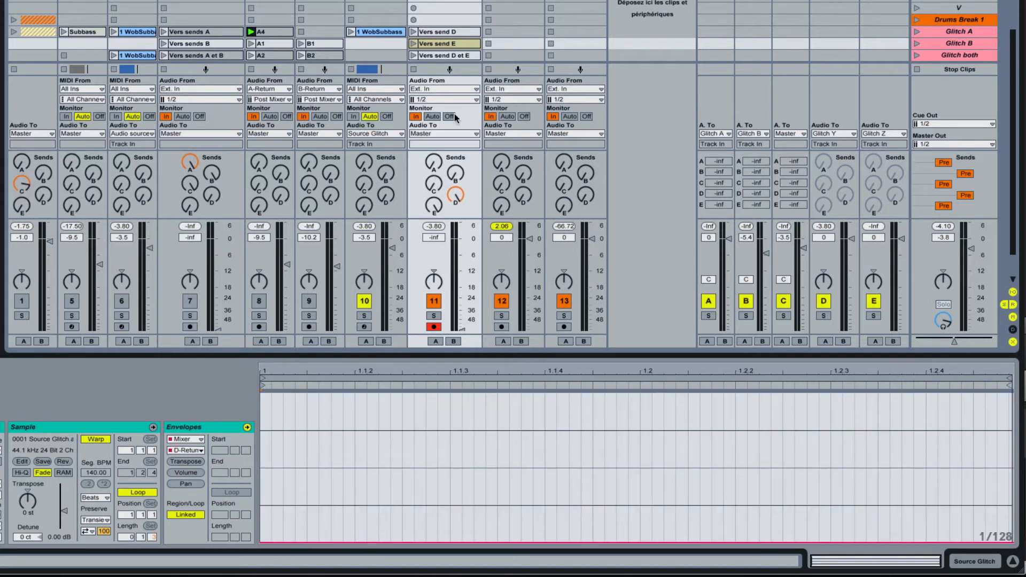
Disarm recording on the Source Glitch track, and launch Vers send D and Vers send E in turn to test the sends
{"action": "left_click", "coordinate": [433, 326]}
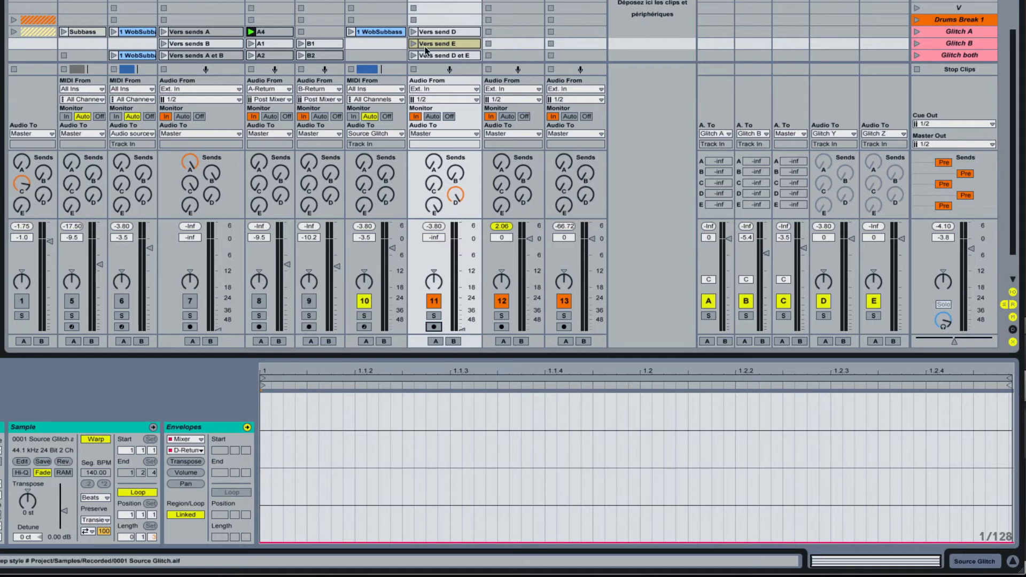
{"action": "left_click", "coordinate": [413, 32]}
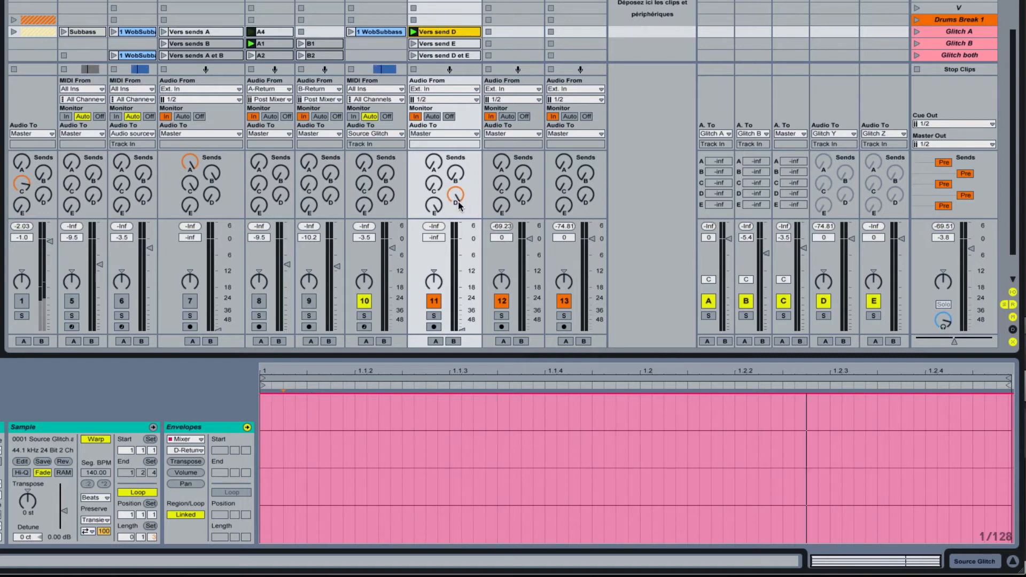
{"action": "left_click", "coordinate": [415, 45]}
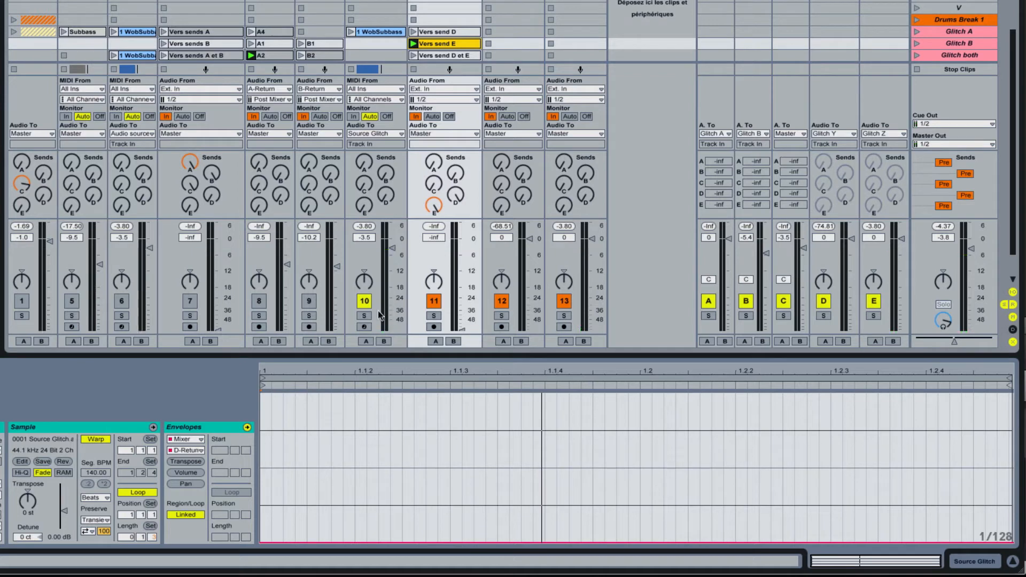
Deactivate the WobSubbass track that feeds Source Glitch and relaunch the Vers send E clip
{"action": "left_click", "coordinate": [365, 301]}
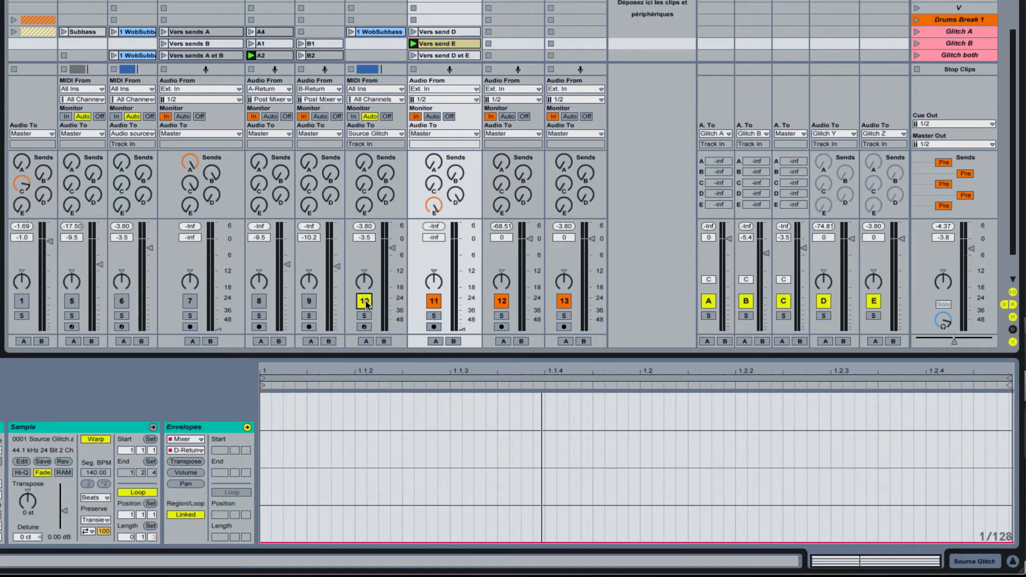
{"action": "left_click", "coordinate": [414, 44]}
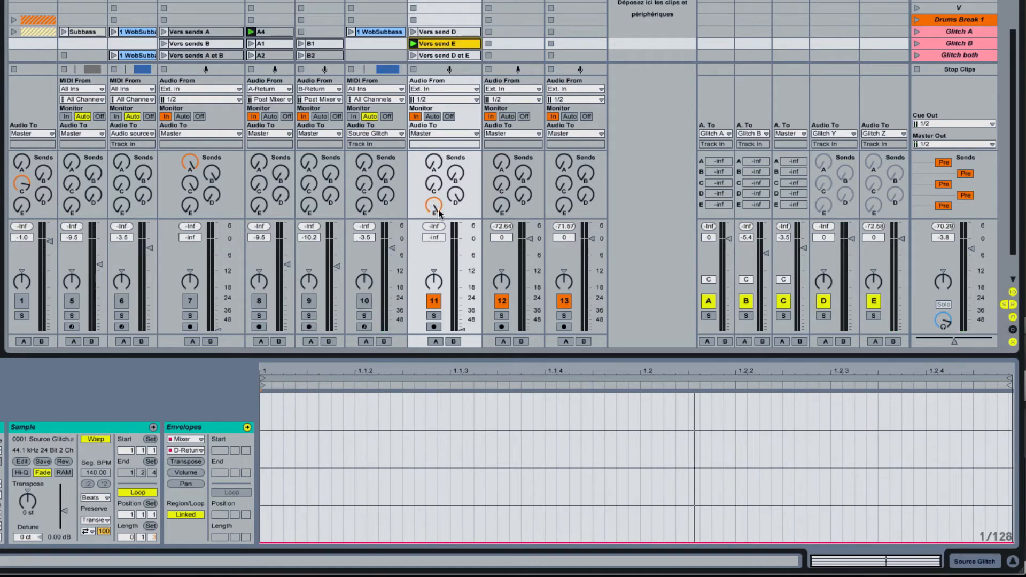
Check the D-Return and E-Return envelopes of the Vers send D et E clip, and launch it to examine both sends
{"action": "left_click", "coordinate": [428, 56]}
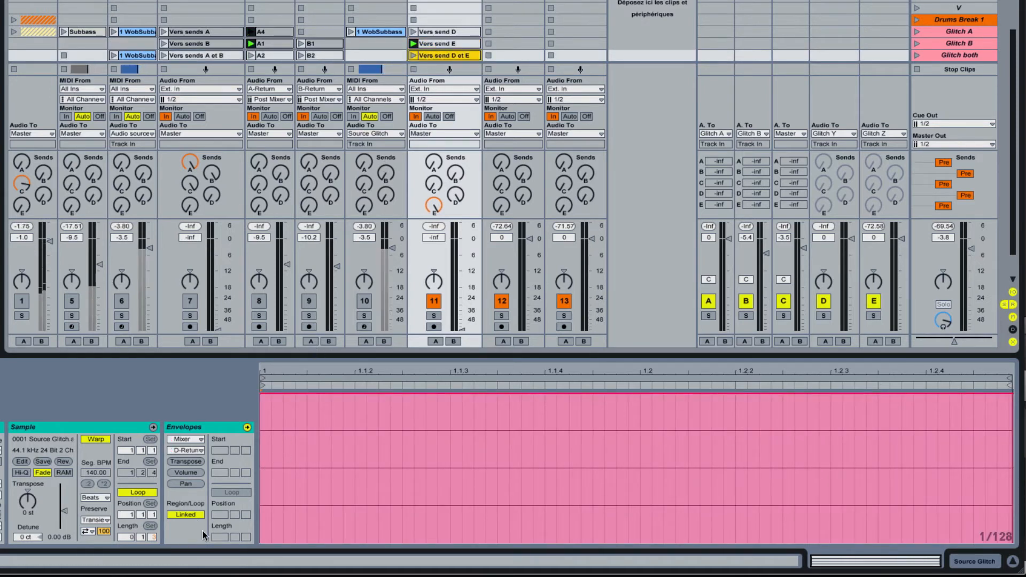
{"action": "left_click", "coordinate": [195, 450]}
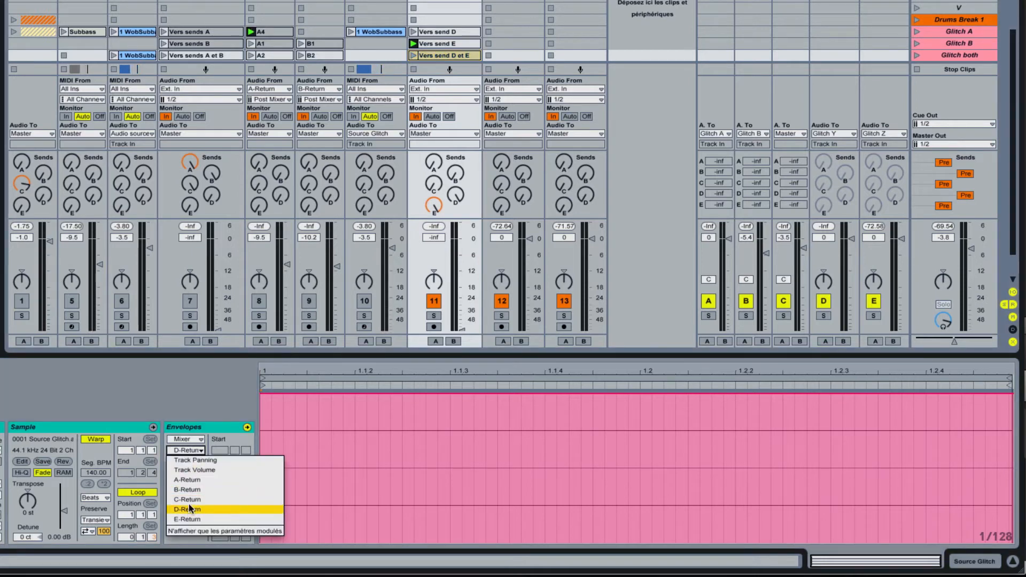
{"action": "left_click", "coordinate": [191, 510]}
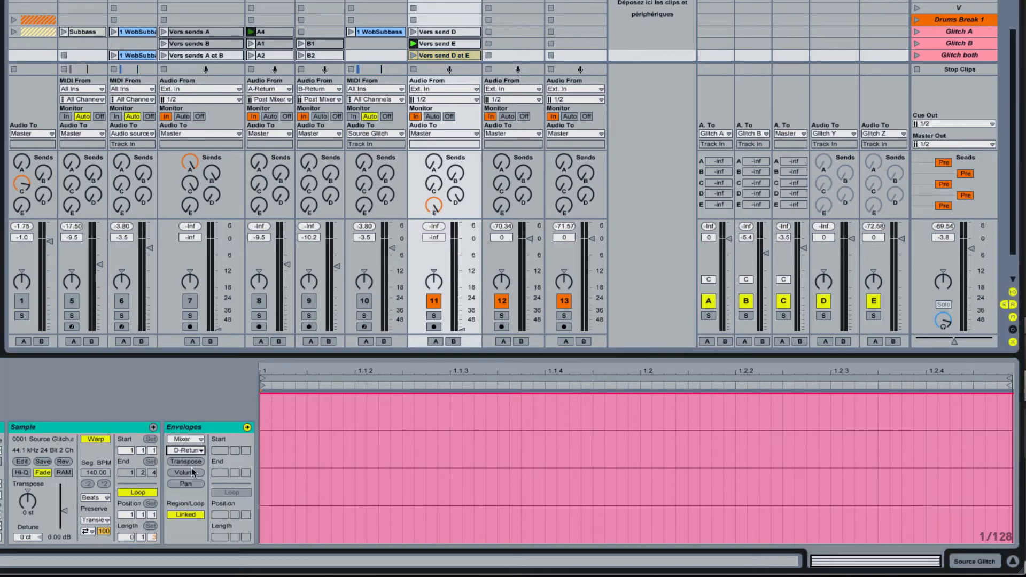
{"action": "left_click", "coordinate": [198, 450]}
{"action": "left_click", "coordinate": [197, 519]}
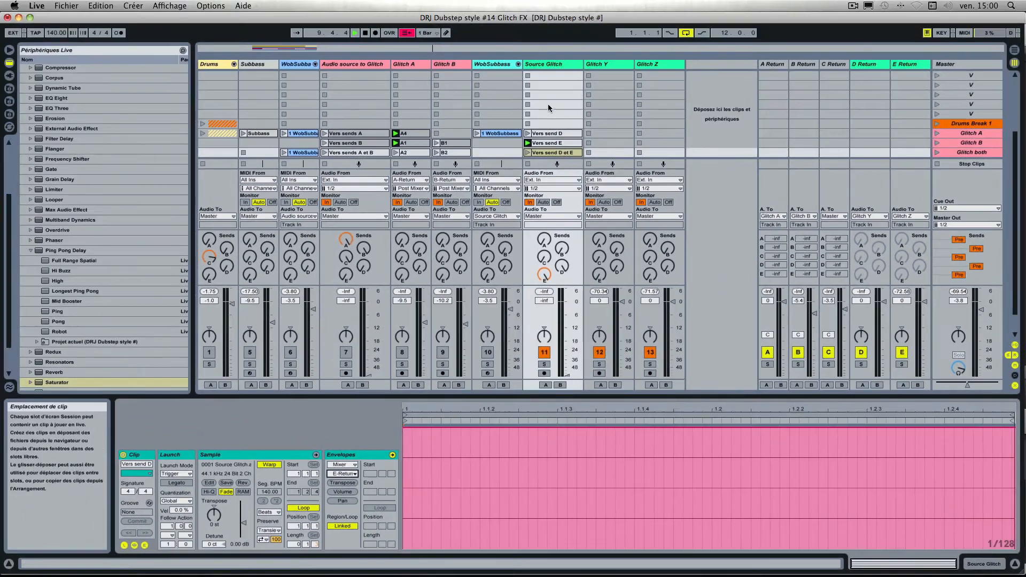
{"action": "left_click", "coordinate": [528, 152]}
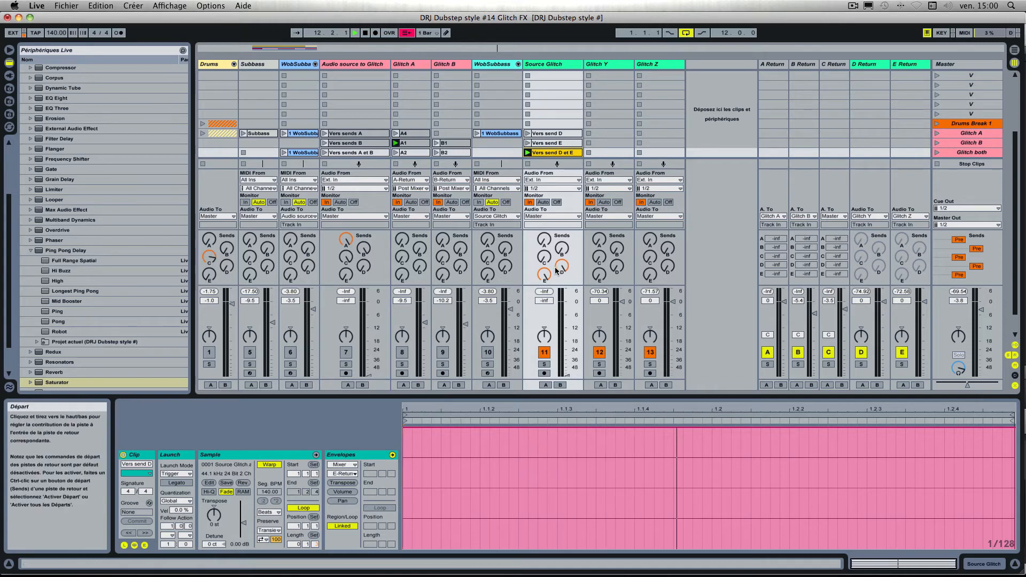
{"action": "left_click_drag", "start_coordinate": [561, 267], "coordinate": [557, 270]}
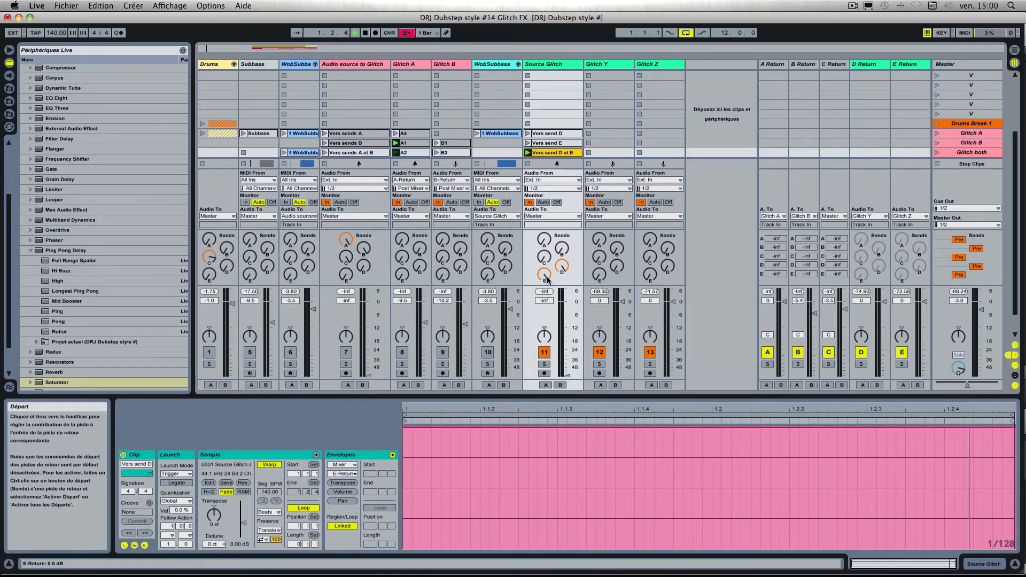
Copy the Vers send D clip to the Glitch Y track in the Glitch A scene and name the copy "BP grid 1/16"
{"action": "left_click", "coordinate": [562, 64]}
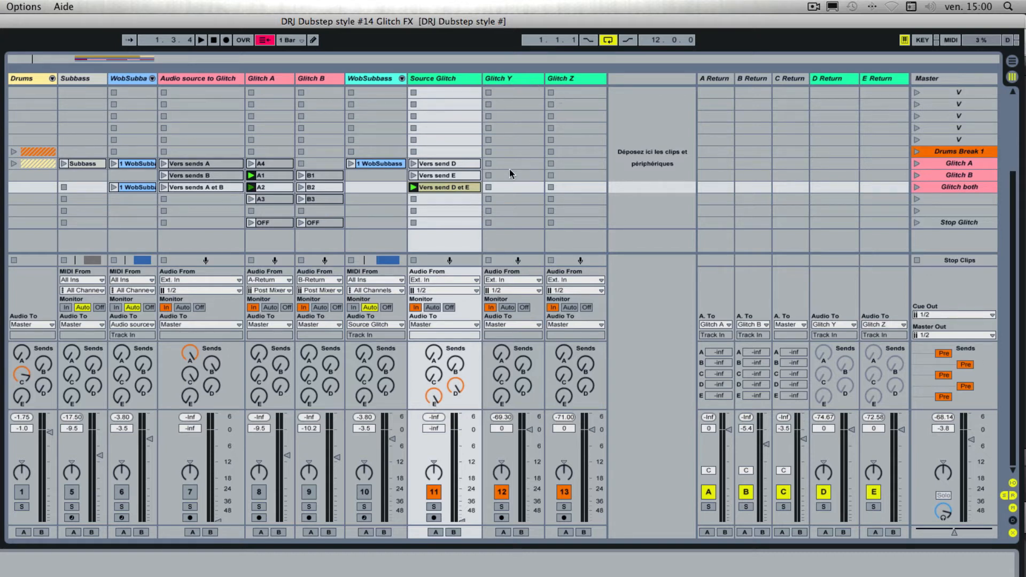
{"action": "left_click", "coordinate": [450, 165]}
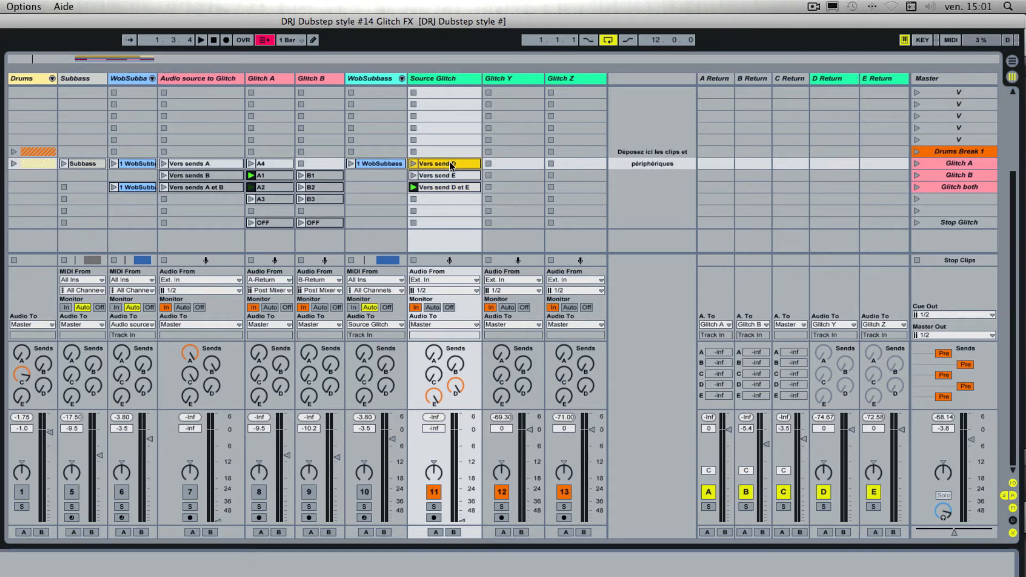
{"action": "left_click_drag", "start_coordinate": [450, 165], "coordinate": [517, 170]}
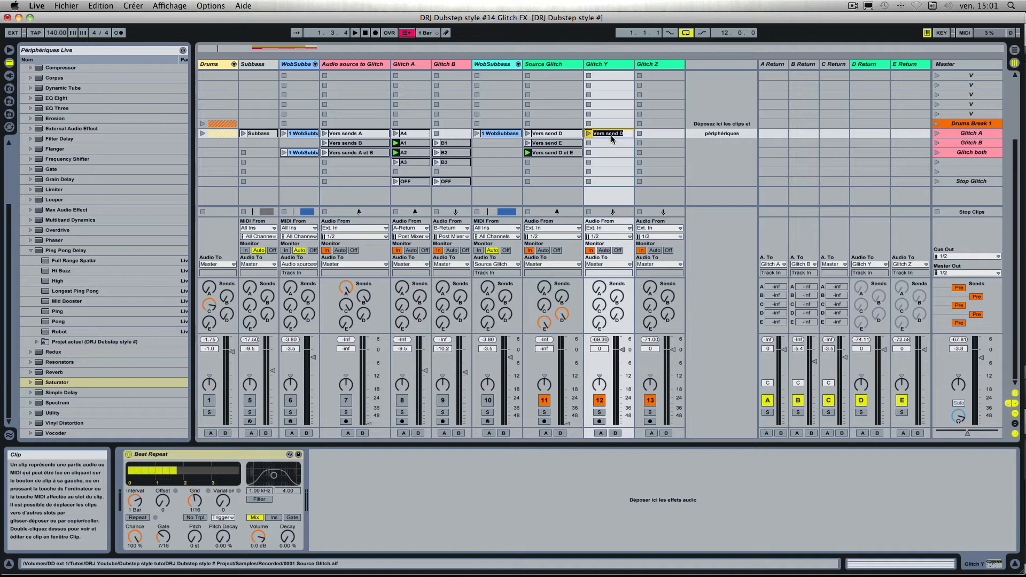
{"action": "type", "text": "BP grid 1/16"}
Duplicate the BP grid 1/16 clip into Glitch Y's Glitch B scene as "BP grid 1/24" and open the copy's clip settings
{"action": "left_click_drag", "start_coordinate": [611, 137], "coordinate": [609, 146]}
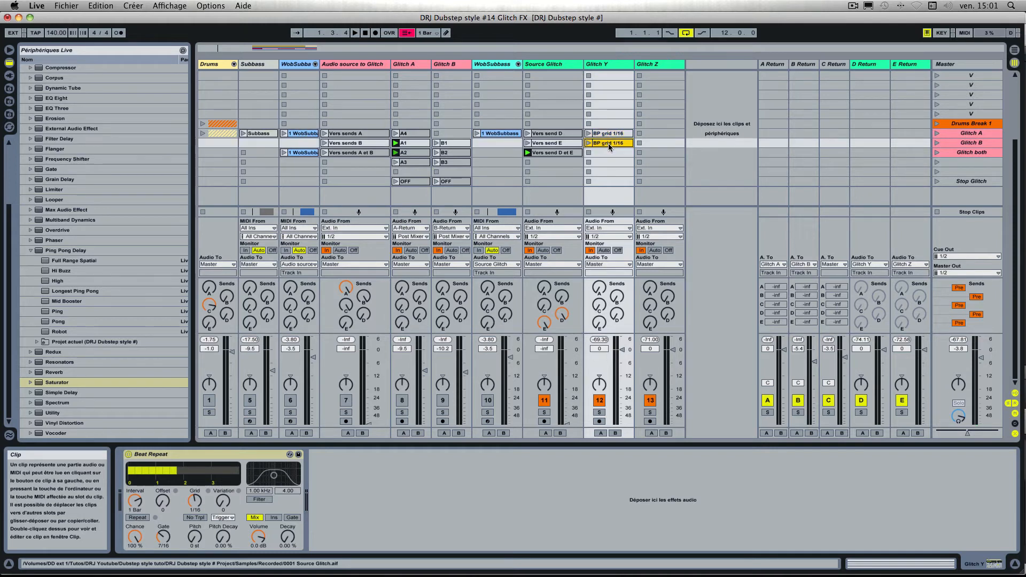
{"action": "key", "text": "super+r"}
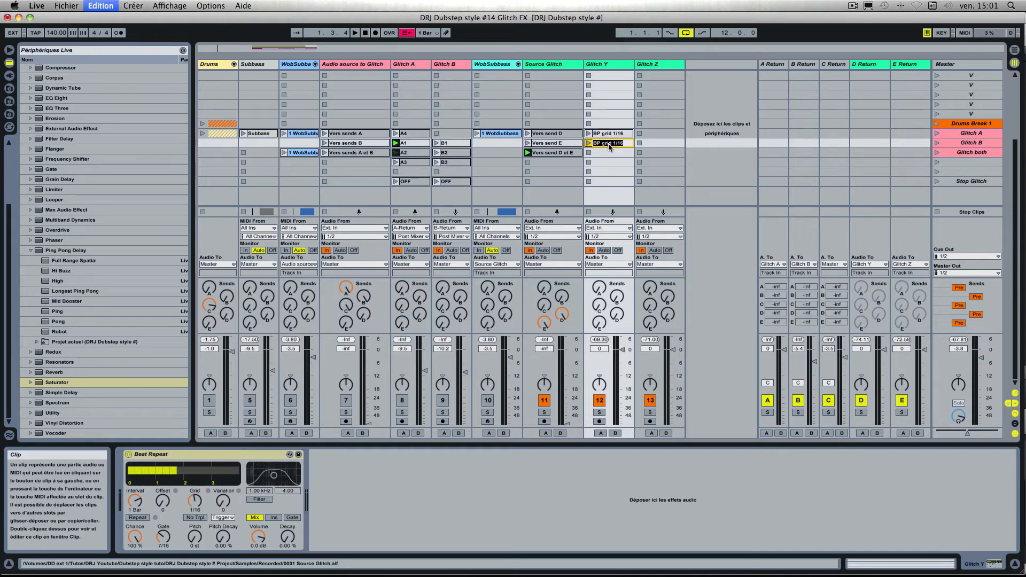
{"action": "left_click", "coordinate": [625, 144]}
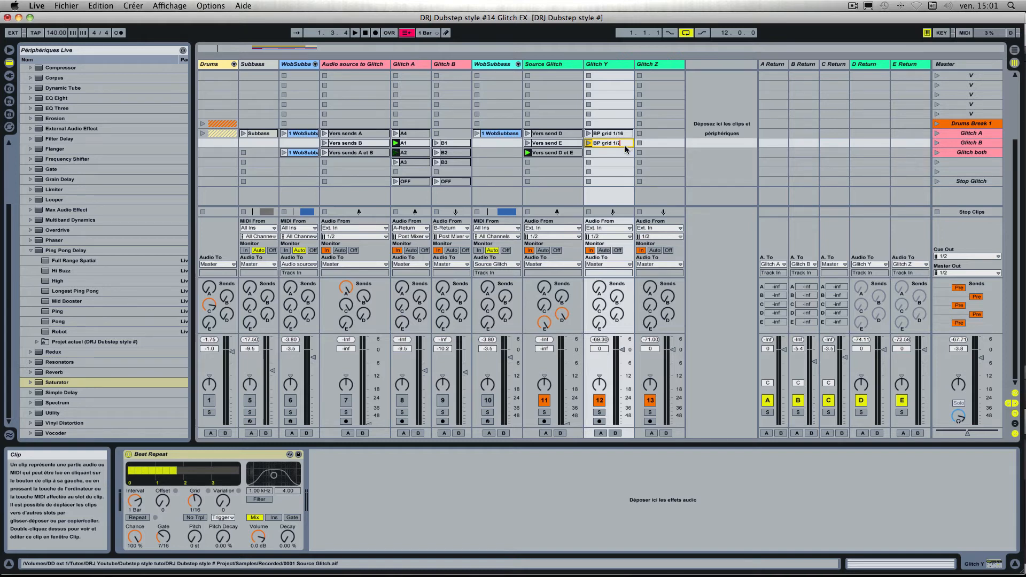
{"action": "type", "text": "24"}
{"action": "key", "text": "Return"}
{"action": "double_click", "coordinate": [605, 146]}
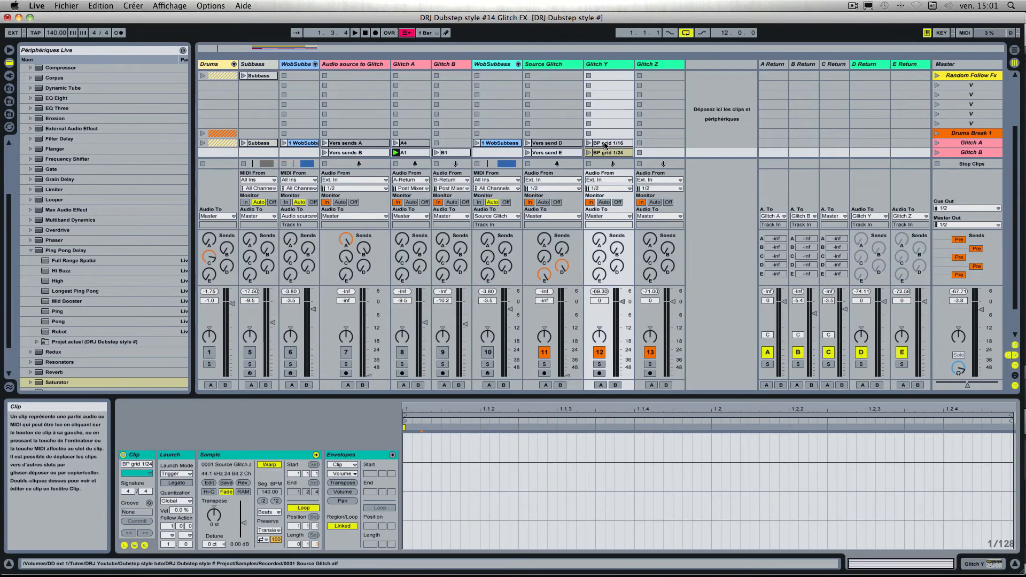
Raise the Beat Repeat Grid envelope slightly above 0 across the whole BP grid 1/24 clip
{"action": "left_click", "coordinate": [342, 465]}
{"action": "left_click", "coordinate": [353, 480]}
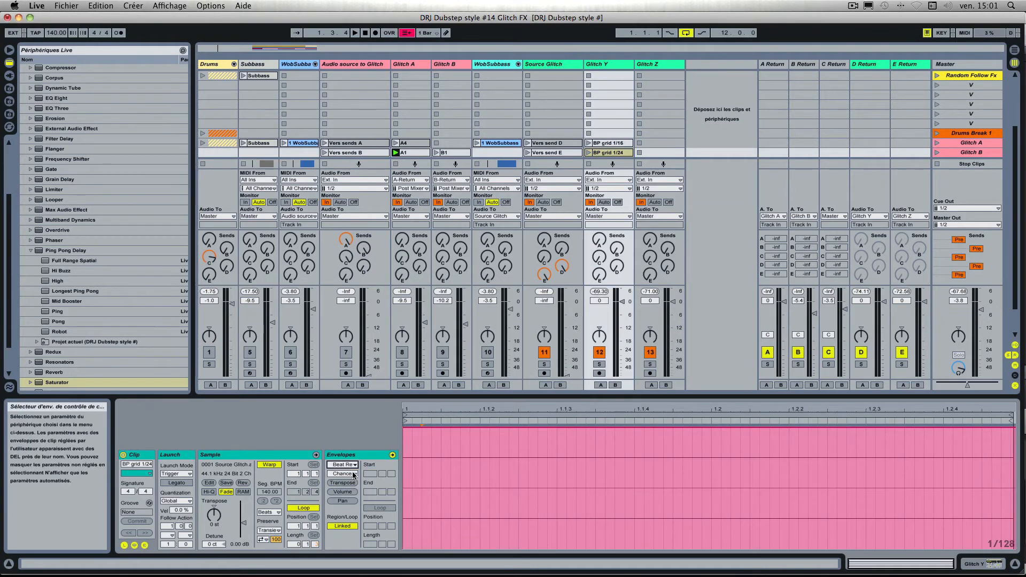
{"action": "left_click", "coordinate": [354, 474]}
{"action": "left_click", "coordinate": [357, 400]}
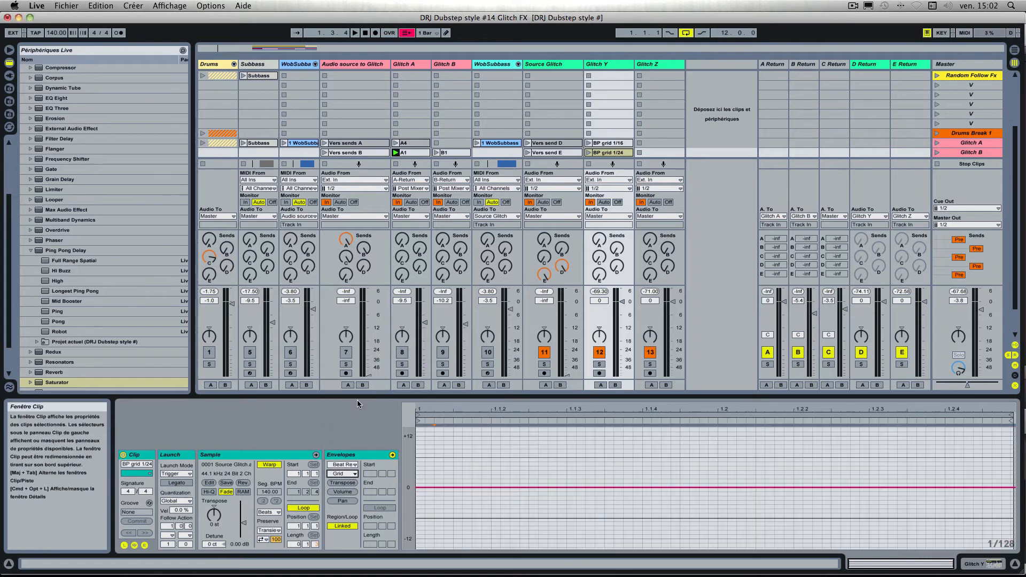
{"action": "left_click", "coordinate": [432, 485]}
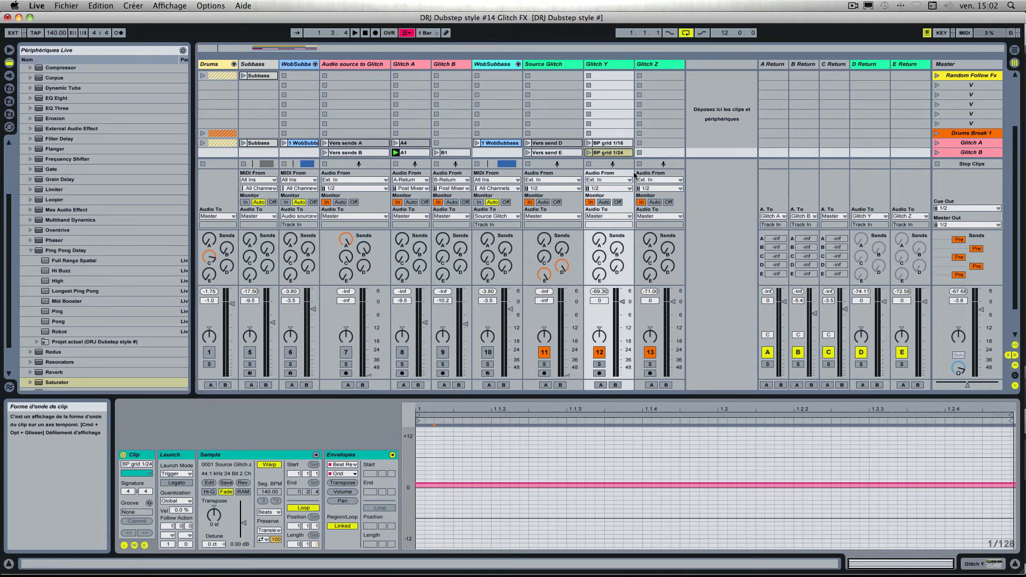
Launch the WobSubbass clip that feeds Source Glitch, the Vers send D clip and Glitch Y's BP grid 1/16 clip
{"action": "left_click", "coordinate": [610, 63]}
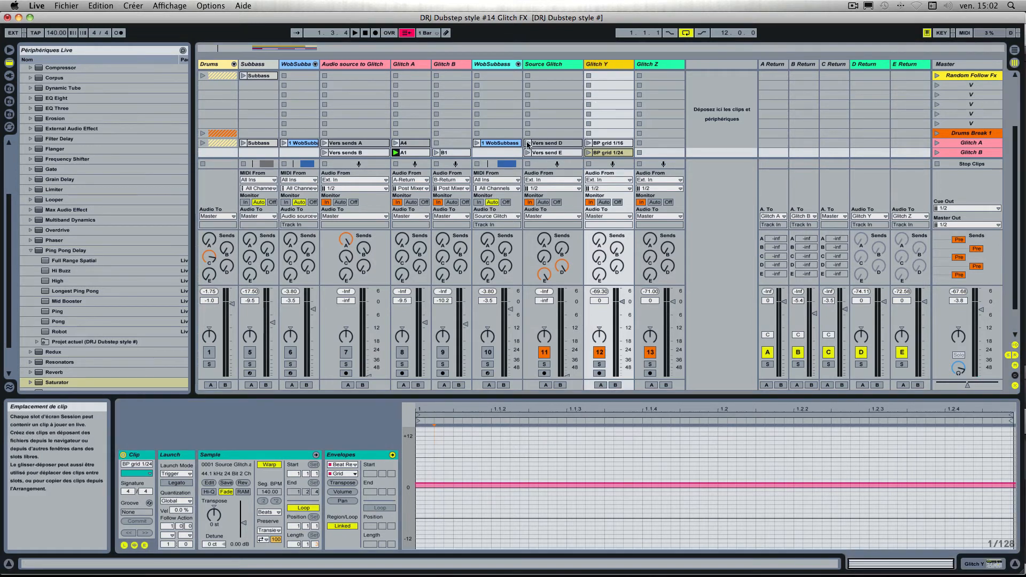
{"action": "left_click", "coordinate": [477, 143]}
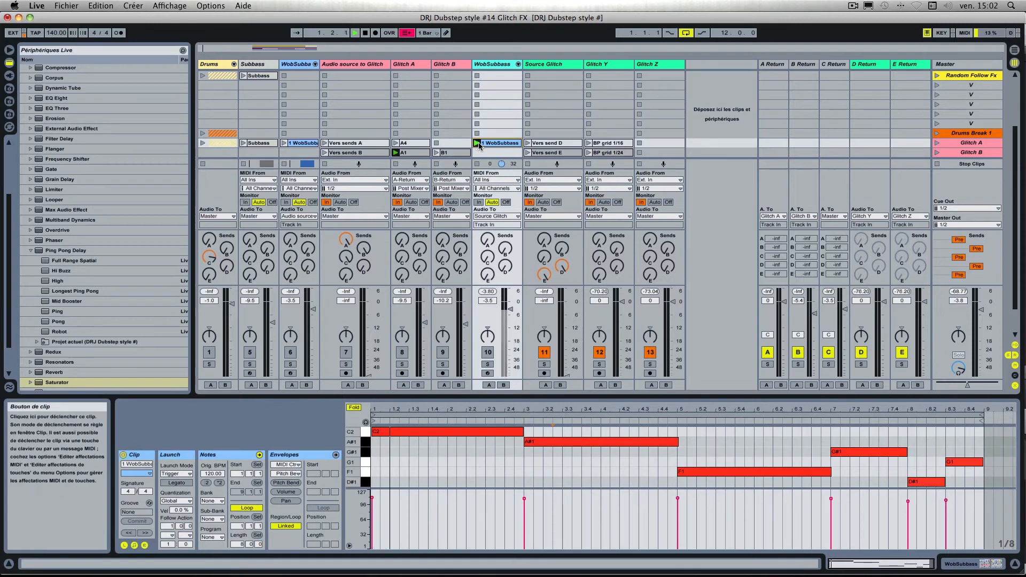
{"action": "left_click", "coordinate": [527, 142]}
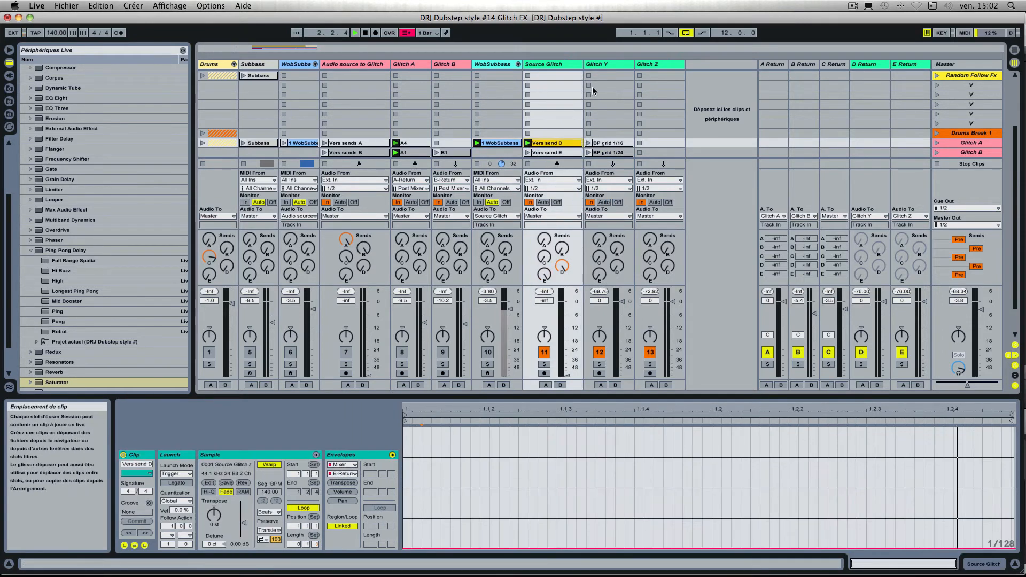
{"action": "left_click", "coordinate": [588, 143]}
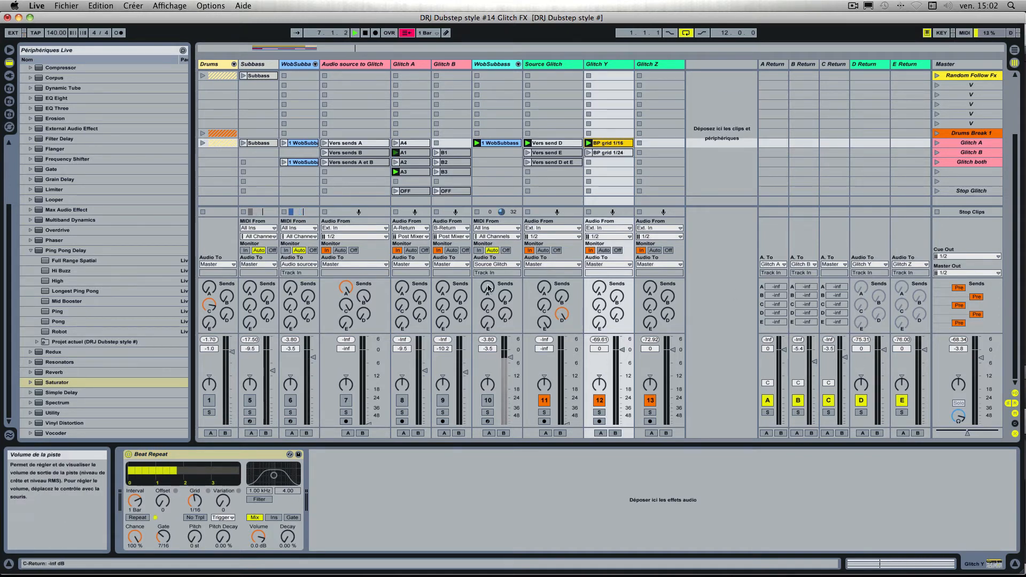
Reactivate the WobSubbass track that feeds Source Glitch and lower Glitch Y's volume to -6.4 dB
{"action": "left_click", "coordinate": [487, 400]}
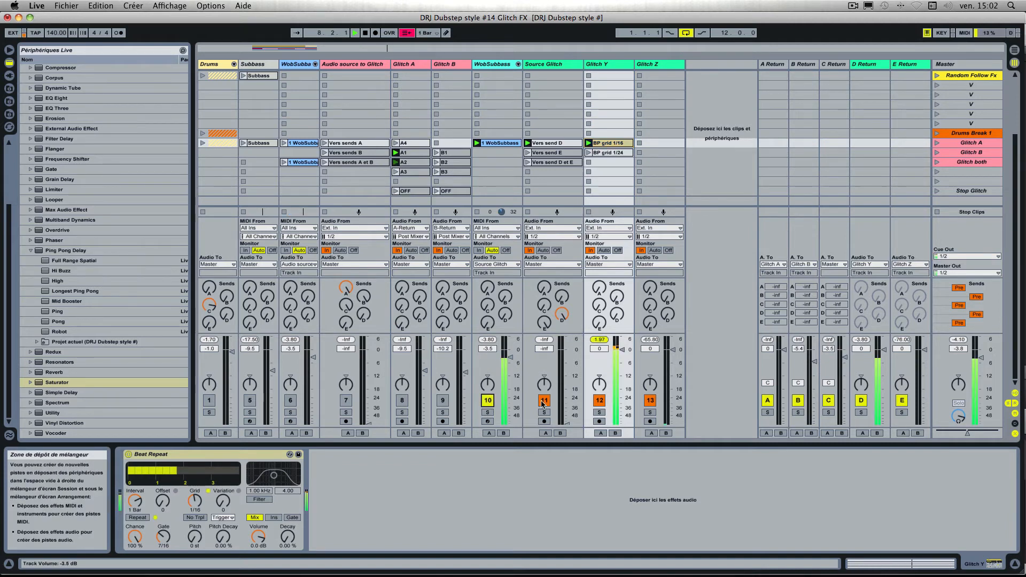
{"action": "left_click_drag", "start_coordinate": [622, 349], "coordinate": [621, 363]}
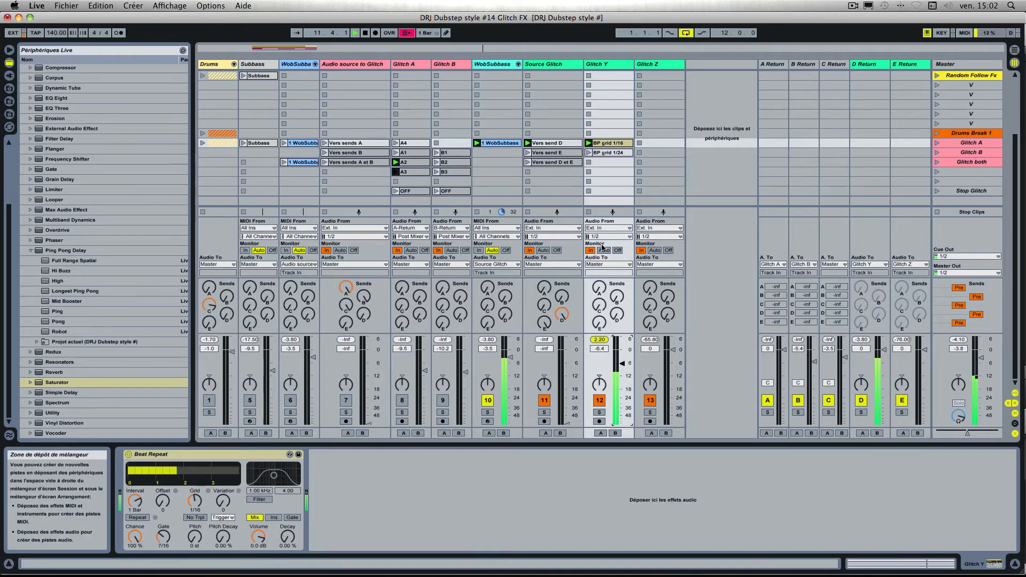
Check the BP grid 1/24 clip's Beat Repeat Grid envelope and audition it against the BP grid 1/16 clip
{"action": "left_click", "coordinate": [526, 144]}
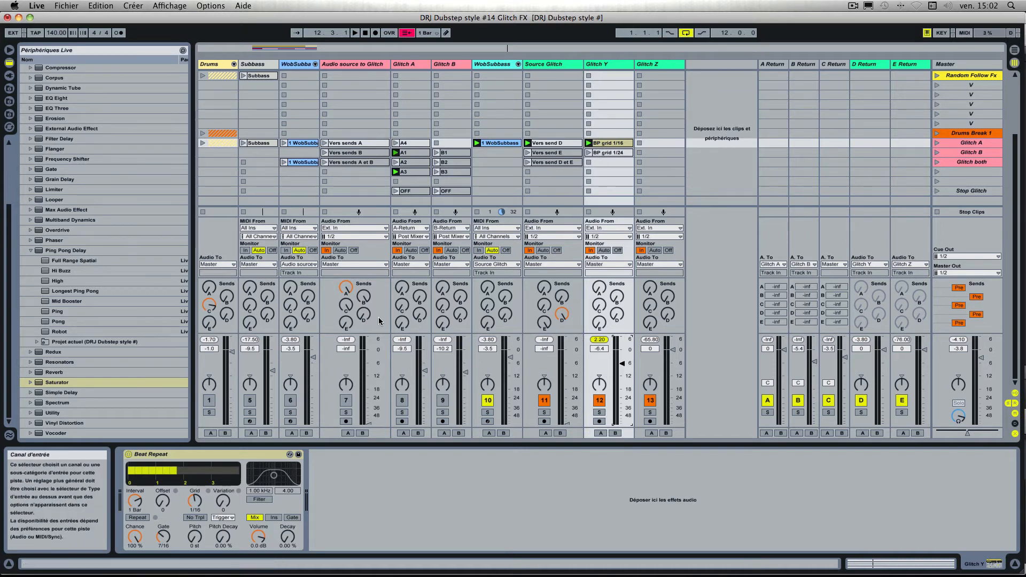
{"action": "left_click", "coordinate": [588, 153]}
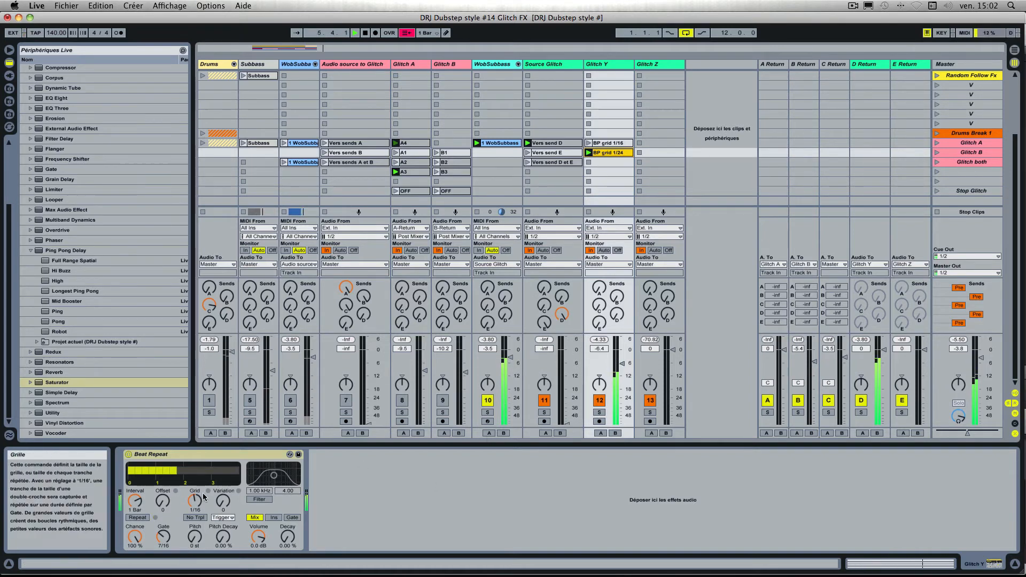
{"action": "double_click", "coordinate": [605, 153]}
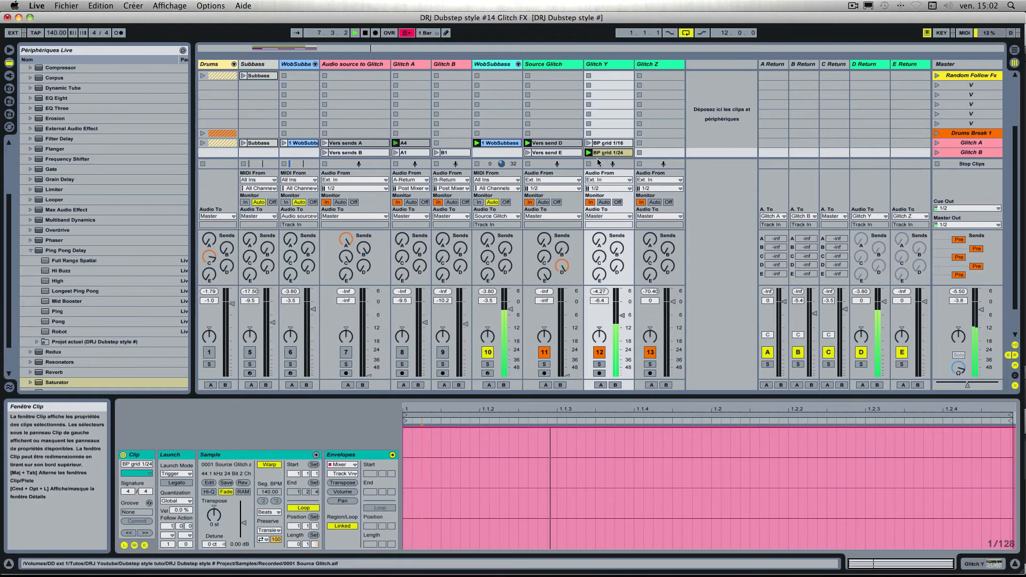
{"action": "left_click", "coordinate": [340, 475]}
{"action": "left_click", "coordinate": [347, 466]}
{"action": "left_click", "coordinate": [347, 466]}
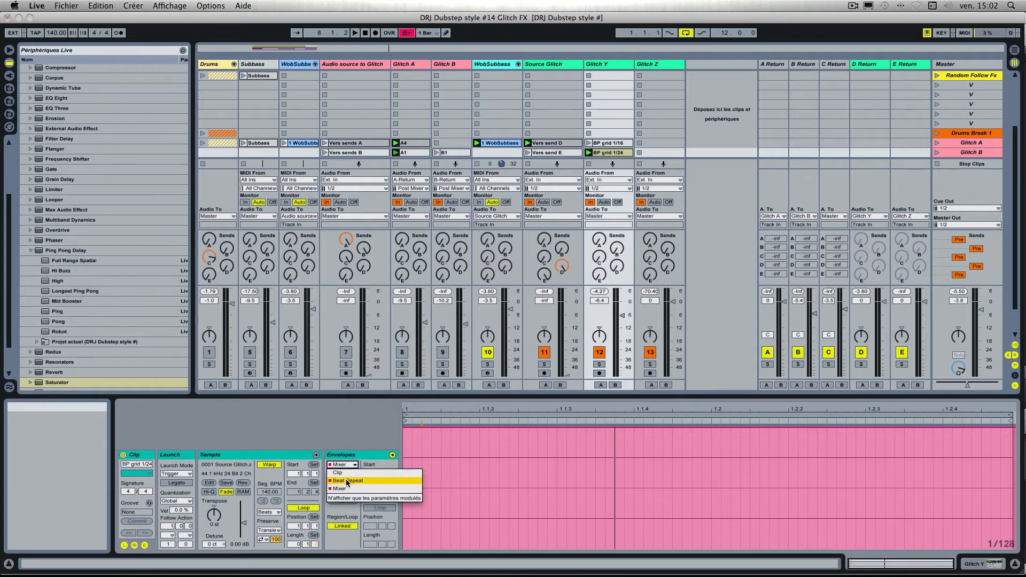
{"action": "left_click", "coordinate": [345, 484]}
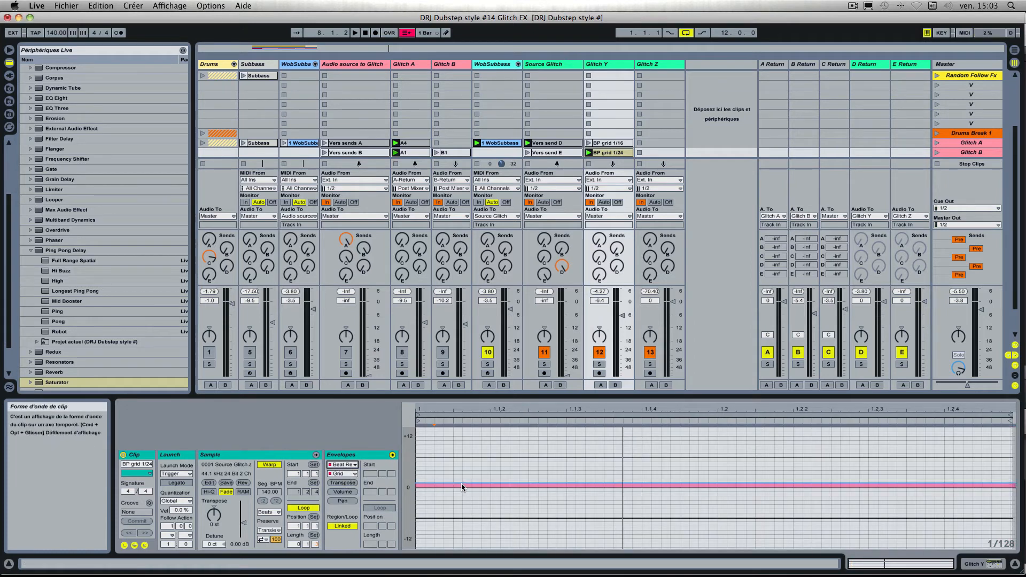
{"action": "left_click", "coordinate": [588, 154]}
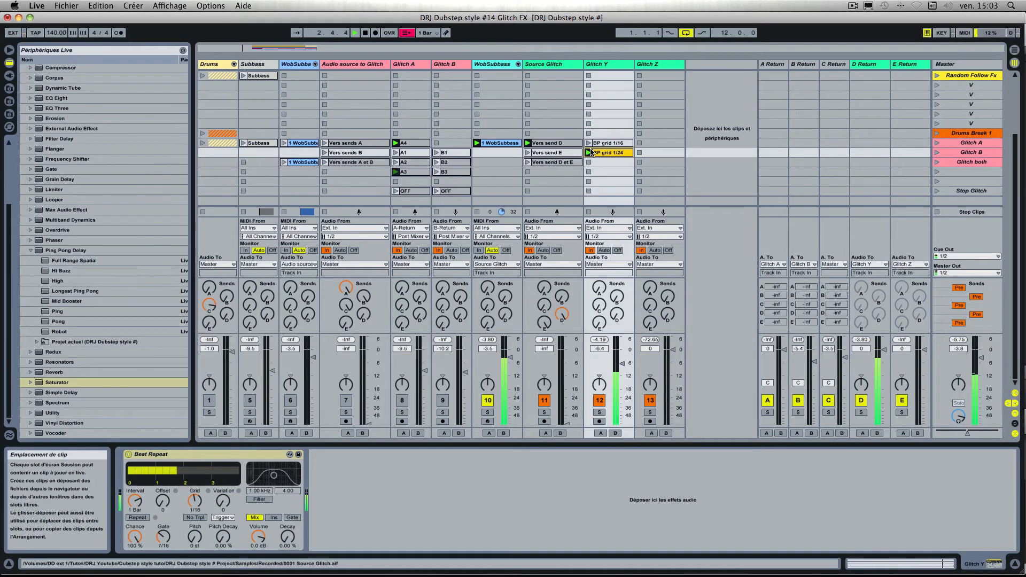
{"action": "left_click", "coordinate": [589, 143]}
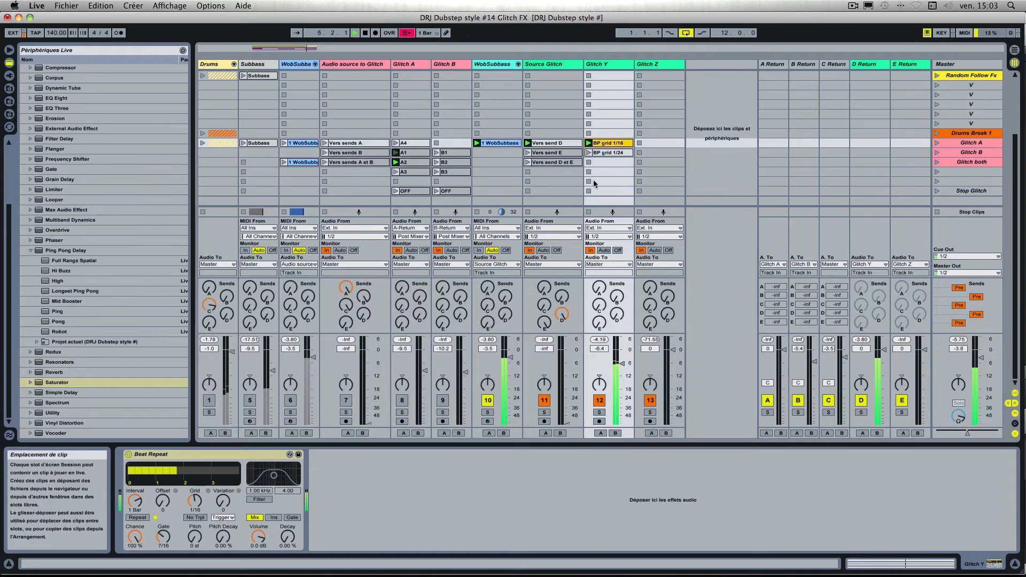
Duplicate the BP grid 1/24 clip into Glitch Y's Glitch both scene and open the copy's clip settings
{"action": "left_click", "coordinate": [608, 154]}
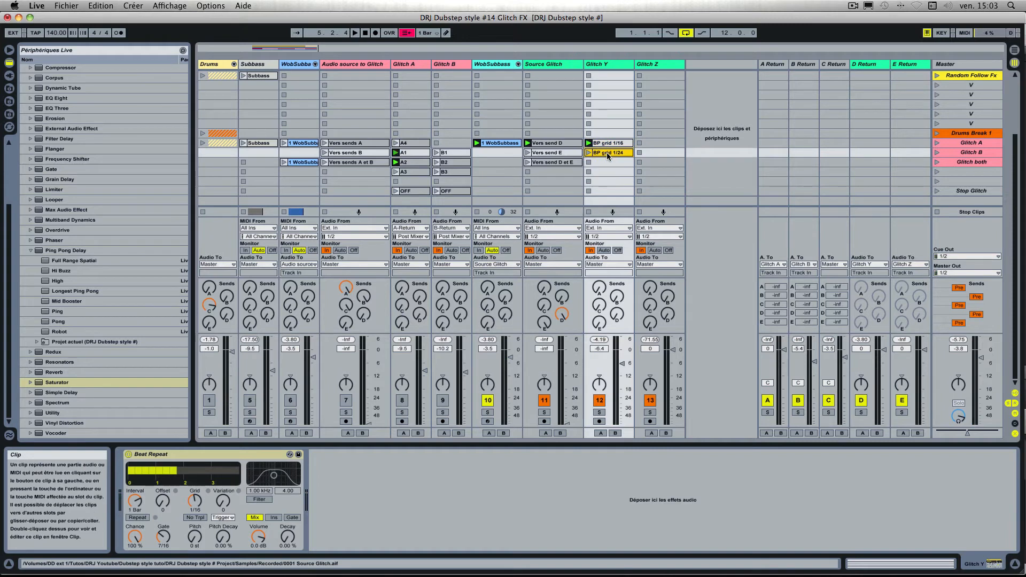
{"action": "left_click_drag", "start_coordinate": [610, 166], "coordinate": [610, 166]}
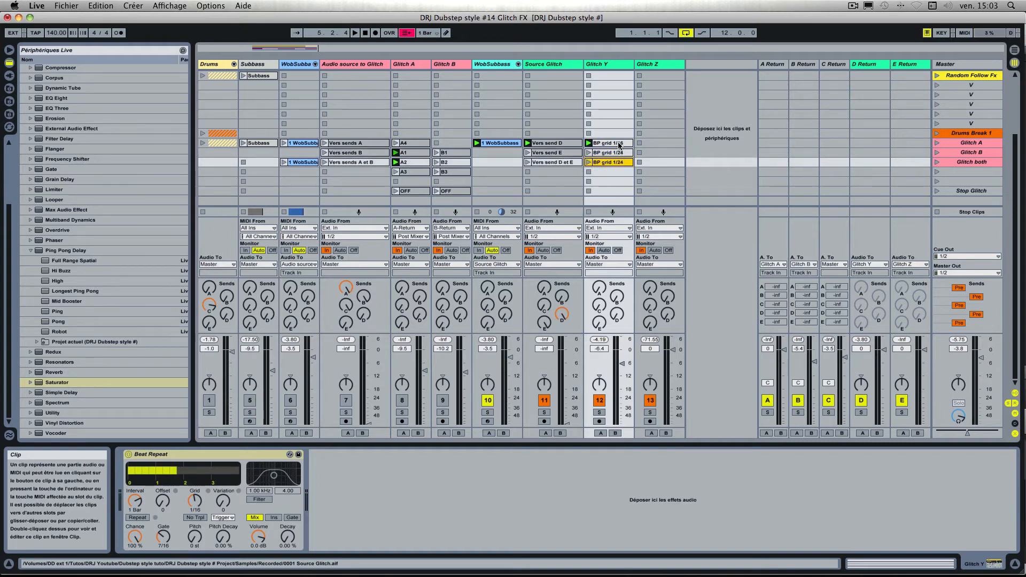
{"action": "left_click", "coordinate": [619, 144]}
{"action": "double_click", "coordinate": [607, 162]}
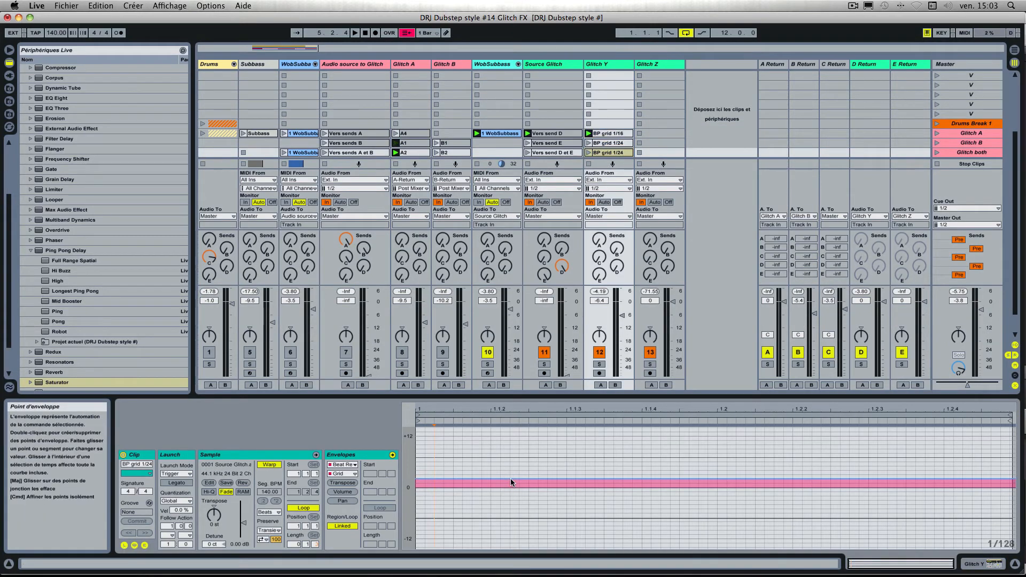
Try the copied clip's Beat Repeat Grid envelope below 0, launch the clip, and raise the envelope to about +3
{"action": "left_click_drag", "start_coordinate": [511, 478], "coordinate": [511, 503]}
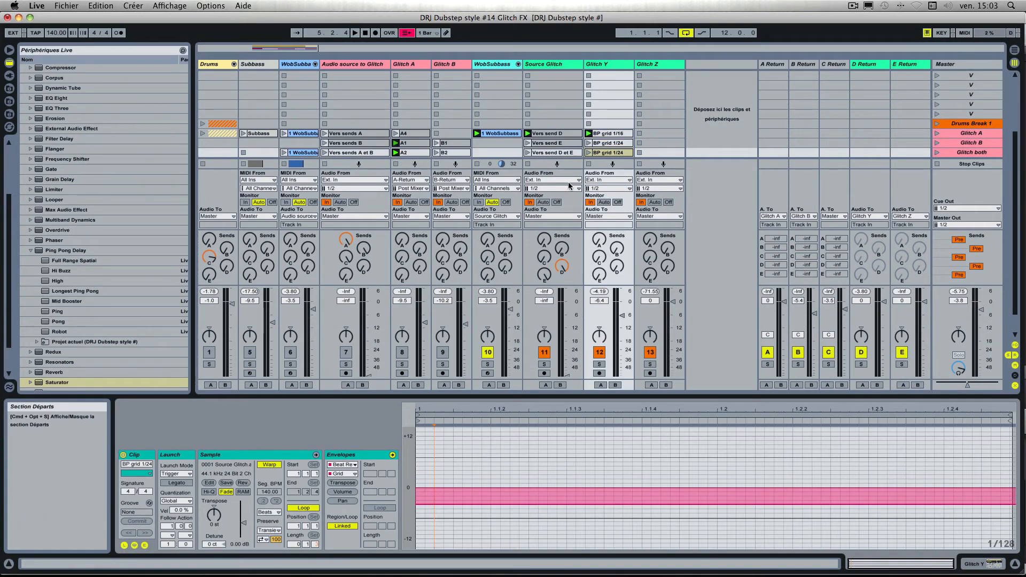
{"action": "left_click", "coordinate": [588, 152]}
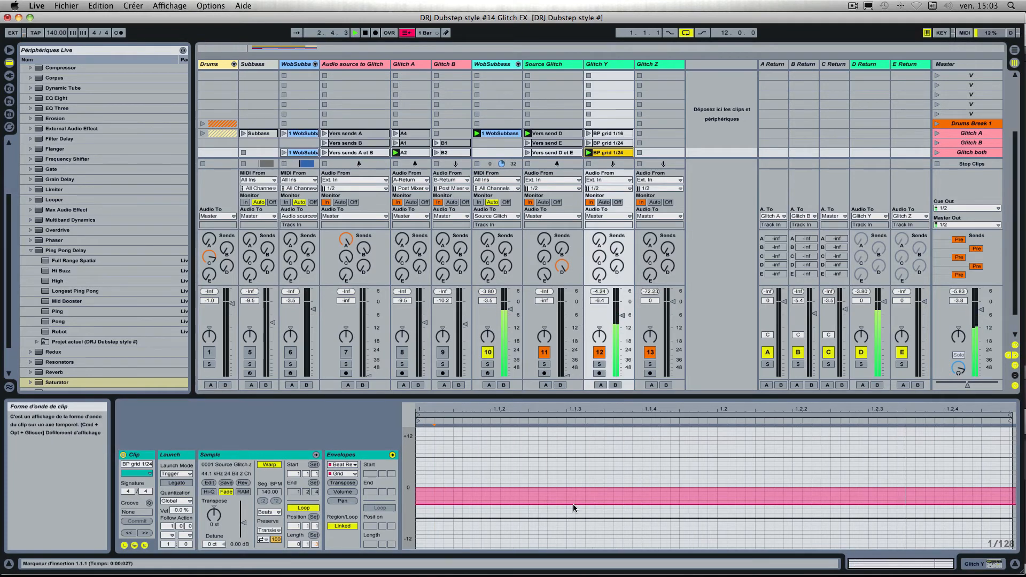
{"action": "left_click_drag", "start_coordinate": [573, 503], "coordinate": [572, 474]}
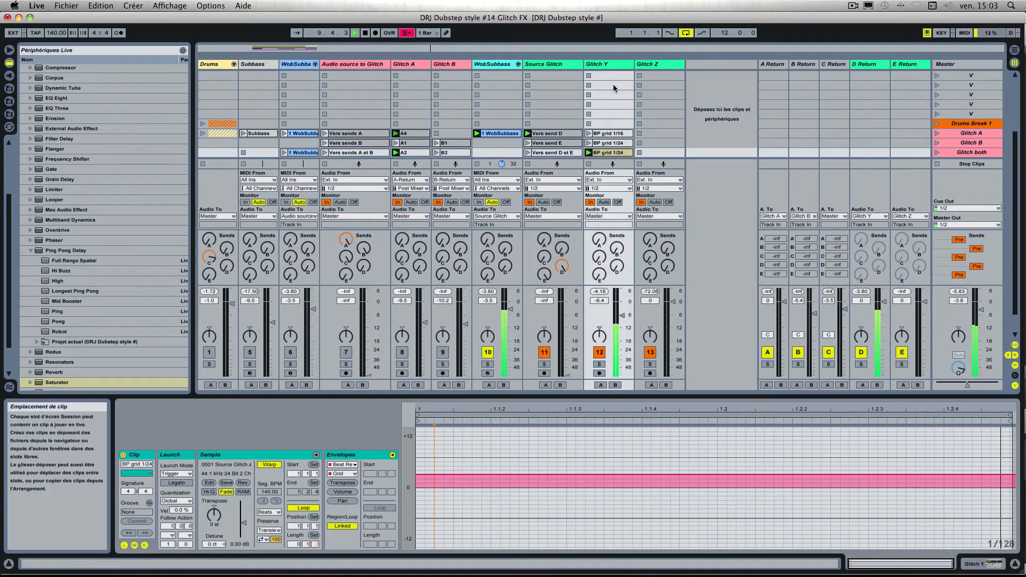
Duplicate Glitch Y's Glitch both clip into the slot directly below it and open the new copy's clip settings
{"action": "left_click", "coordinate": [618, 67]}
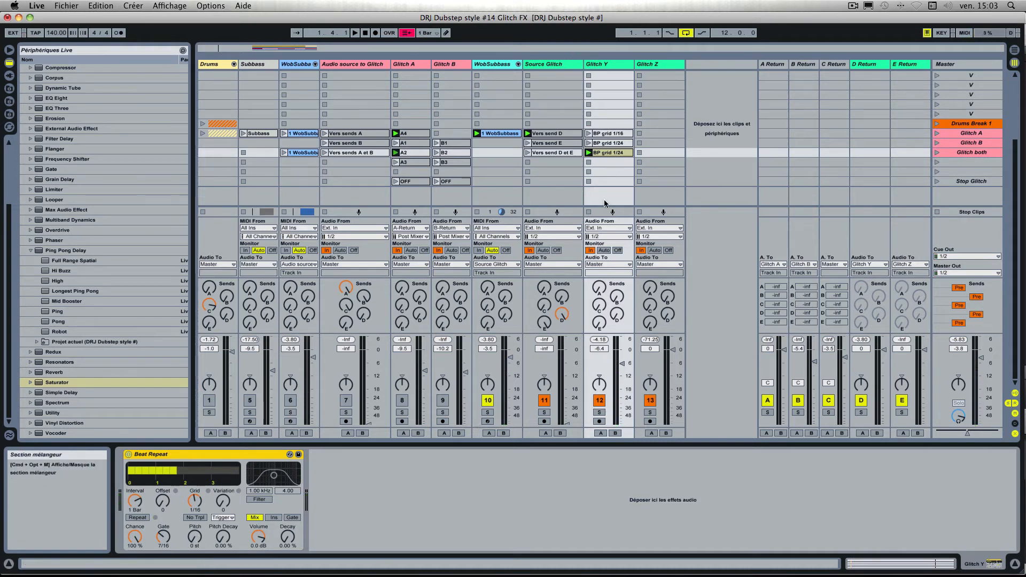
{"action": "left_click", "coordinate": [617, 156]}
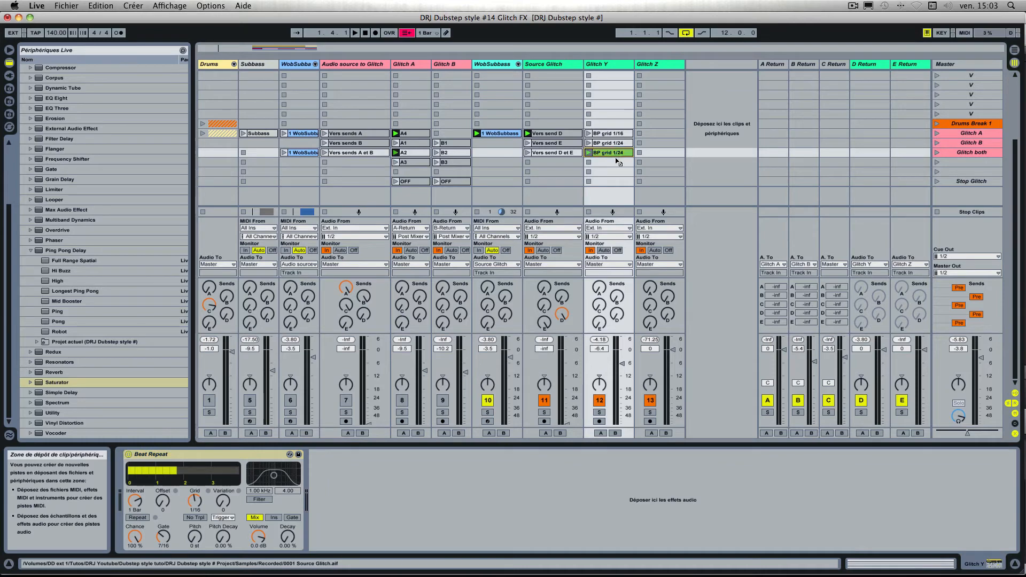
{"action": "left_click_drag", "start_coordinate": [618, 162], "coordinate": [614, 165]}
{"action": "double_click", "coordinate": [613, 163]}
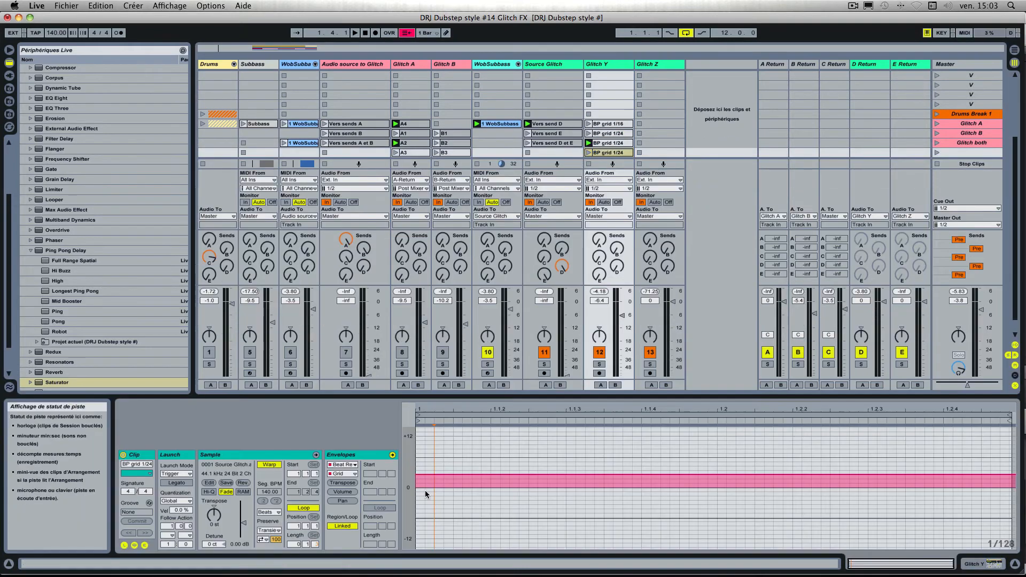
Launch the new copy and raise its Beat Repeat Pitch envelope to about +4 across the whole clip
{"action": "left_click", "coordinate": [342, 473]}
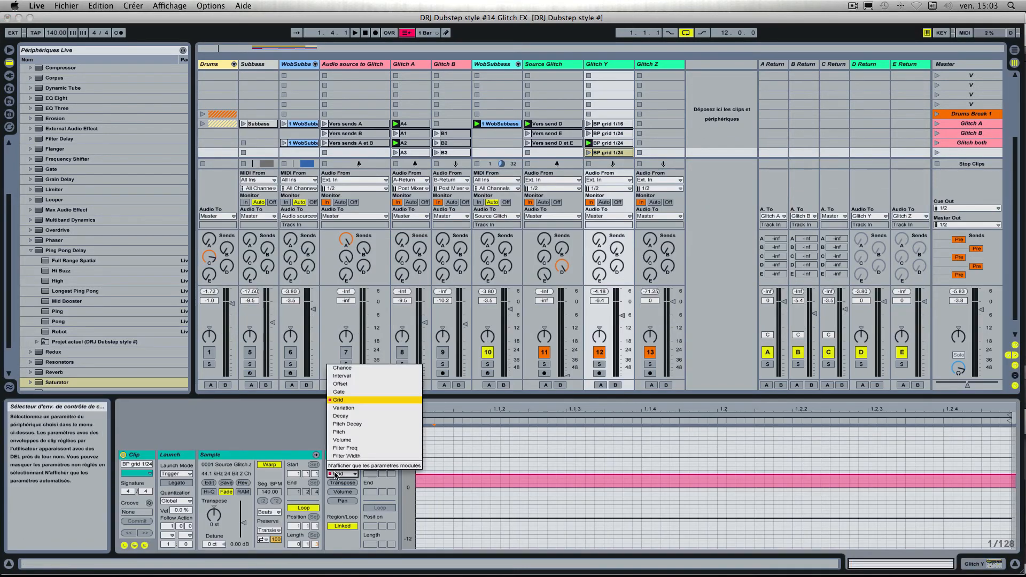
{"action": "left_click", "coordinate": [352, 431]}
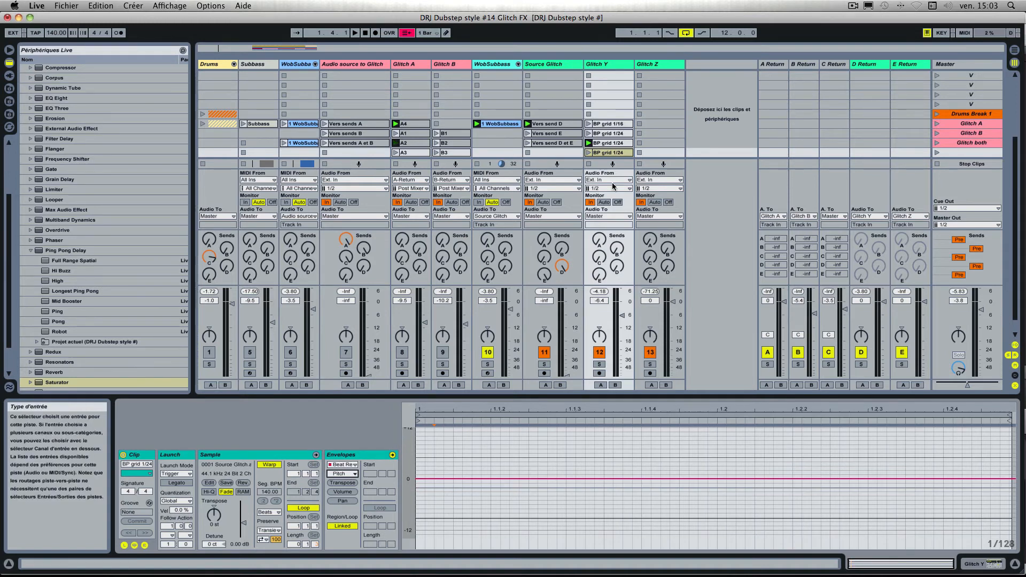
{"action": "key", "text": "Return"}
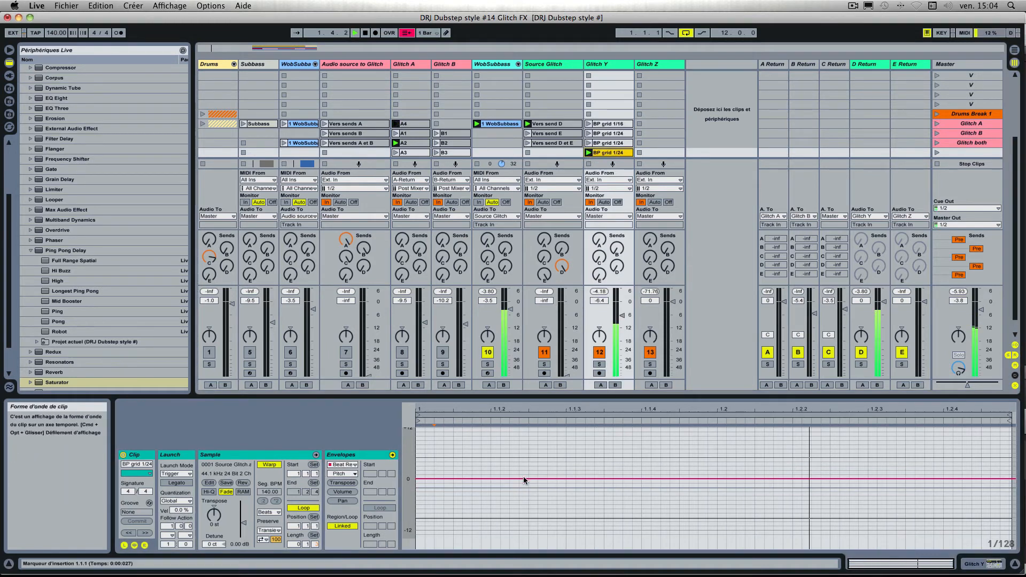
{"action": "mouse_move", "coordinate": [523, 479]}
{"action": "left_mouse_down"}
{"action": "mouse_move", "coordinate": [523, 529]}
{"action": "mouse_move", "coordinate": [524, 467]}
{"action": "left_mouse_up"}
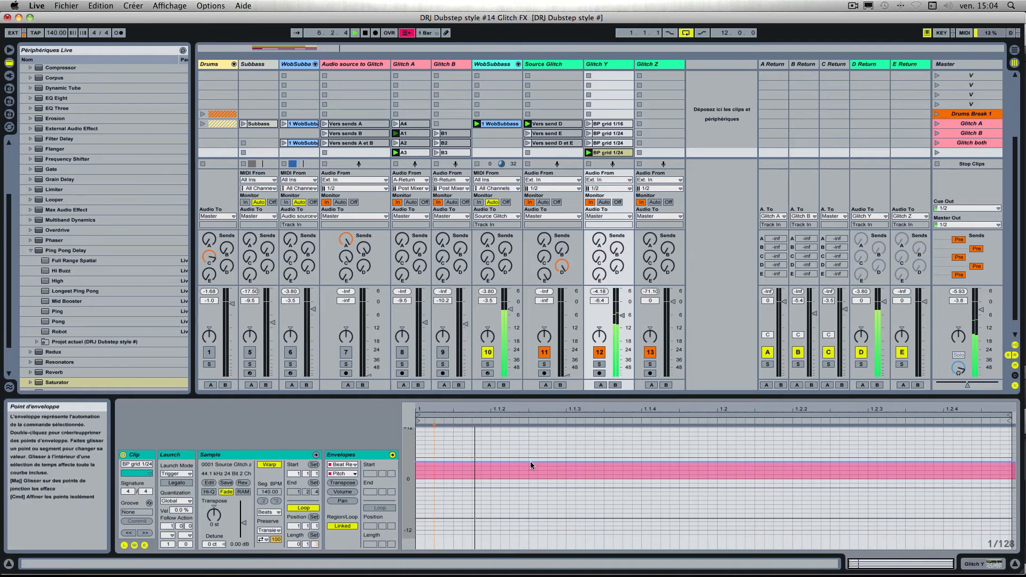
{"action": "key", "text": "space"}
Set the first follow action of all four Glitch Y clips to Other and launch the BP grid 1/16 clip
{"action": "double_click", "coordinate": [610, 64]}
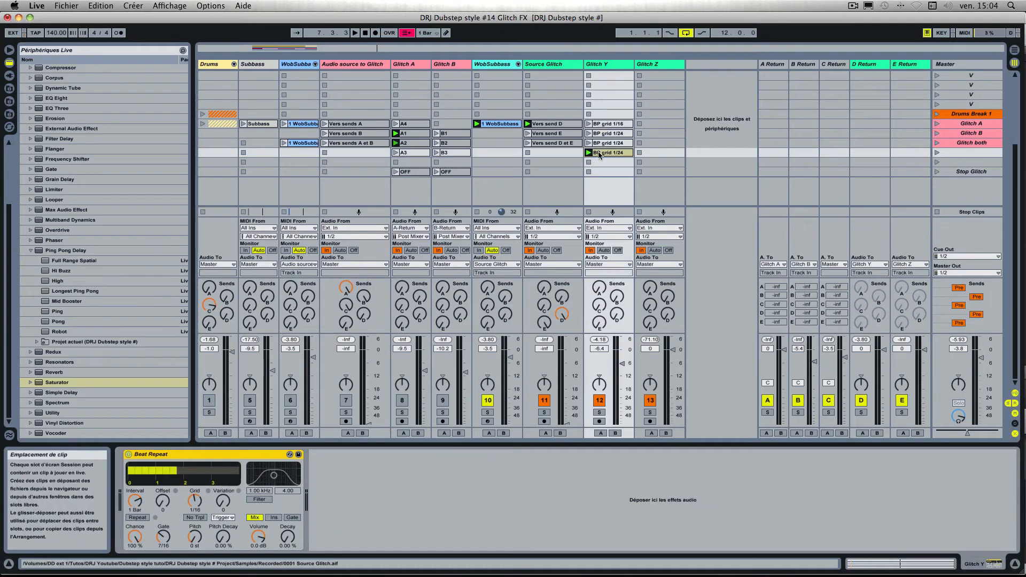
{"action": "left_click", "coordinate": [607, 125]}
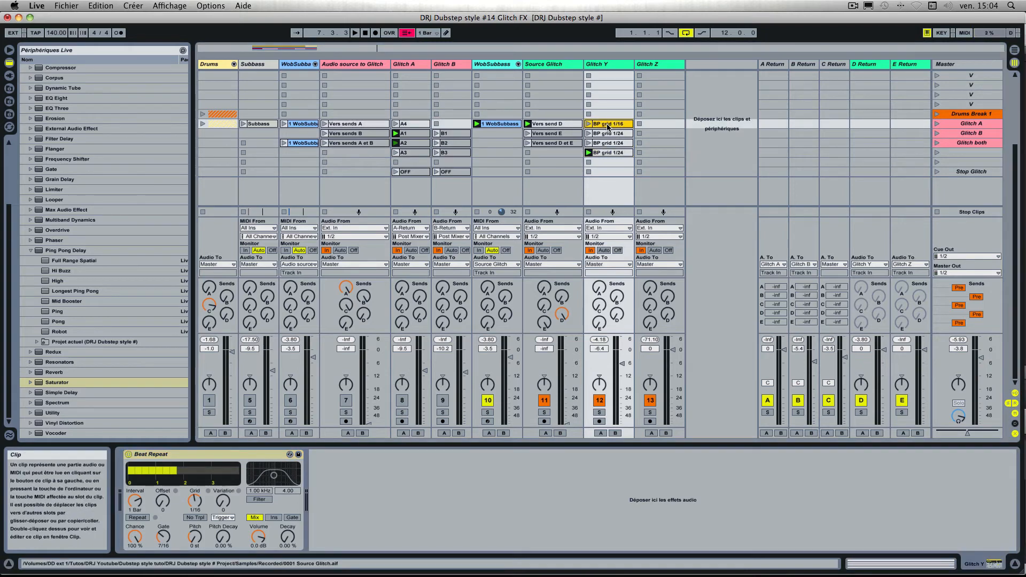
{"action": "double_click", "coordinate": [608, 124]}
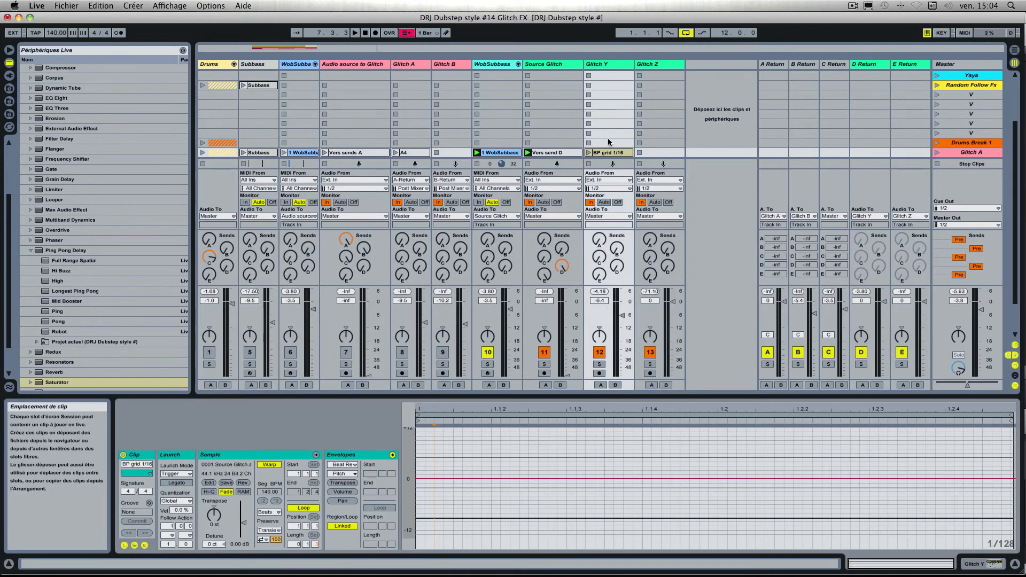
{"action": "scroll", "coordinate": [607, 134], "scroll_direction": "down", "scroll_amount": 1}
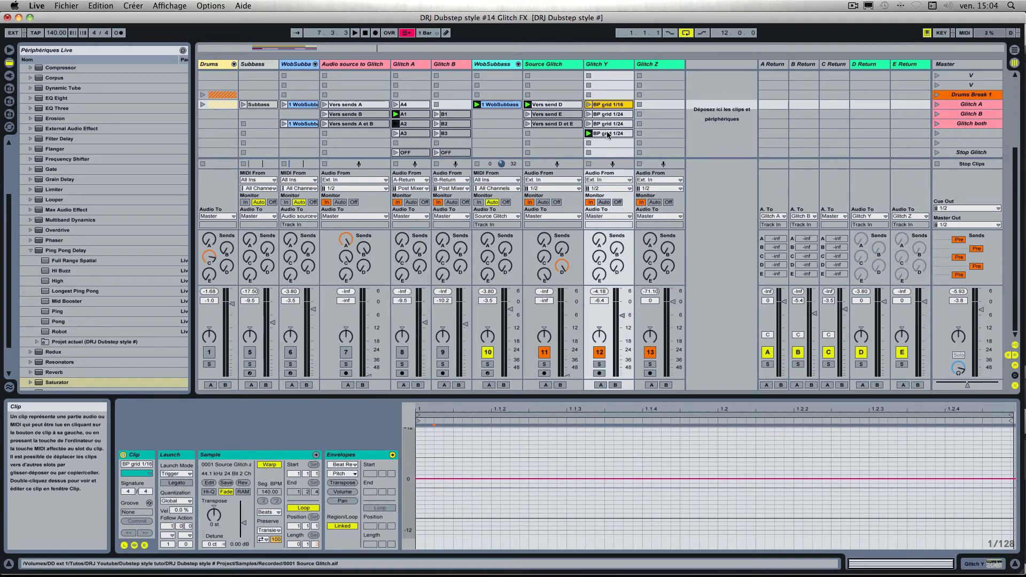
{"action": "left_click", "coordinate": [608, 133], "text": "shift"}
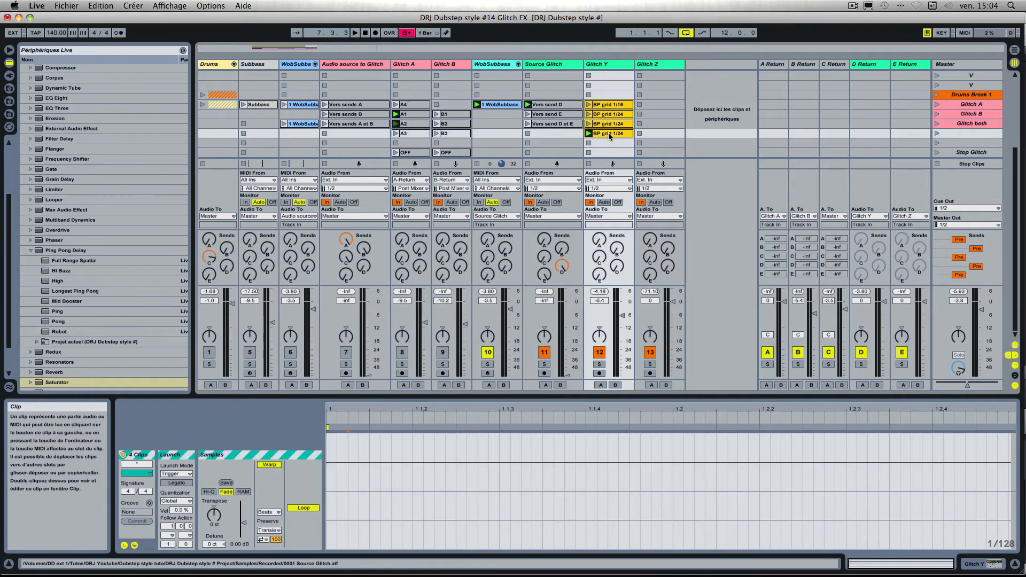
{"action": "left_click", "coordinate": [172, 533]}
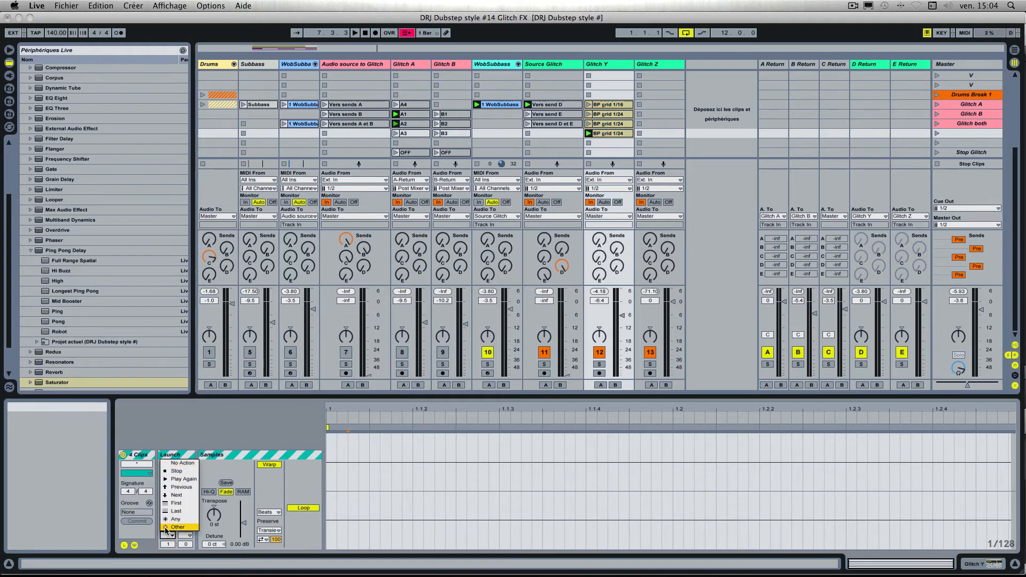
{"action": "left_click", "coordinate": [165, 528]}
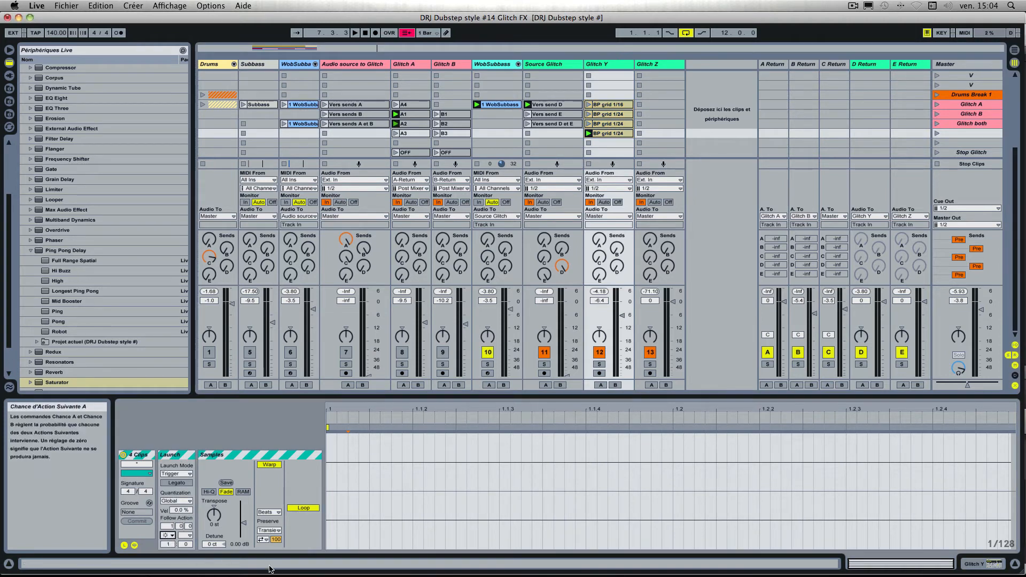
{"action": "left_click", "coordinate": [588, 104]}
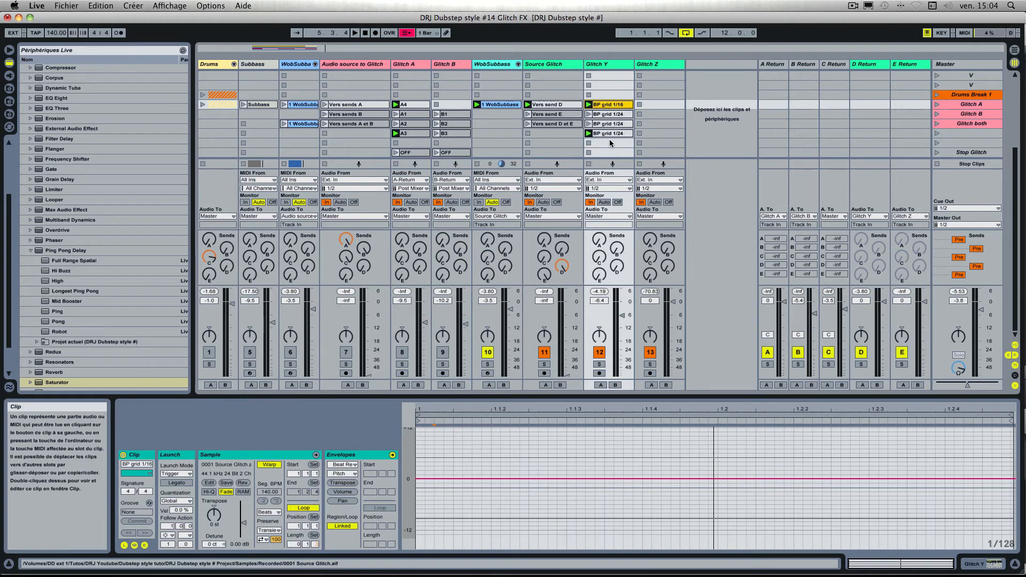
Set the follow action time of all four Glitch Y clips to 0.2.0 and launch the BP grid 1/16 clip
{"action": "left_click", "coordinate": [181, 526]}
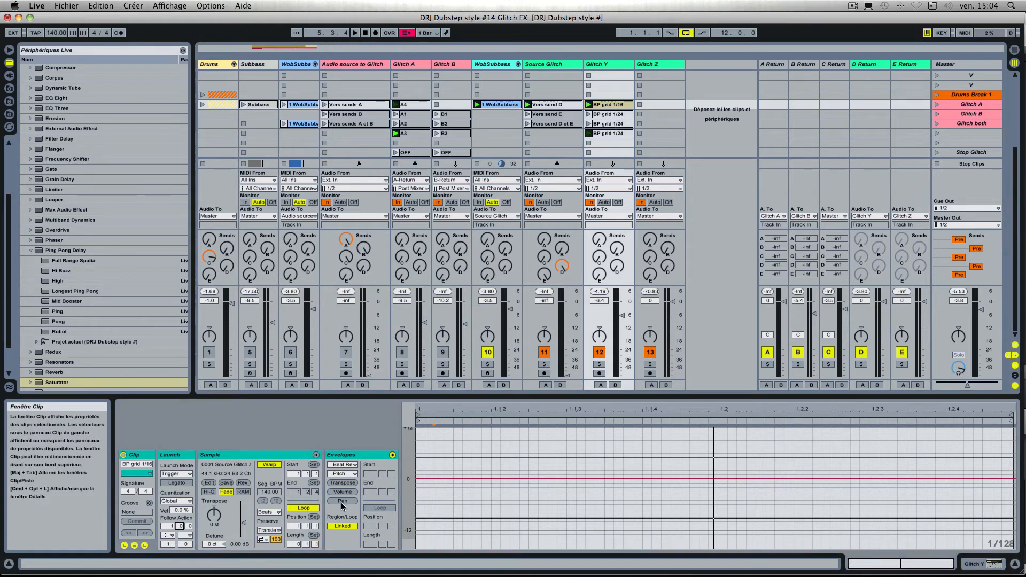
{"action": "left_click", "coordinate": [613, 105]}
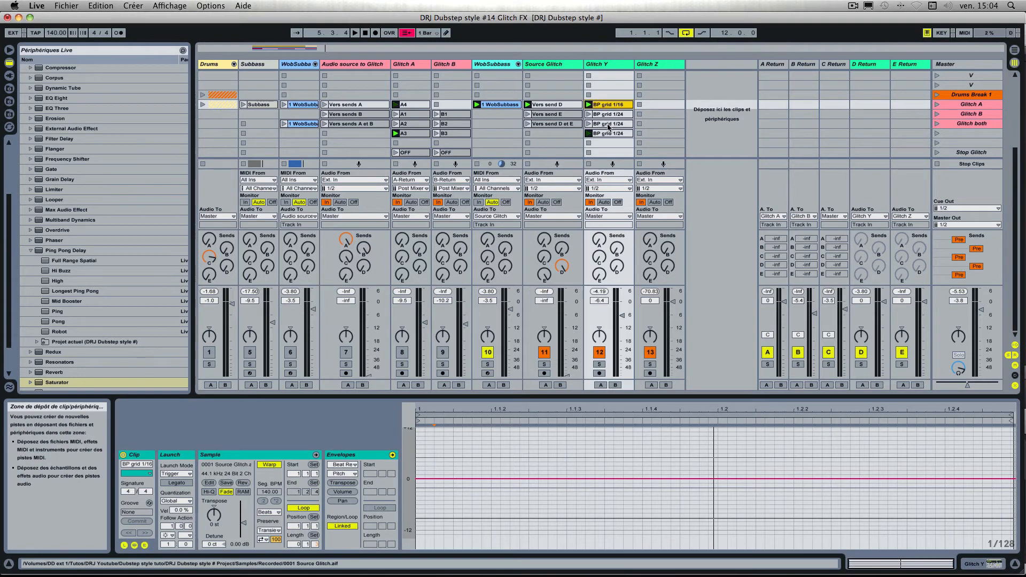
{"action": "left_click", "coordinate": [604, 134], "text": "shift"}
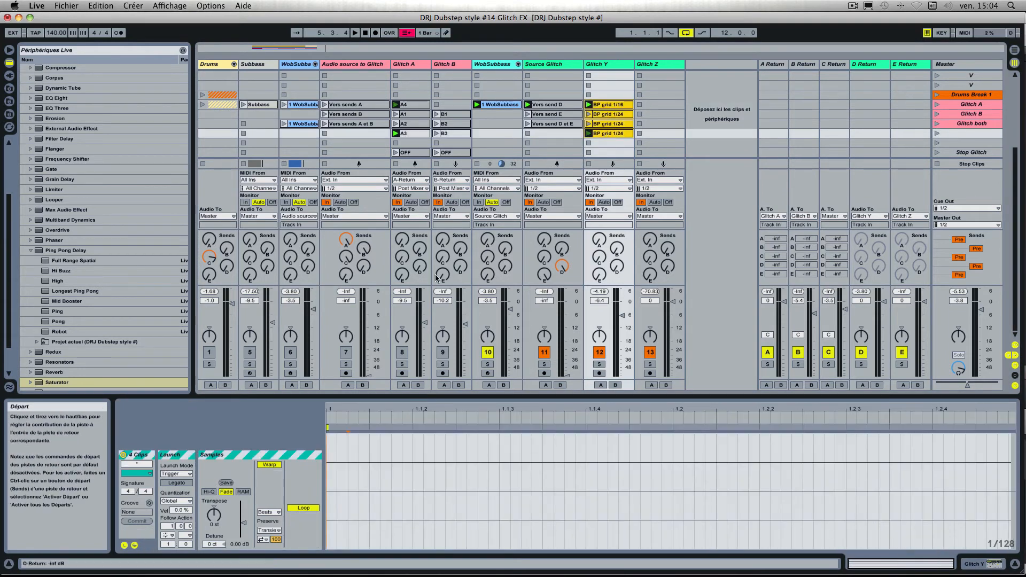
{"action": "left_click", "coordinate": [181, 526]}
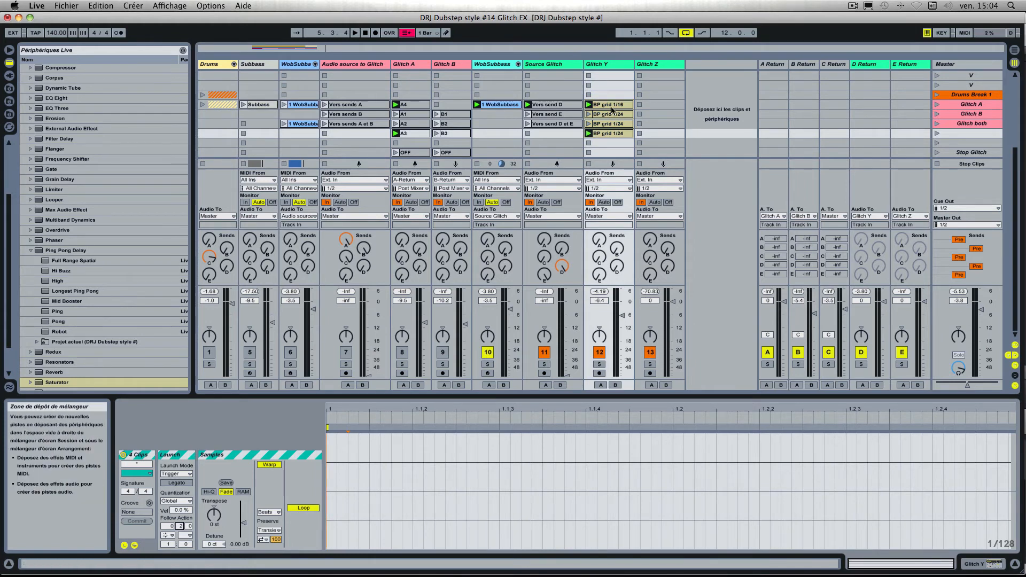
{"action": "left_click", "coordinate": [589, 105]}
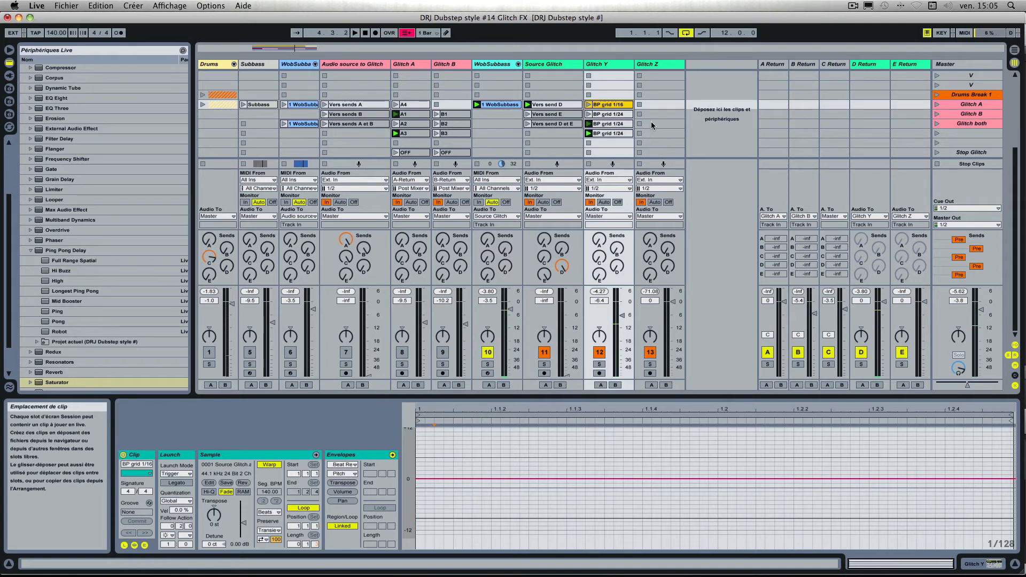
Copy the BP grid 1/16 clip to Glitch Z as SAT1 and duplicate it into the slot below as SAT2
{"action": "left_click", "coordinate": [653, 65]}
{"action": "left_click", "coordinate": [622, 108]}
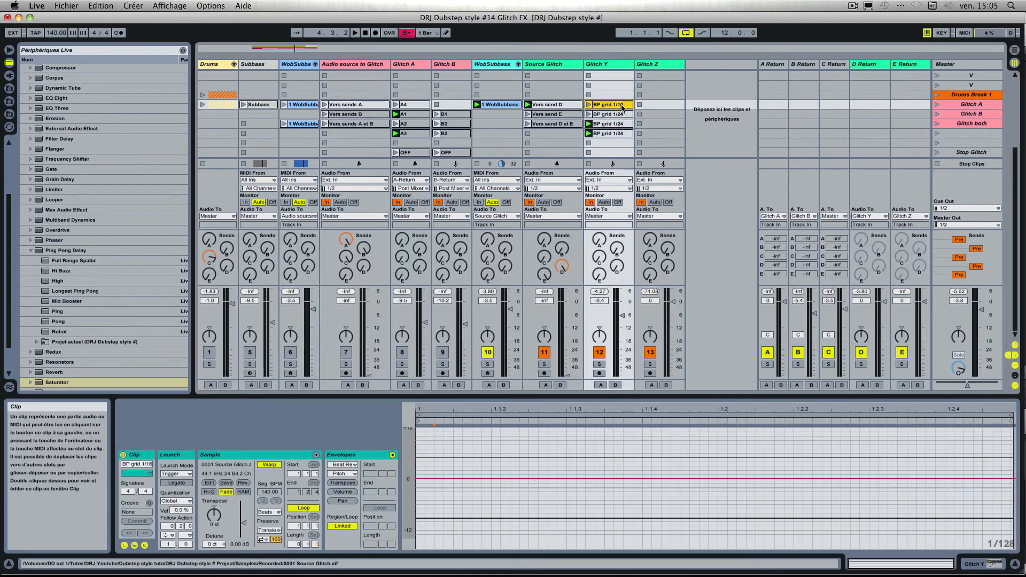
{"action": "left_click_drag", "start_coordinate": [622, 108], "coordinate": [660, 106]}
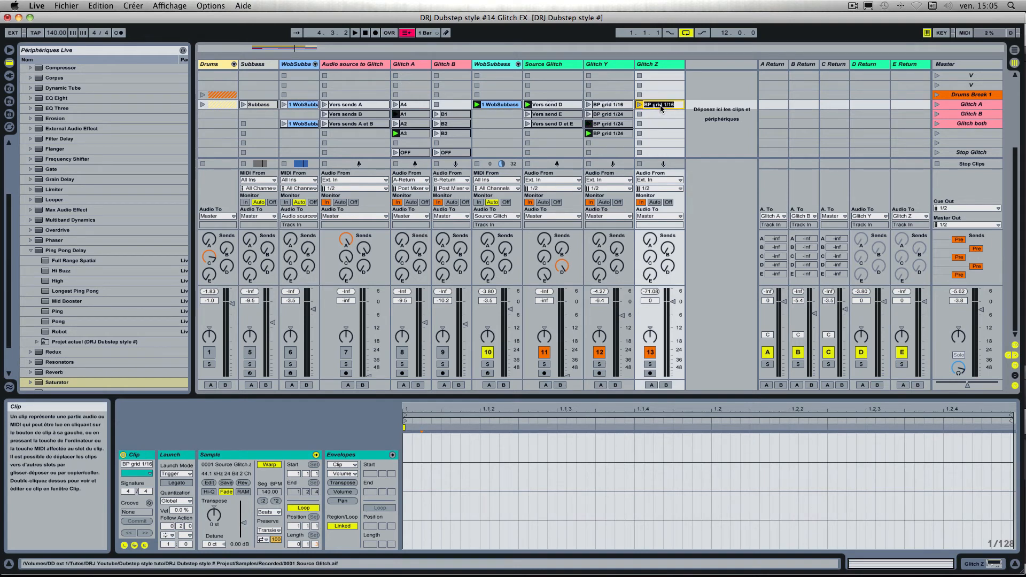
{"action": "type", "text": "SAT1"}
{"action": "key", "text": "Return"}
{"action": "left_click_drag", "start_coordinate": [662, 105], "coordinate": [661, 115]}
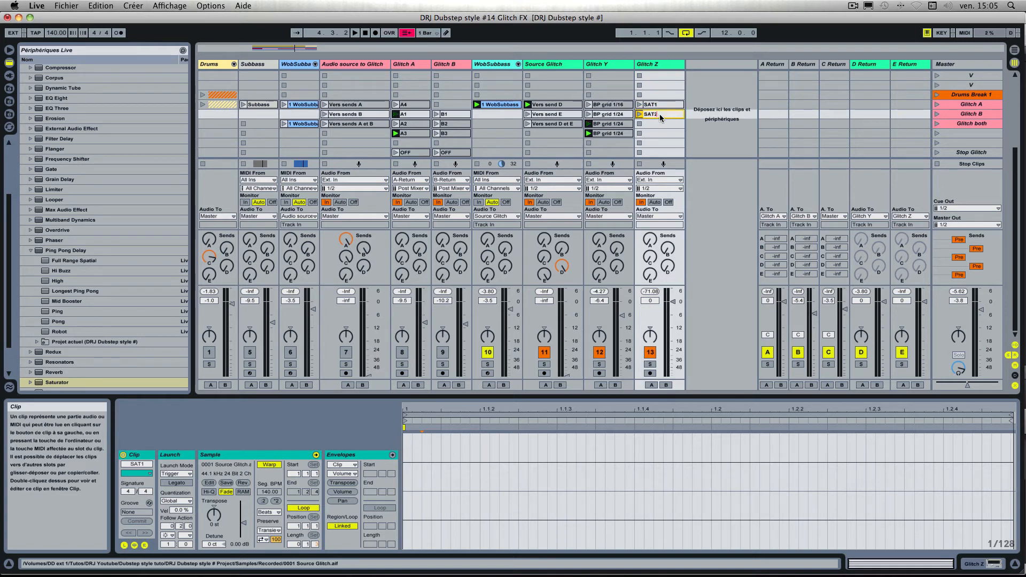
{"action": "left_click", "coordinate": [661, 122]}
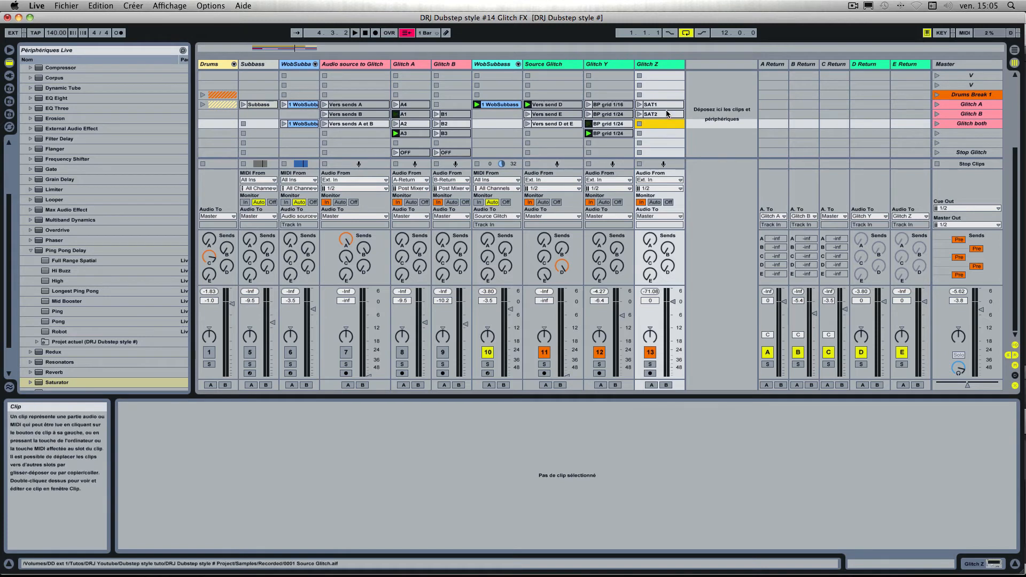
Show the Saturator Frequency envelope of the SAT1 clip and raise it slightly above the centre across the whole clip
{"action": "left_click", "coordinate": [660, 105]}
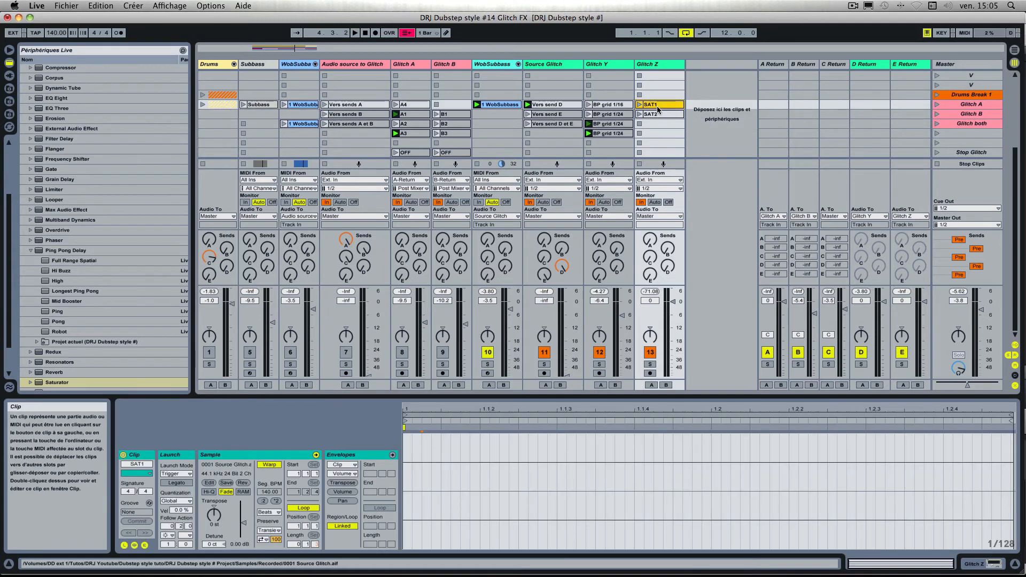
{"action": "double_click", "coordinate": [664, 105]}
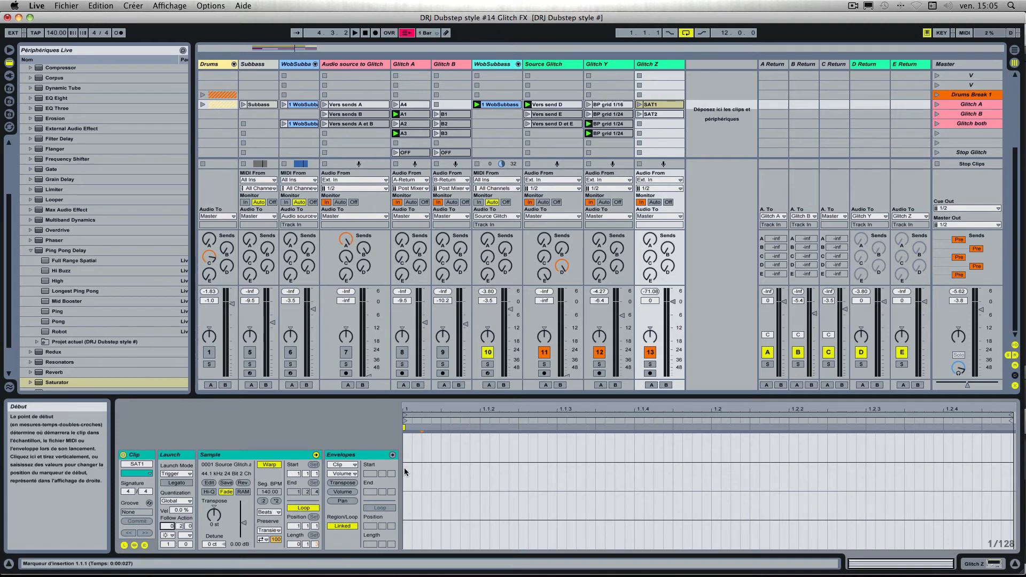
{"action": "left_click", "coordinate": [656, 65]}
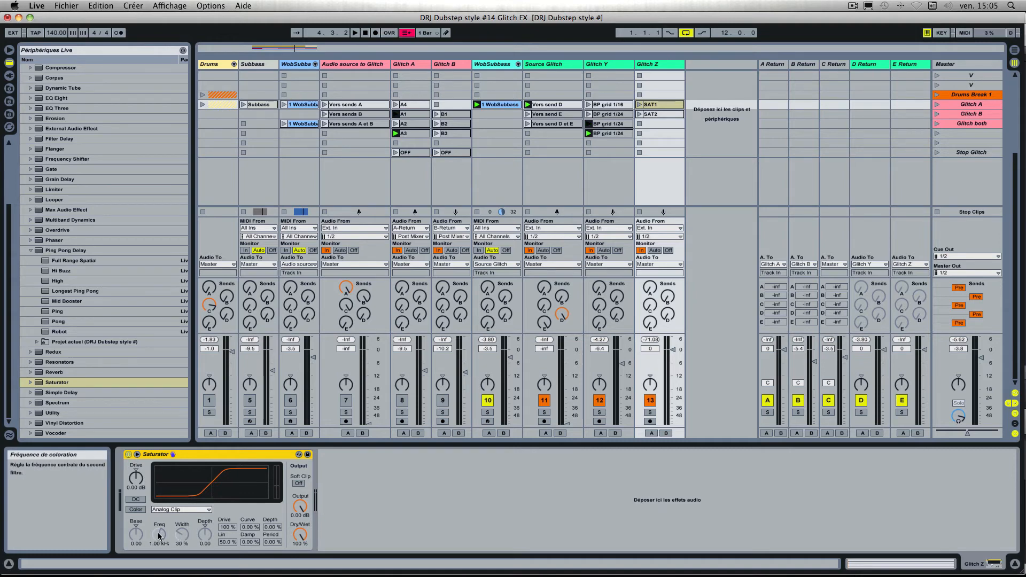
{"action": "scroll", "coordinate": [664, 105], "scroll_direction": "up", "scroll_amount": 5}
{"action": "left_click", "coordinate": [664, 104]}
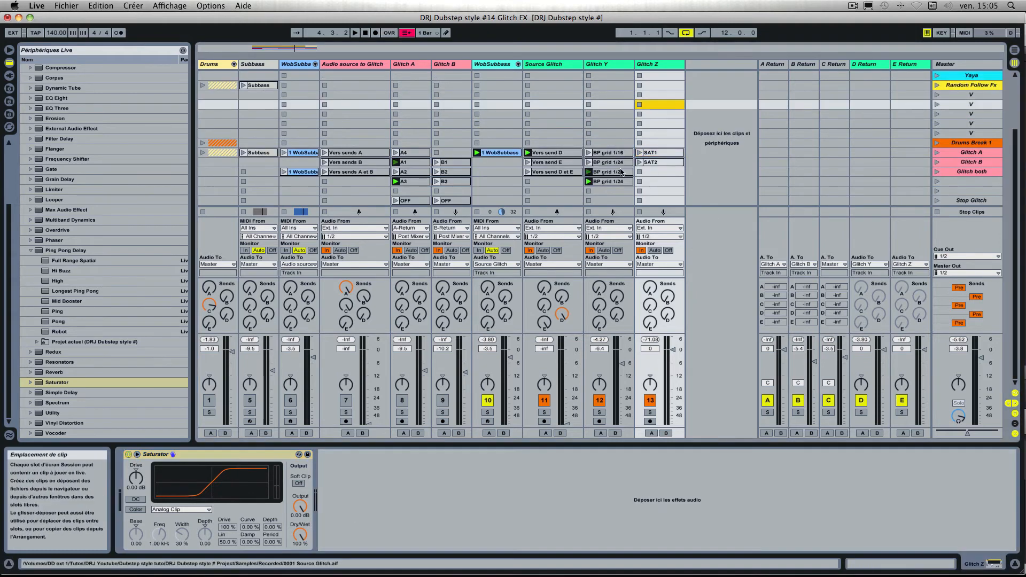
{"action": "double_click", "coordinate": [657, 153]}
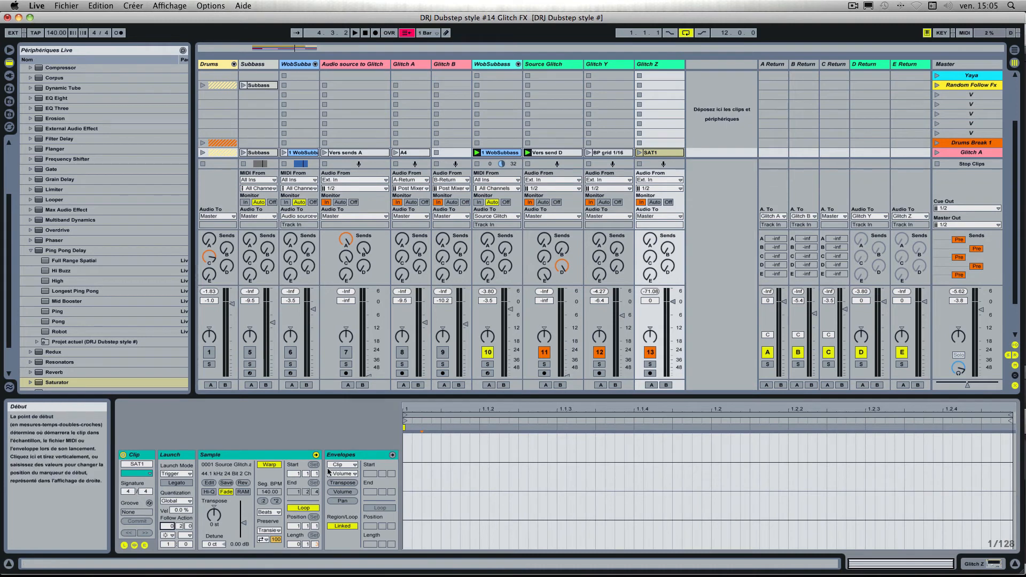
{"action": "left_click", "coordinate": [344, 465]}
{"action": "left_click", "coordinate": [347, 482]}
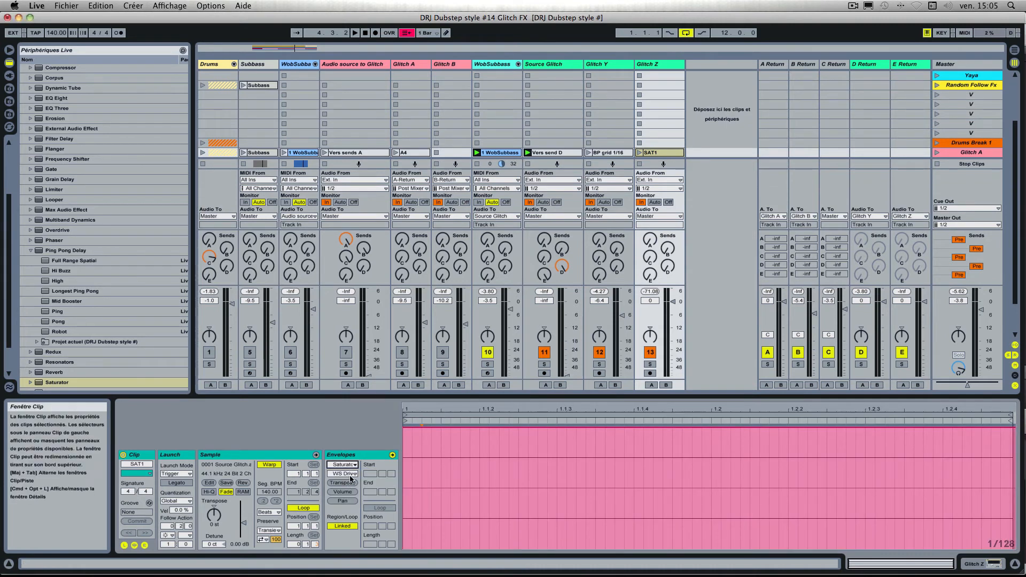
{"action": "left_click", "coordinate": [350, 478]}
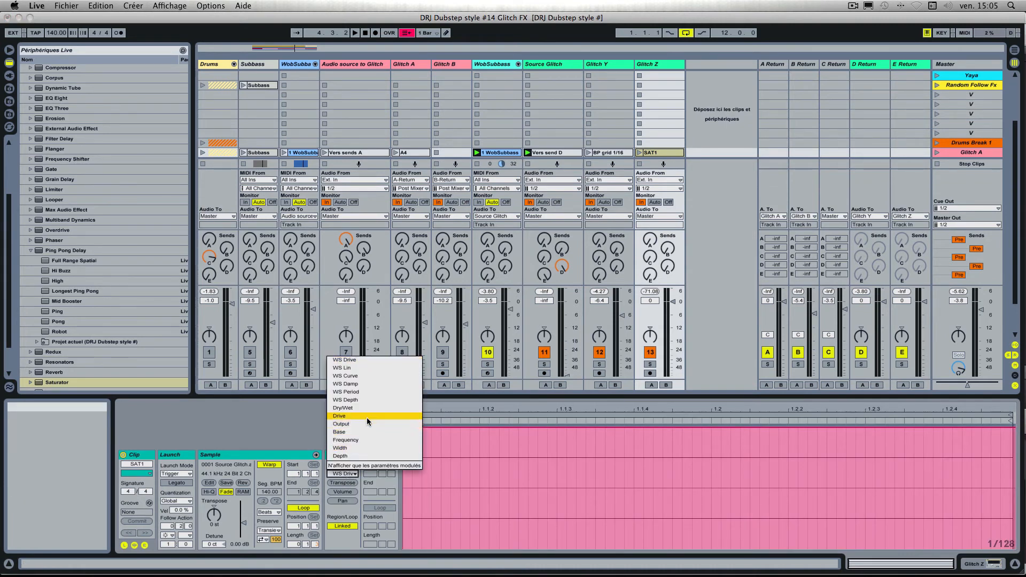
{"action": "left_click", "coordinate": [363, 438]}
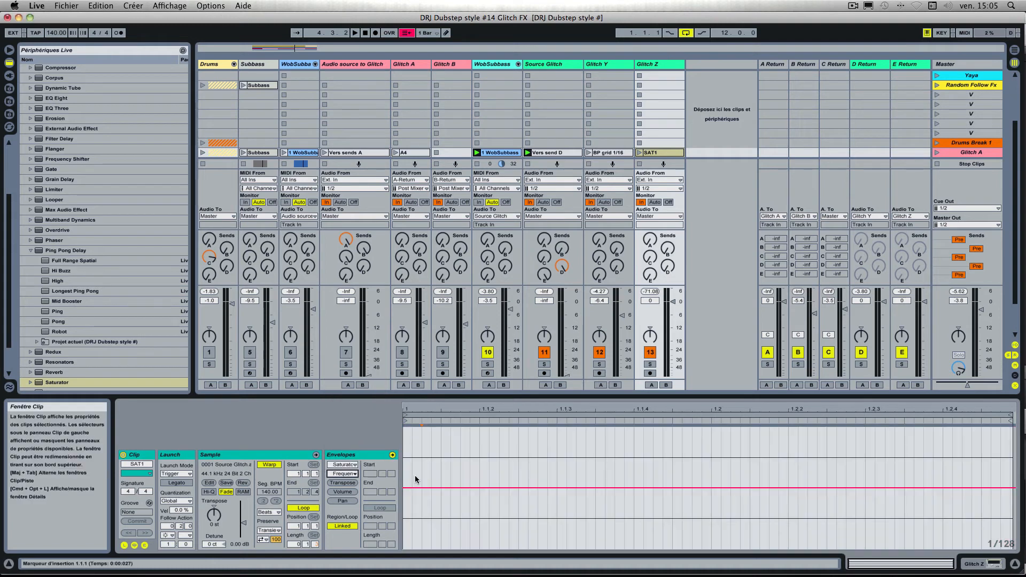
{"action": "left_click_drag", "start_coordinate": [442, 486], "coordinate": [444, 478]}
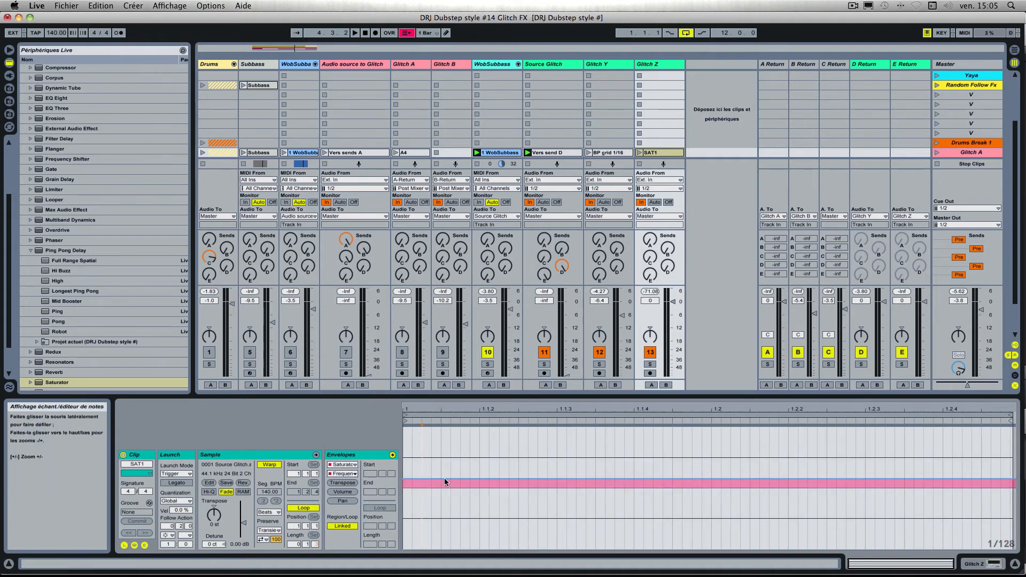
Move SAT1 and SAT2 down one slot to the Glitch B and Glitch both scenes, then launch Vers send E and SAT1
{"action": "scroll", "coordinate": [595, 106], "scroll_direction": "down", "scroll_amount": 4}
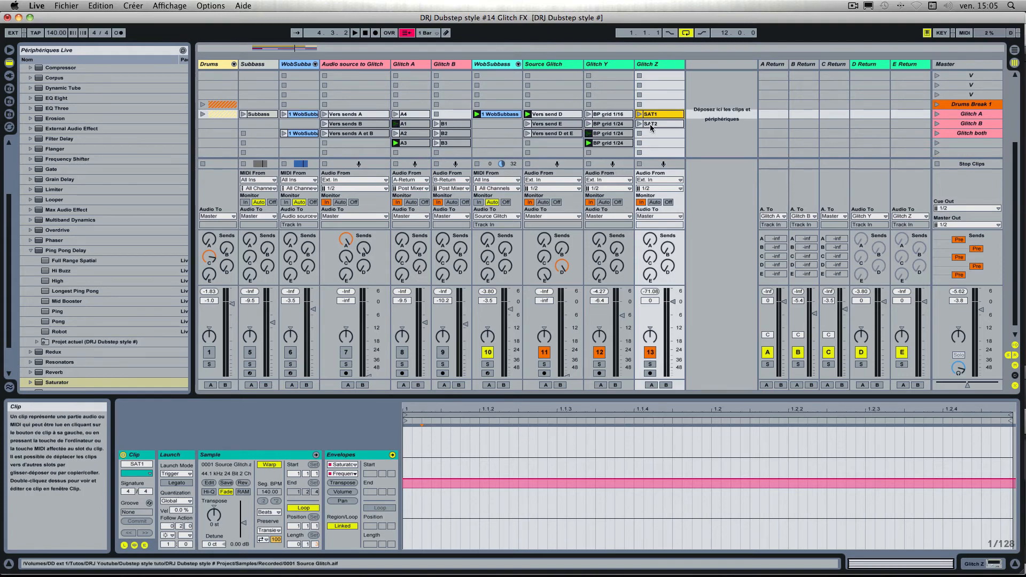
{"action": "left_click_drag", "start_coordinate": [650, 124], "coordinate": [653, 126]}
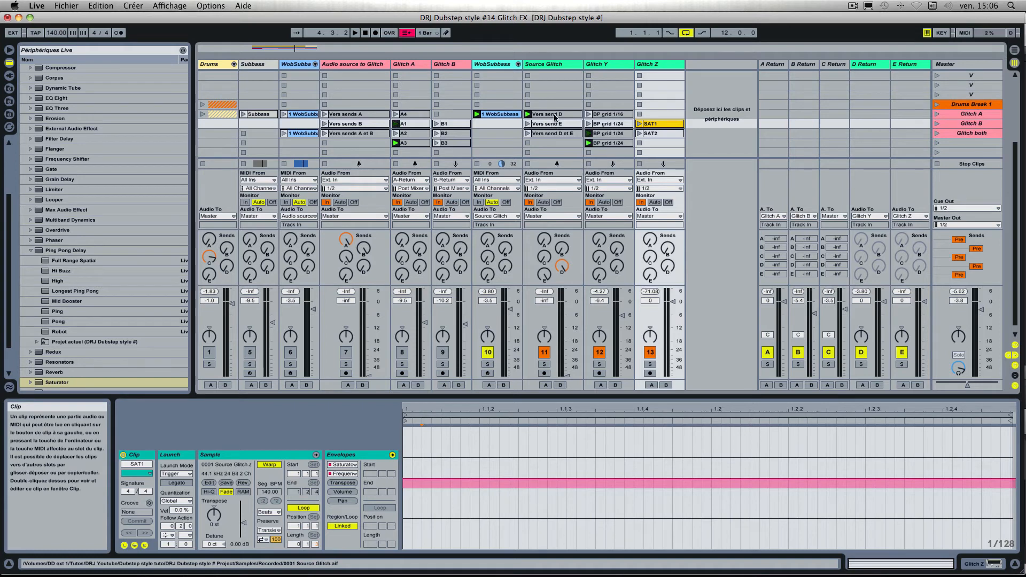
{"action": "left_click", "coordinate": [527, 124]}
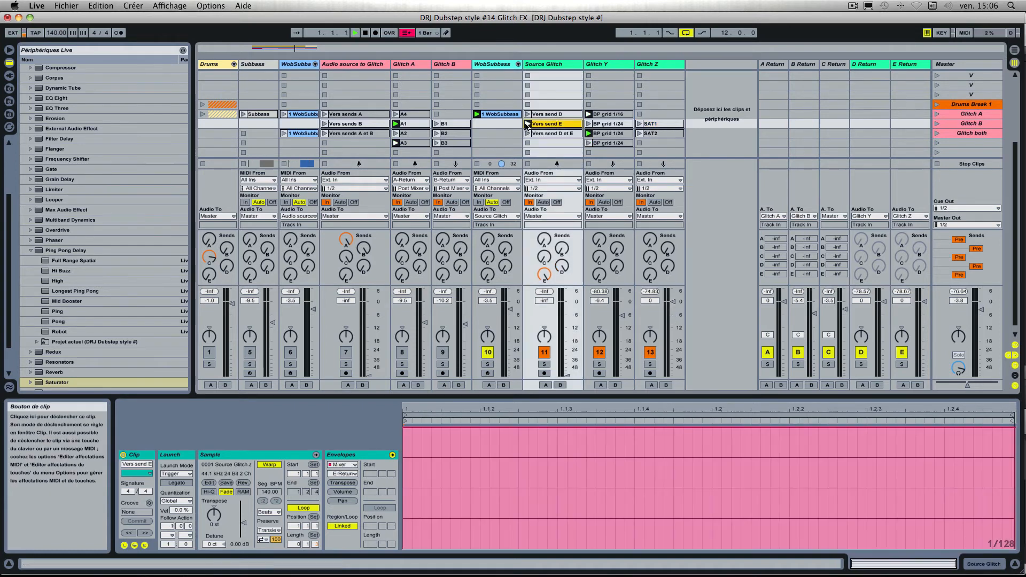
{"action": "left_click", "coordinate": [639, 124]}
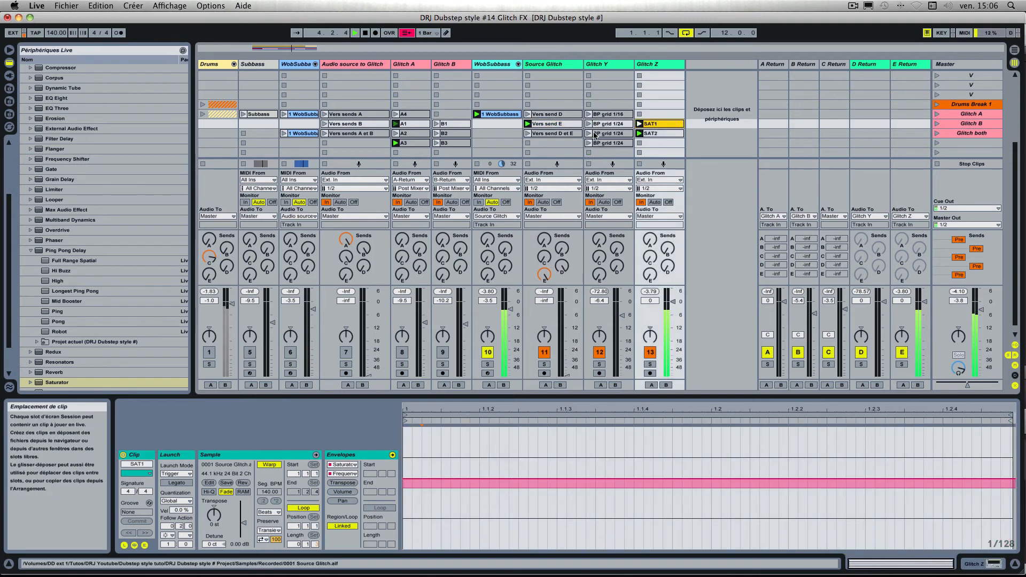
Lower the Saturator Frequency envelope of the SAT2 clip below the centre line across the whole clip
{"action": "left_click", "coordinate": [656, 133]}
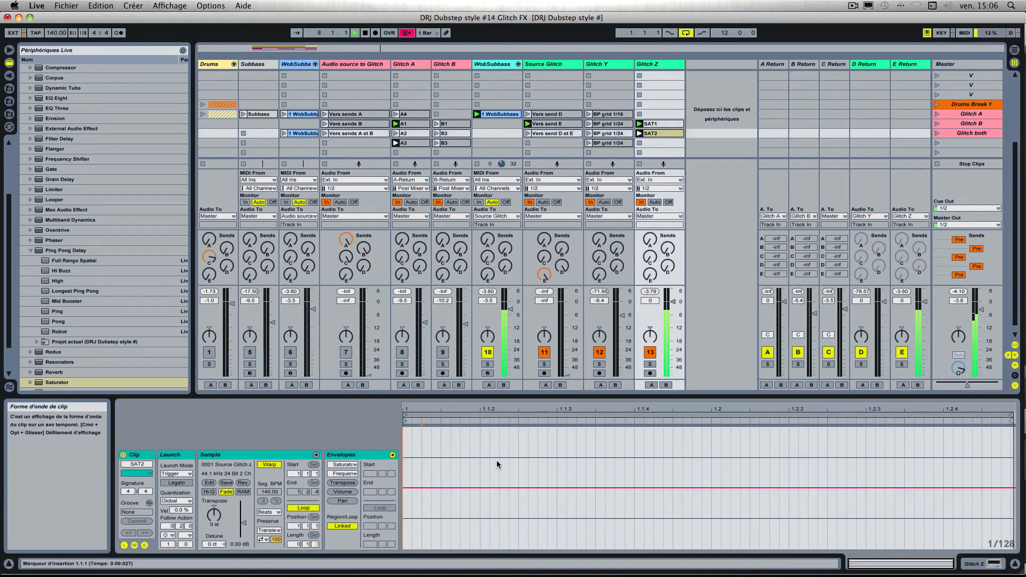
{"action": "left_click", "coordinate": [656, 133]}
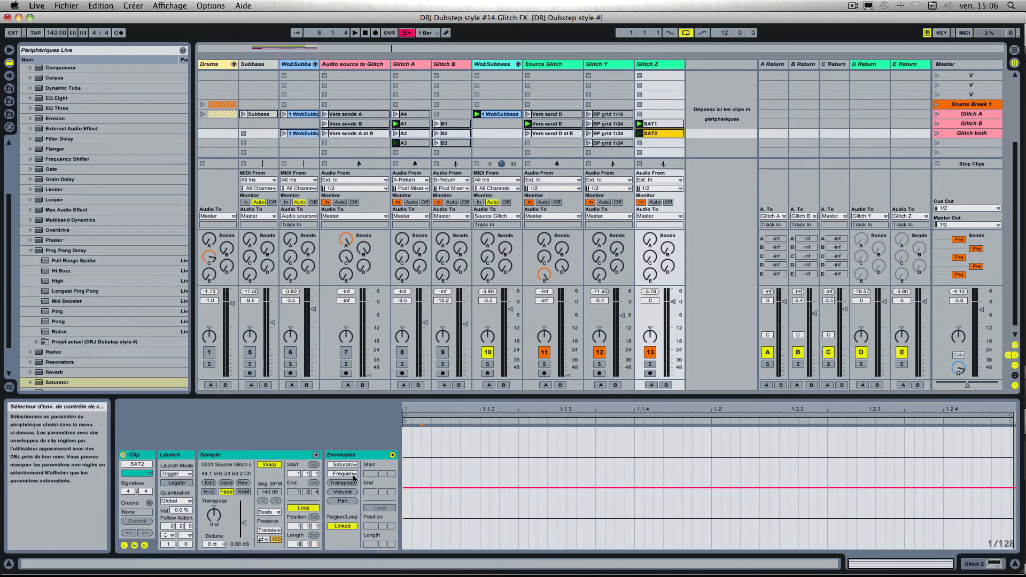
{"action": "left_click", "coordinate": [414, 488]}
{"action": "left_click_drag", "start_coordinate": [414, 489], "coordinate": [414, 509]}
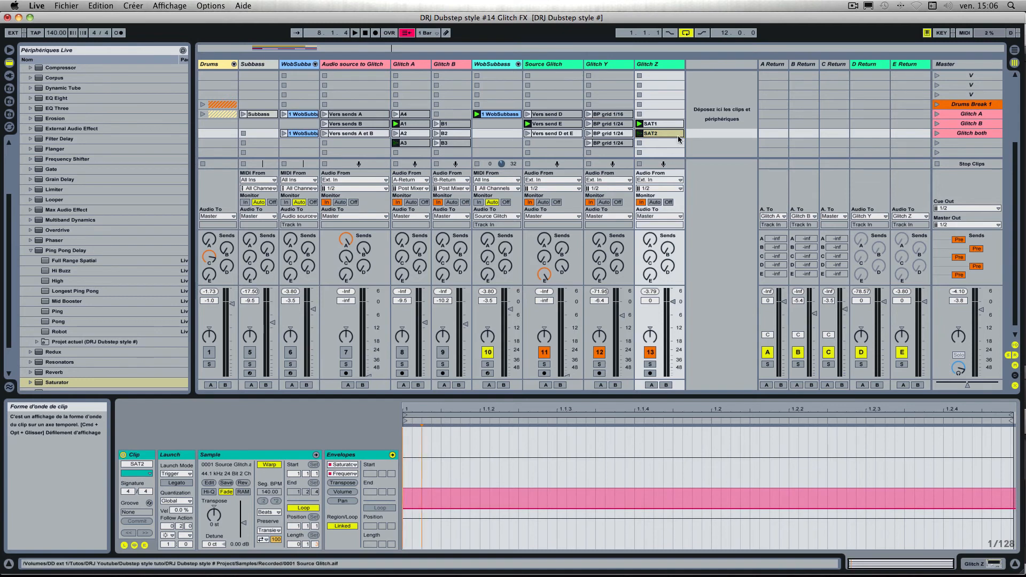
Set Follow Action A of the SAT1 and SAT2 clips on Glitch Z to No Action
{"action": "left_click", "coordinate": [638, 124]}
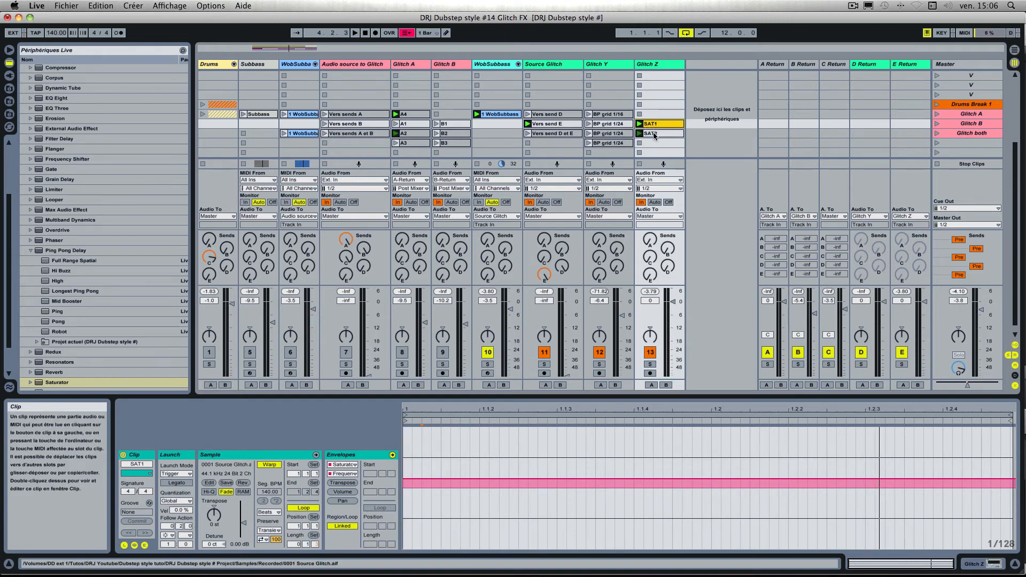
{"action": "left_click", "coordinate": [648, 133], "text": "shift"}
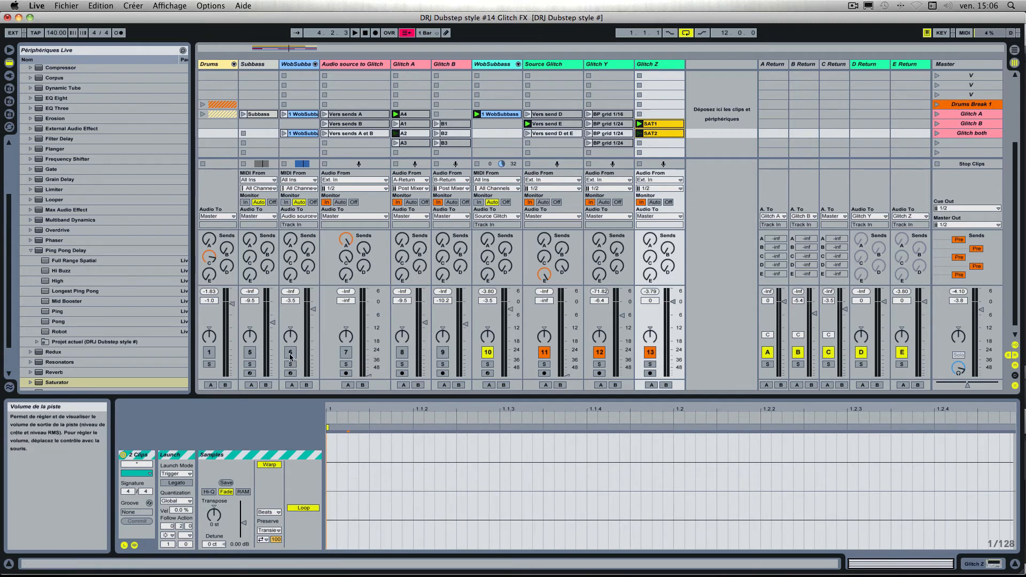
{"action": "left_click", "coordinate": [171, 535]}
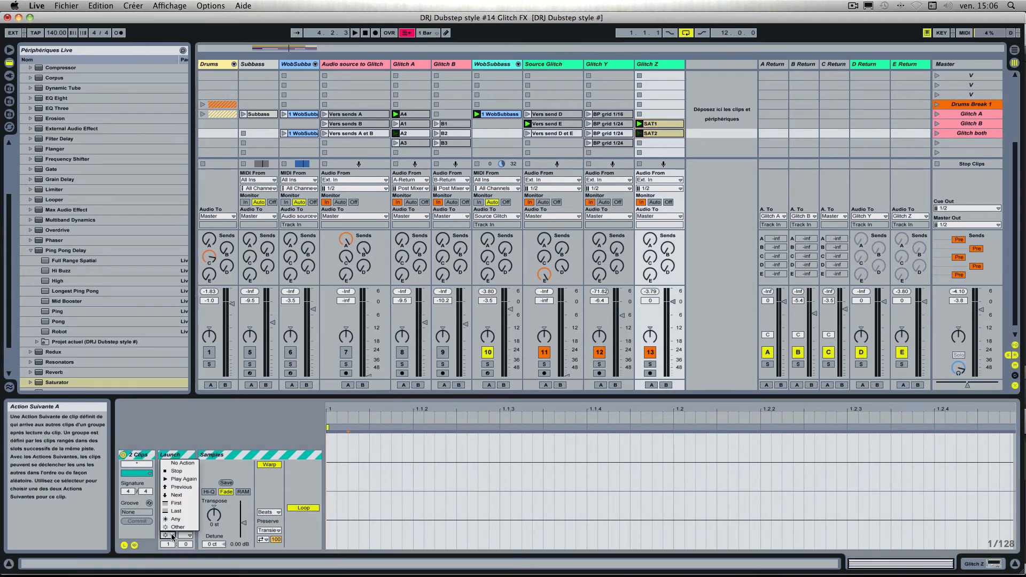
{"action": "left_click", "coordinate": [182, 463]}
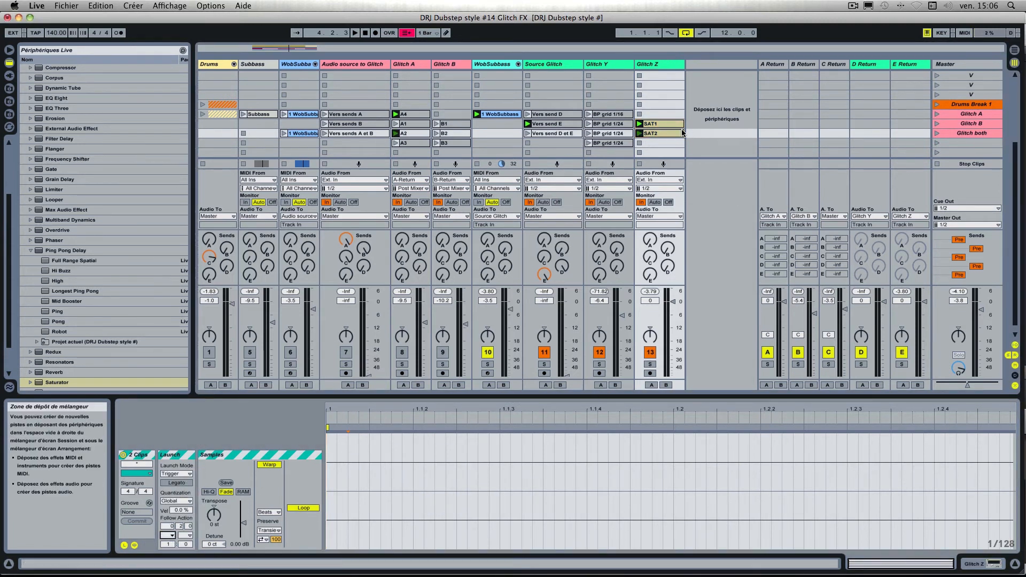
Launch SAT1 and lower its Saturator Frequency envelope below the centre line across the whole clip
{"action": "left_click", "coordinate": [658, 124]}
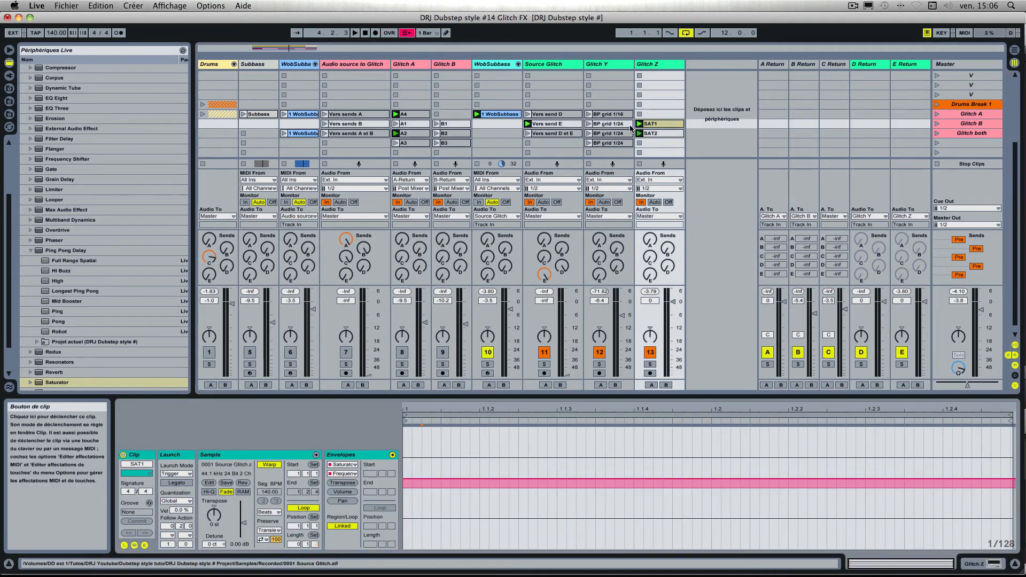
{"action": "left_click", "coordinate": [640, 124]}
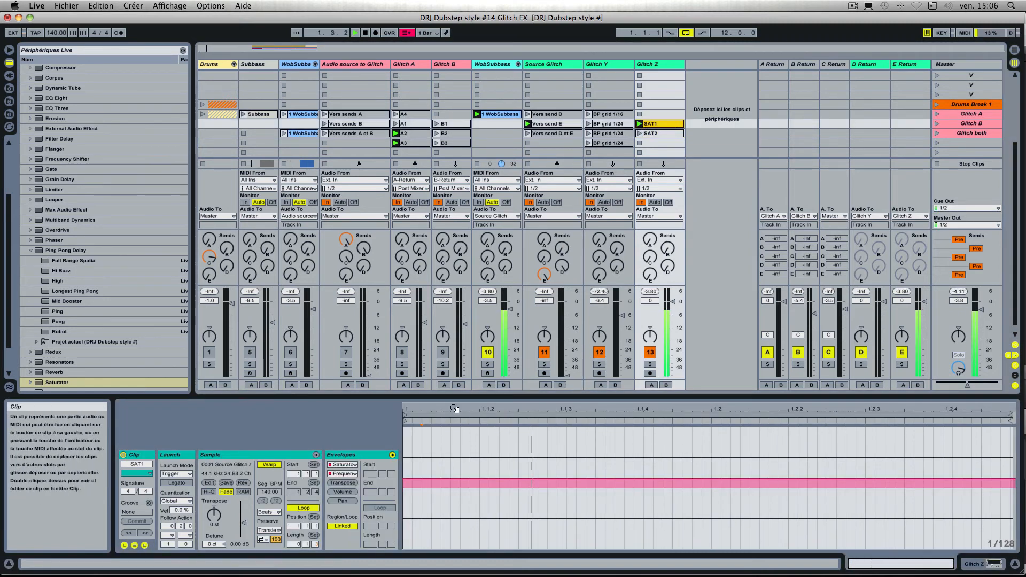
{"action": "left_click_drag", "start_coordinate": [499, 479], "coordinate": [499, 513]}
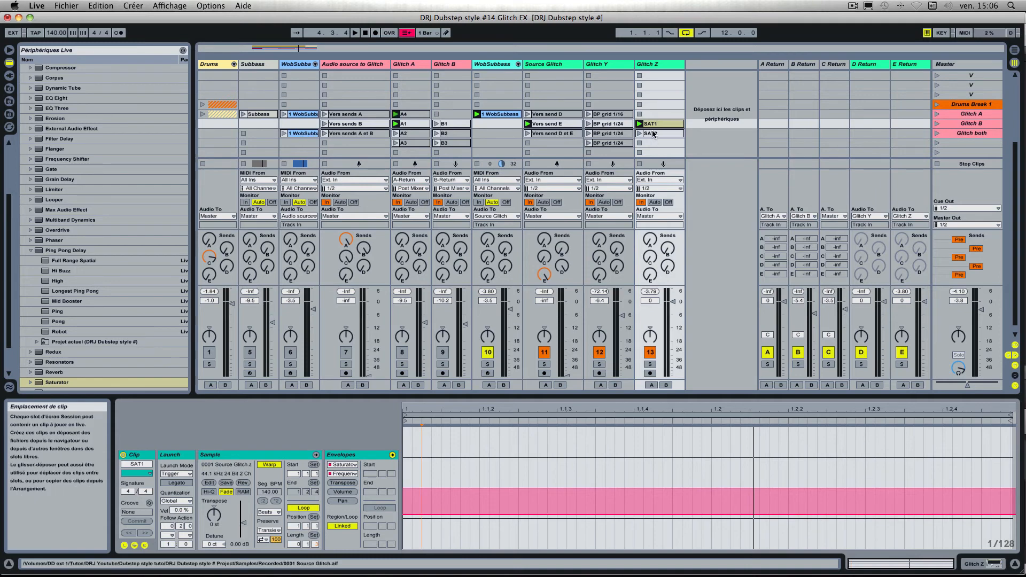
Raise the Drive of Glitch Z's Saturator to 16.6 dB during playback and launch SAT2
{"action": "left_click", "coordinate": [663, 64]}
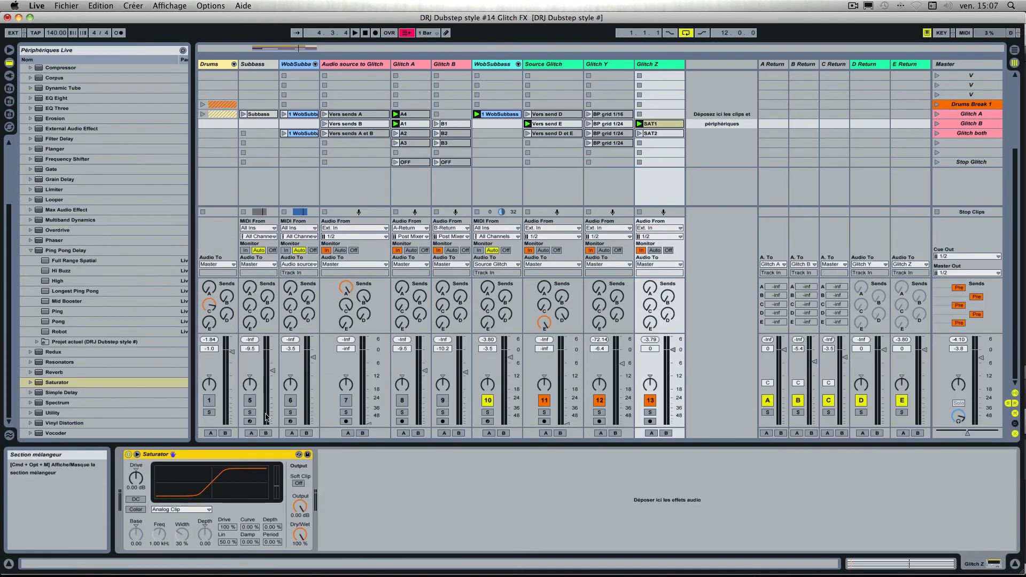
{"action": "left_click", "coordinate": [135, 477]}
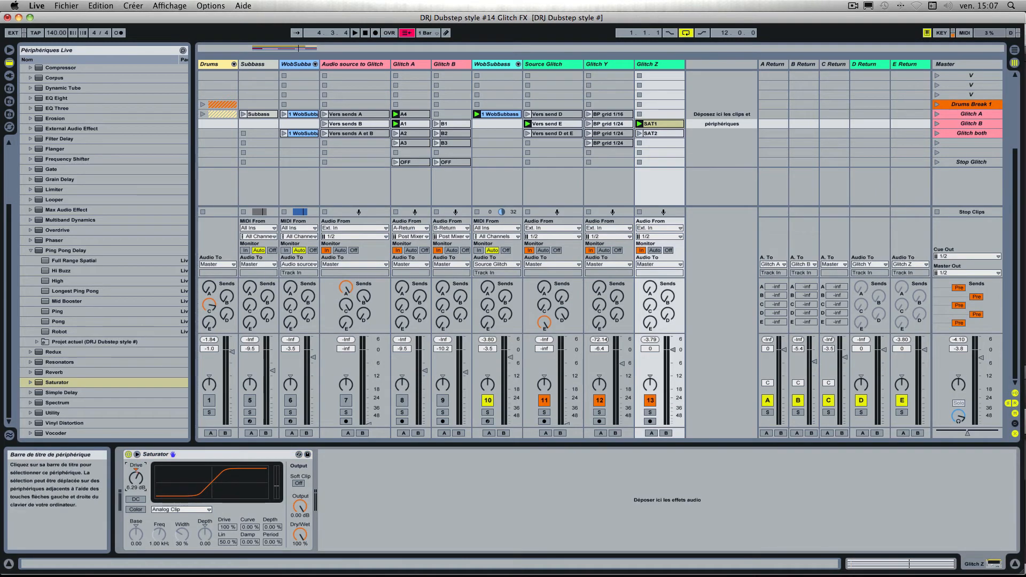
{"action": "key", "text": "space"}
{"action": "left_click_drag", "start_coordinate": [136, 477], "coordinate": [136, 449]}
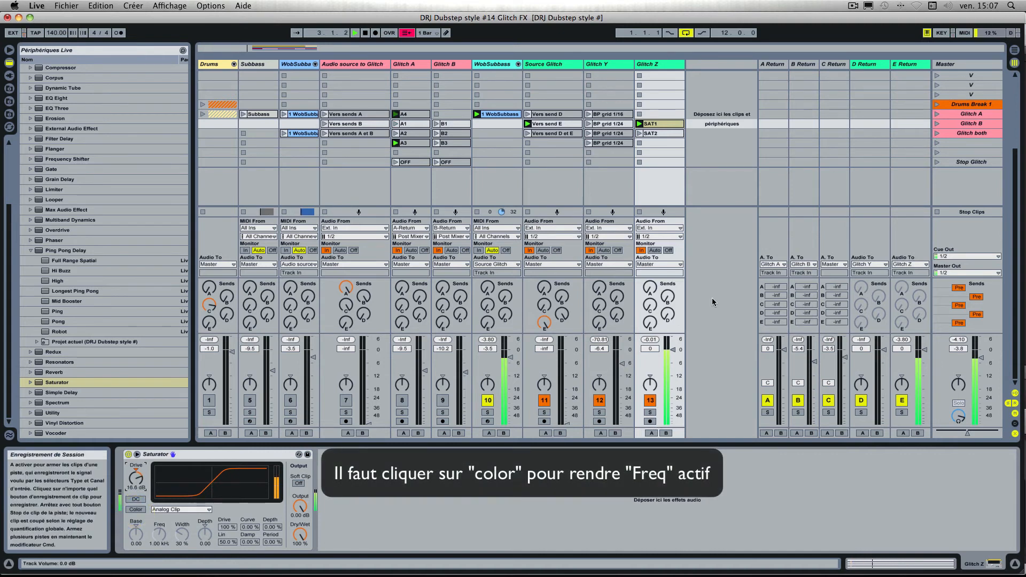
{"action": "left_click", "coordinate": [638, 134]}
{"action": "scroll", "coordinate": [638, 135], "scroll_direction": "up", "scroll_amount": 3}
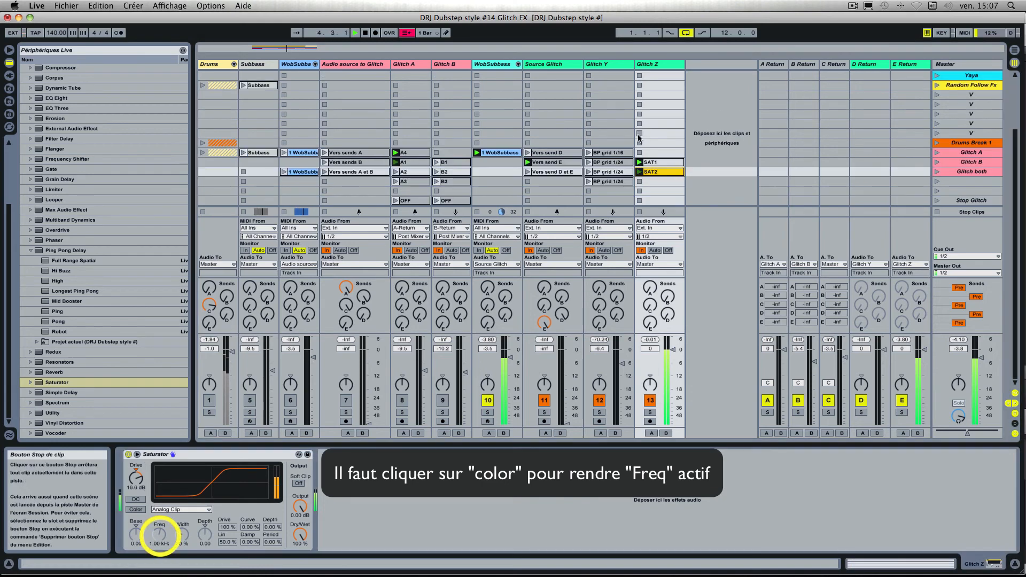
Raise the Saturator Drive envelope of SAT2 well above the centre and lower that of SAT1 to about -6.8%
{"action": "double_click", "coordinate": [656, 172]}
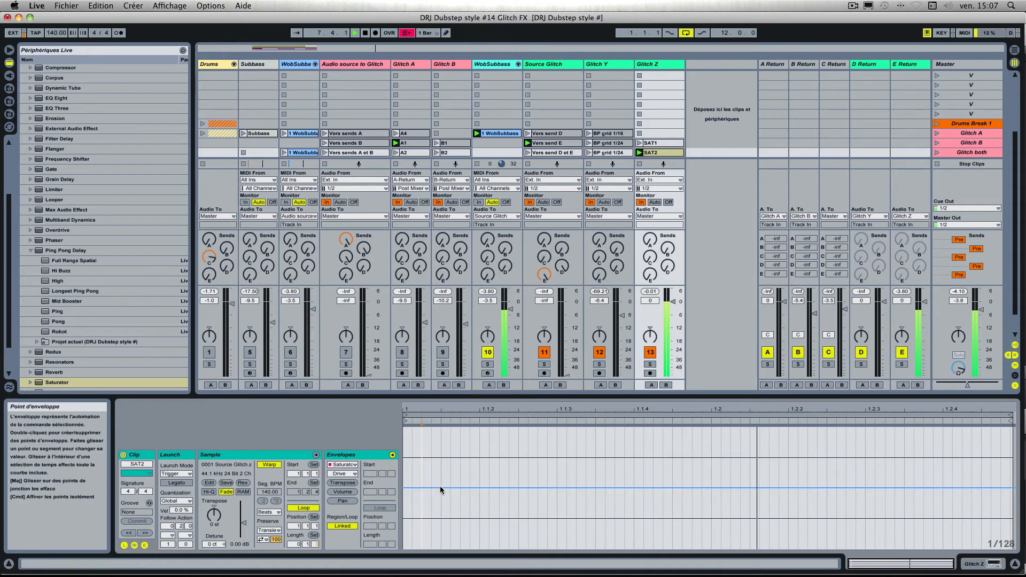
{"action": "left_click_drag", "start_coordinate": [442, 488], "coordinate": [442, 464]}
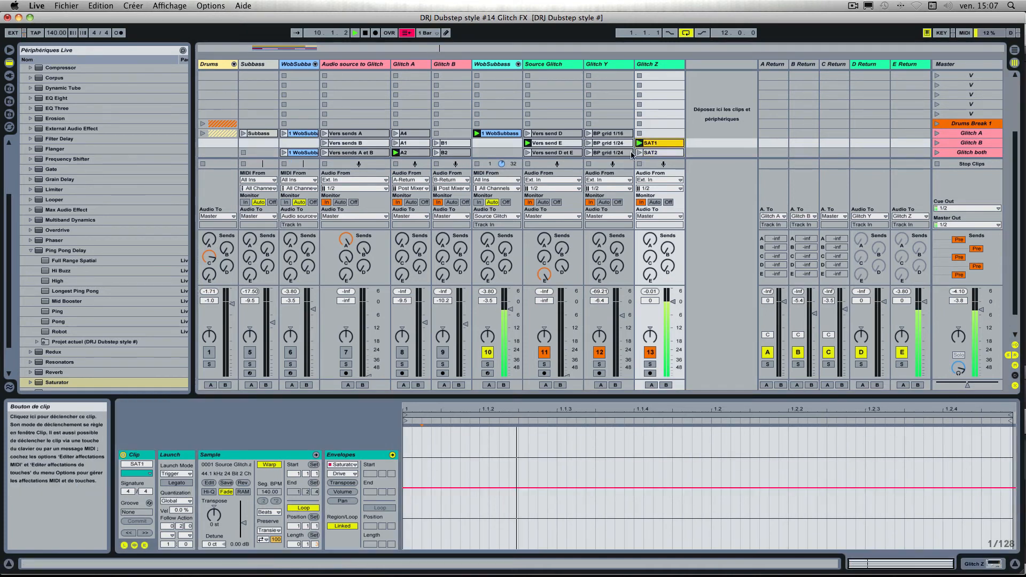
{"action": "mouse_move", "coordinate": [484, 488]}
{"action": "left_mouse_down"}
{"action": "mouse_move", "coordinate": [484, 509]}
{"action": "mouse_move", "coordinate": [484, 492]}
{"action": "left_mouse_up"}
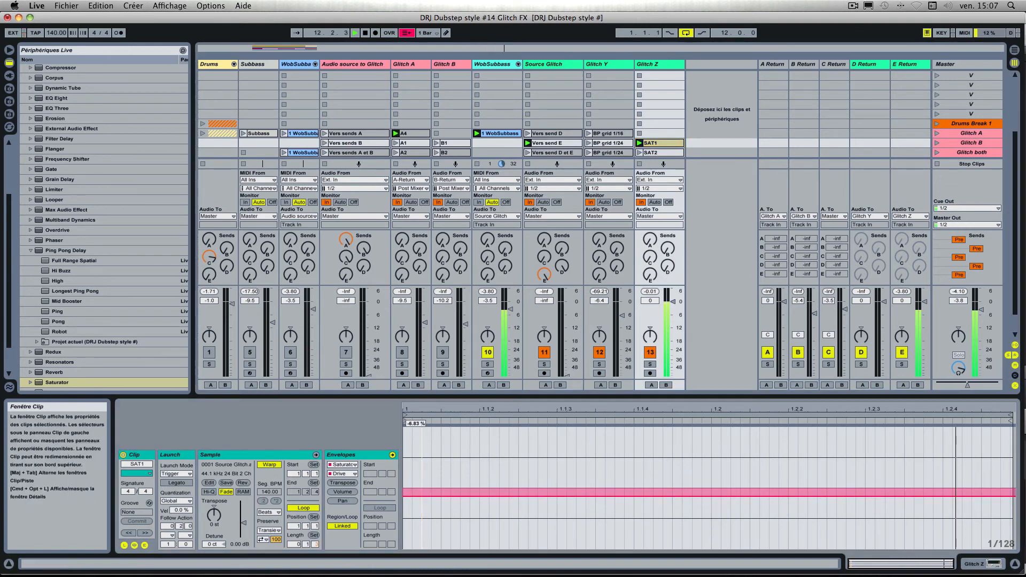
Review the Drive envelopes of SAT1 and SAT2, and launch both clips in turn with Glitch Z's Saturator in view
{"action": "left_click", "coordinate": [660, 144]}
{"action": "double_click", "coordinate": [659, 145]}
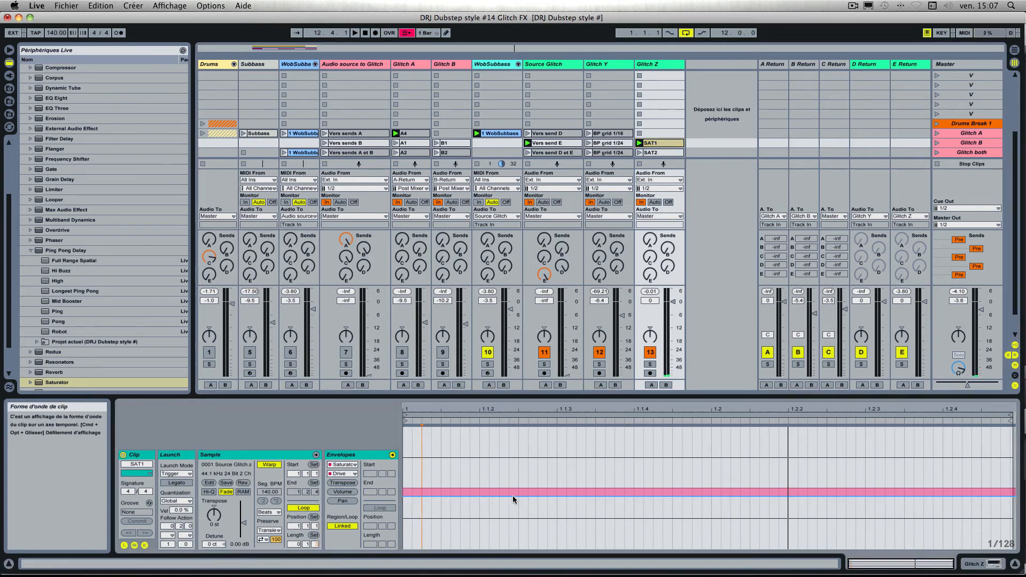
{"action": "left_click", "coordinate": [657, 154]}
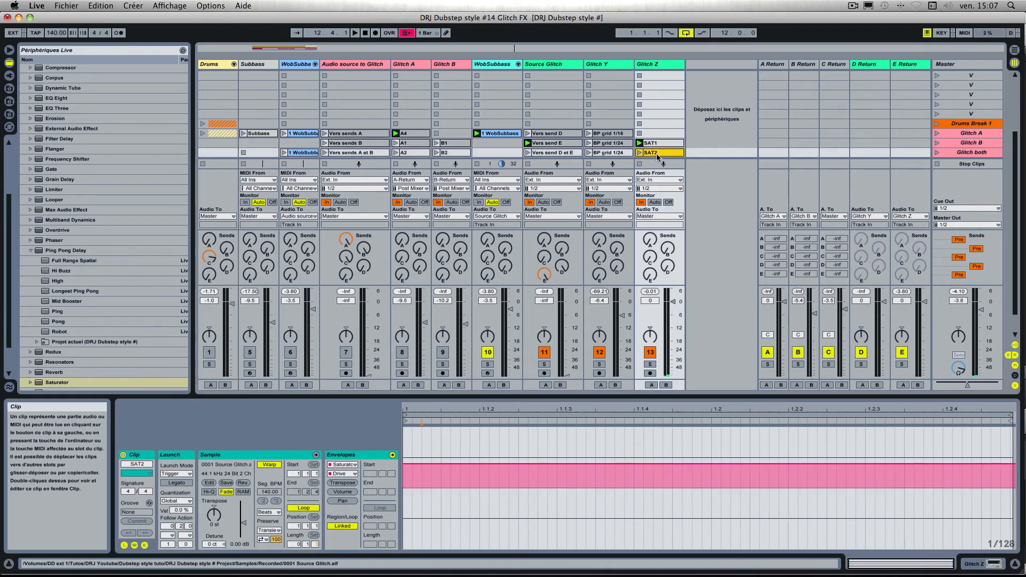
{"action": "left_click", "coordinate": [661, 62]}
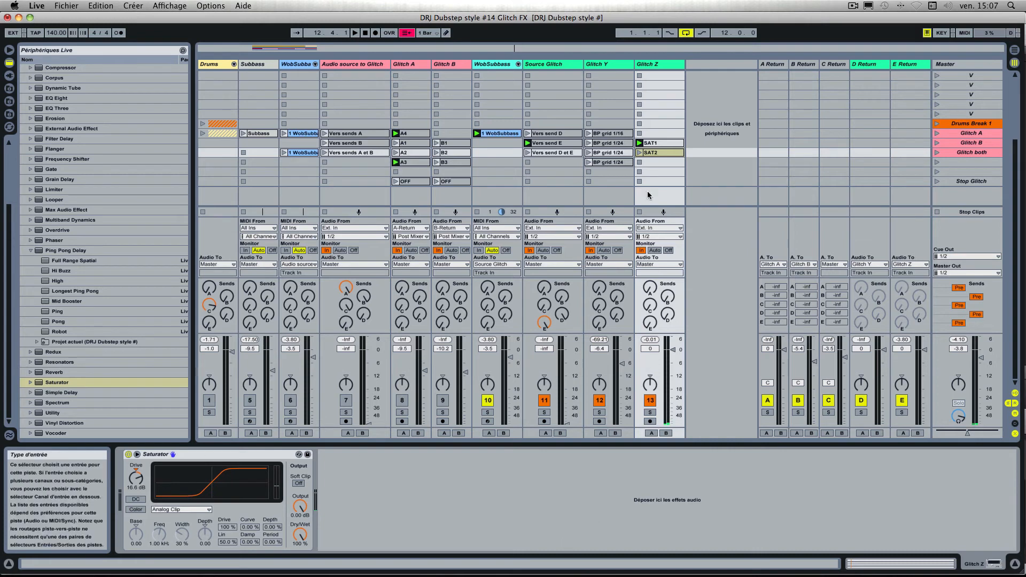
{"action": "left_click", "coordinate": [639, 142]}
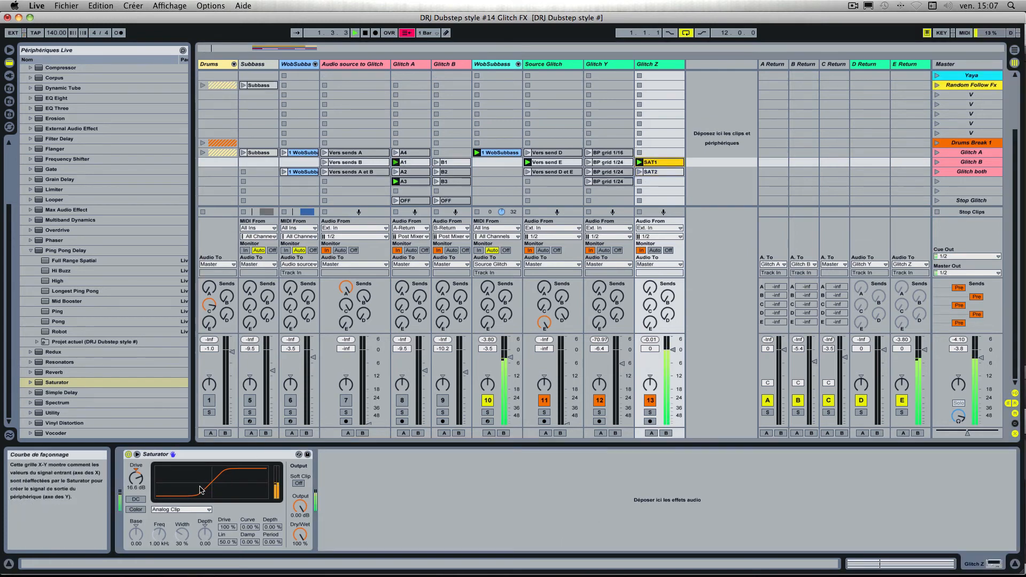
{"action": "left_click", "coordinate": [639, 172]}
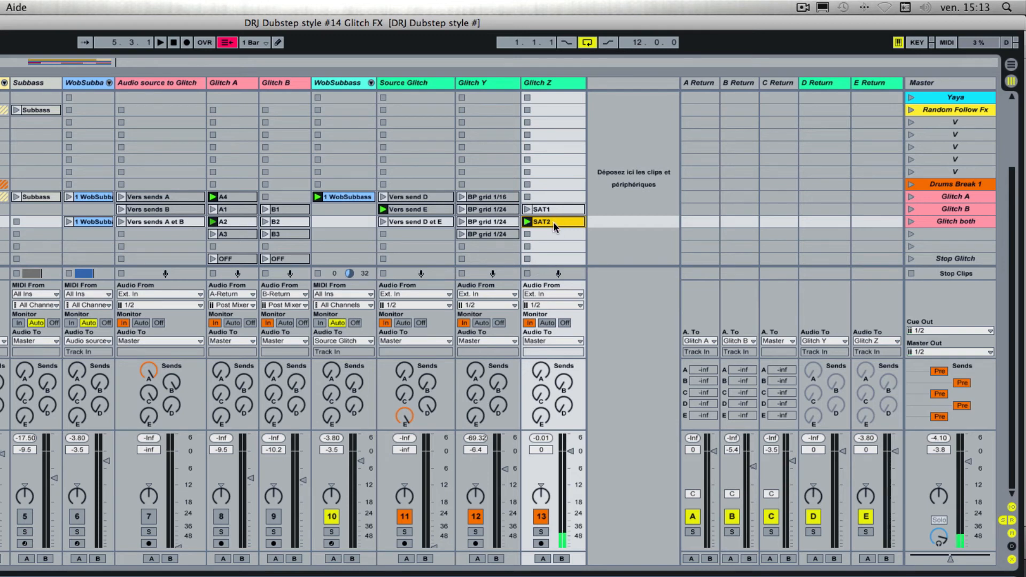
Copy SAT2 two slots lower on Glitch Z, name the copy OFF and open its clip settings
{"action": "left_click_drag", "start_coordinate": [553, 223], "coordinate": [557, 255]}
{"action": "left_click_drag", "start_coordinate": [552, 255], "coordinate": [553, 245]}
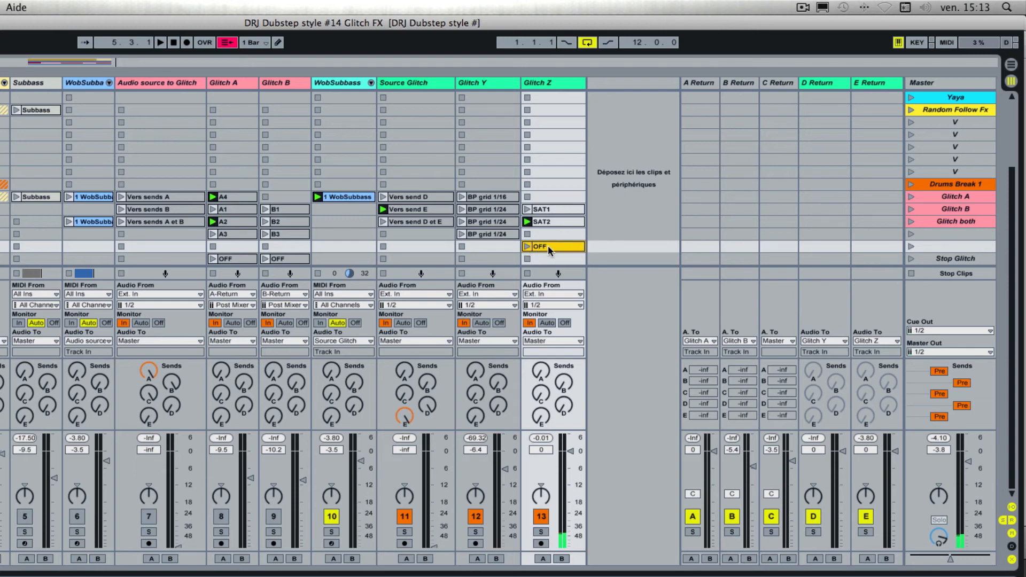
{"action": "double_click", "coordinate": [547, 246]}
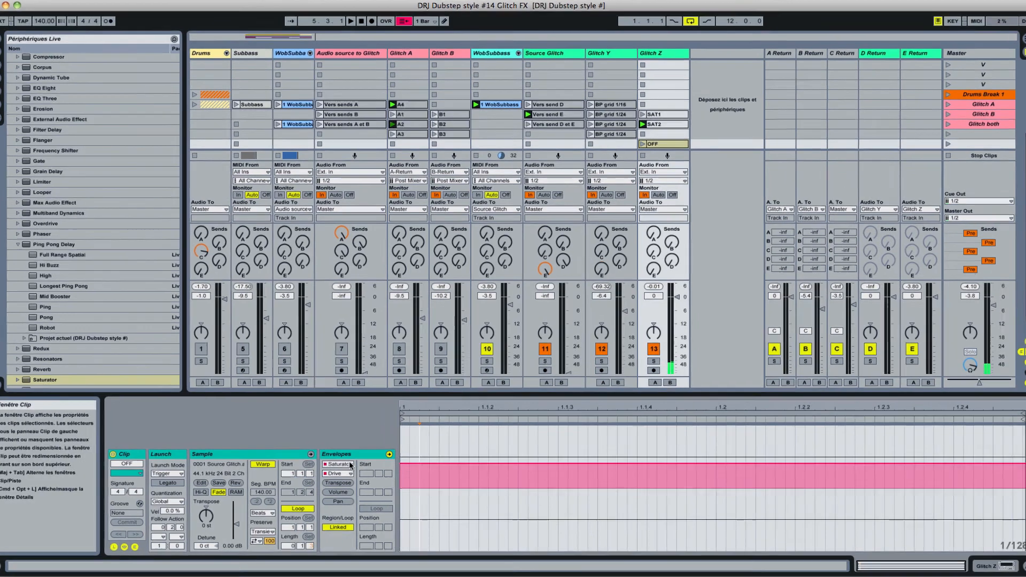
Lower the OFF clip's Saturator Dry/Wet envelope to the minimum across the whole clip and launch it
{"action": "left_click", "coordinate": [354, 465]}
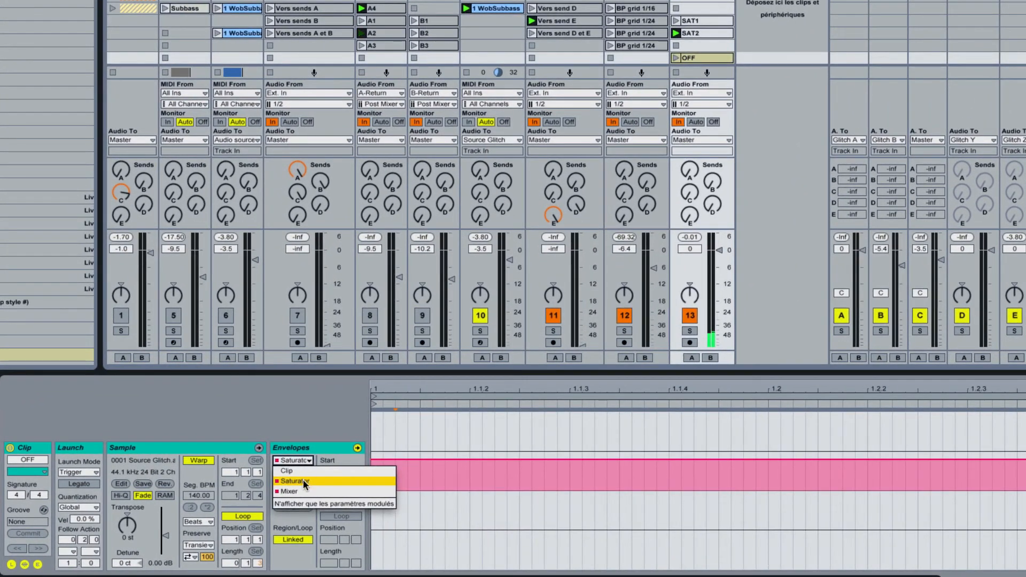
{"action": "left_click", "coordinate": [305, 482]}
{"action": "left_click", "coordinate": [307, 476]}
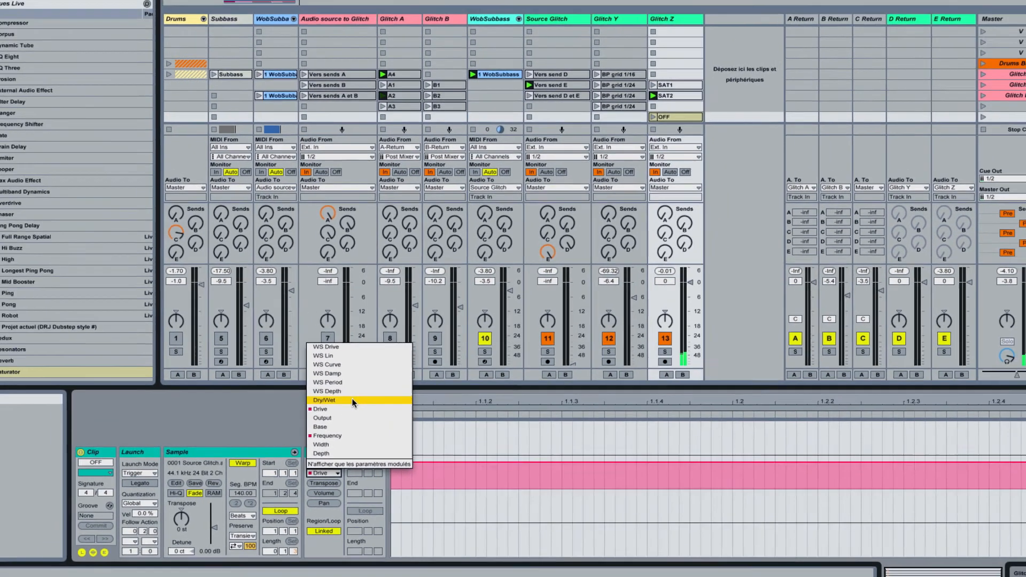
{"action": "left_click", "coordinate": [328, 387]}
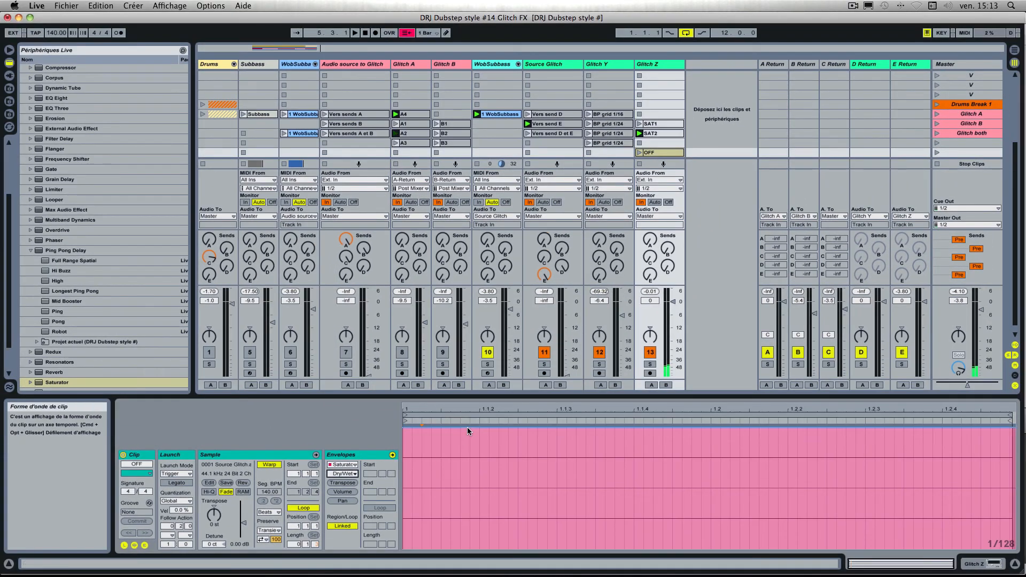
{"action": "left_click_drag", "start_coordinate": [467, 428], "coordinate": [467, 548]}
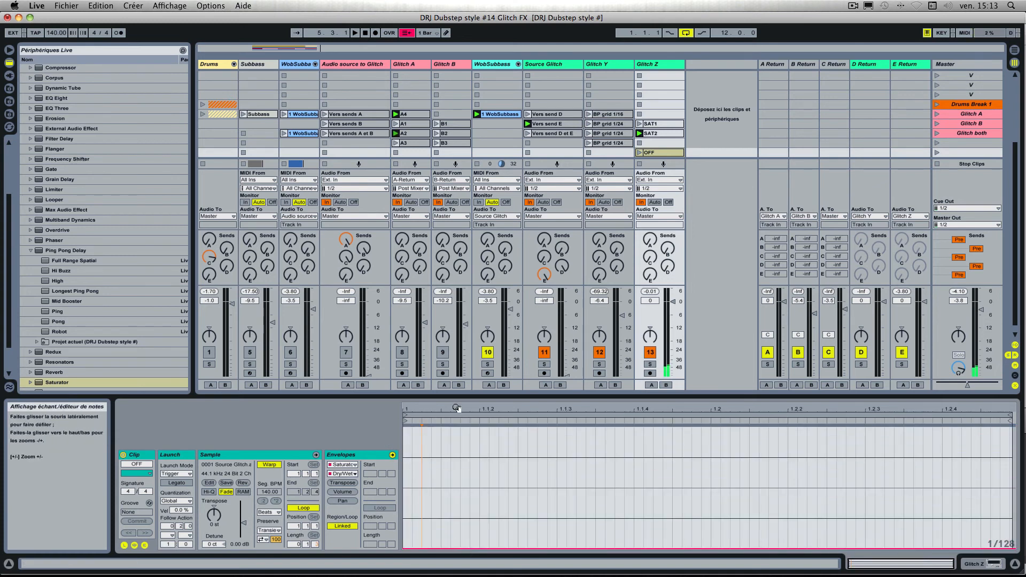
{"action": "left_click", "coordinate": [639, 154]}
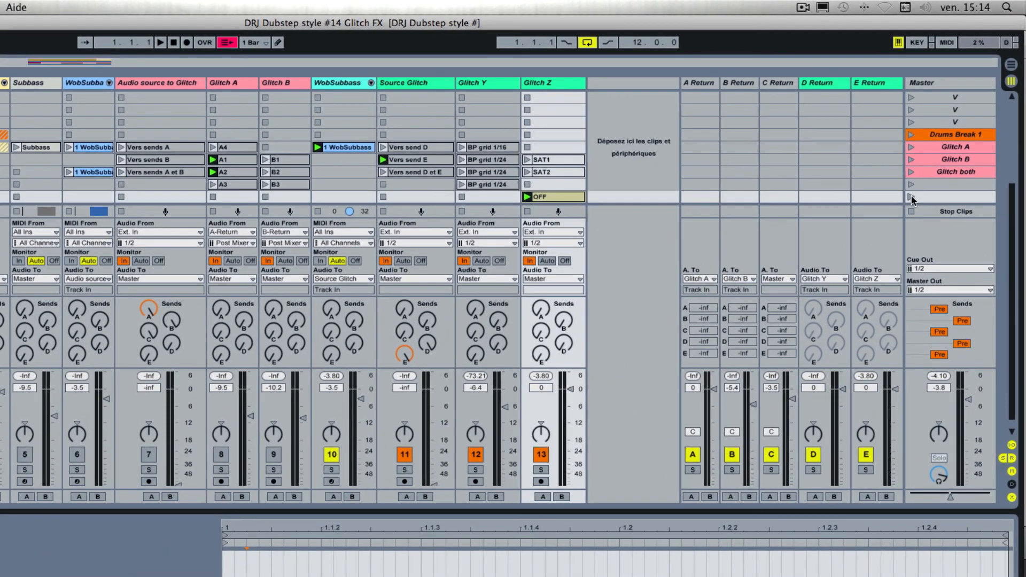
Copy the OFF clip from Glitch Z to Glitch Y's slot in the Stop Glitch scene
{"action": "left_click", "coordinate": [553, 197]}
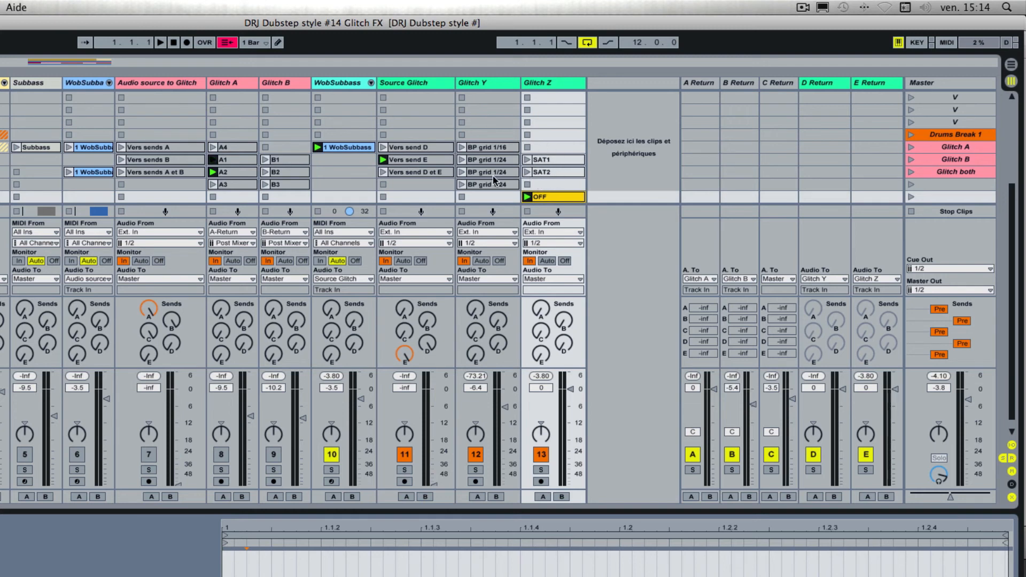
{"action": "left_click", "coordinate": [477, 83]}
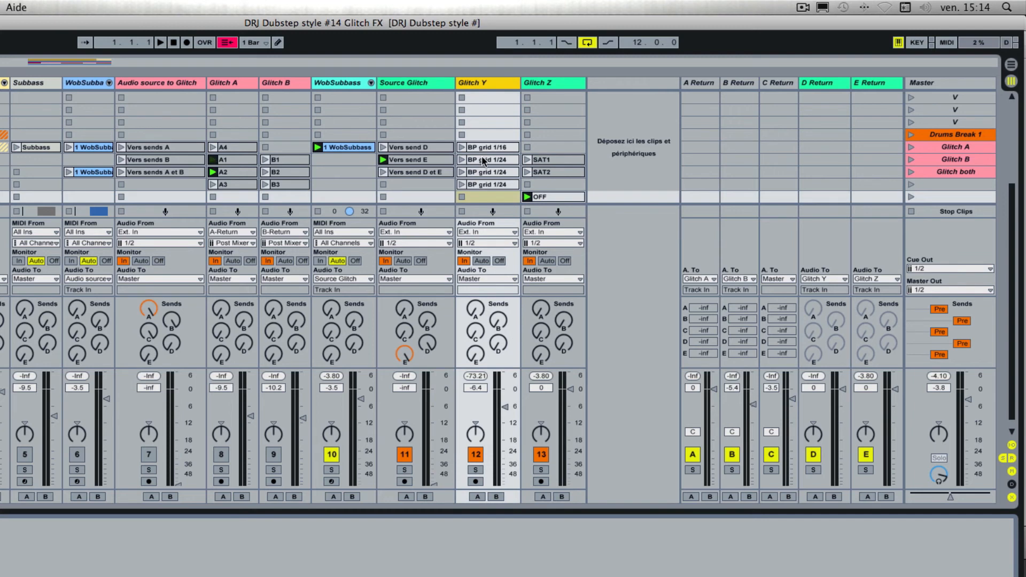
{"action": "scroll", "coordinate": [483, 161], "scroll_direction": "down", "scroll_amount": 1}
{"action": "left_click", "coordinate": [546, 187]}
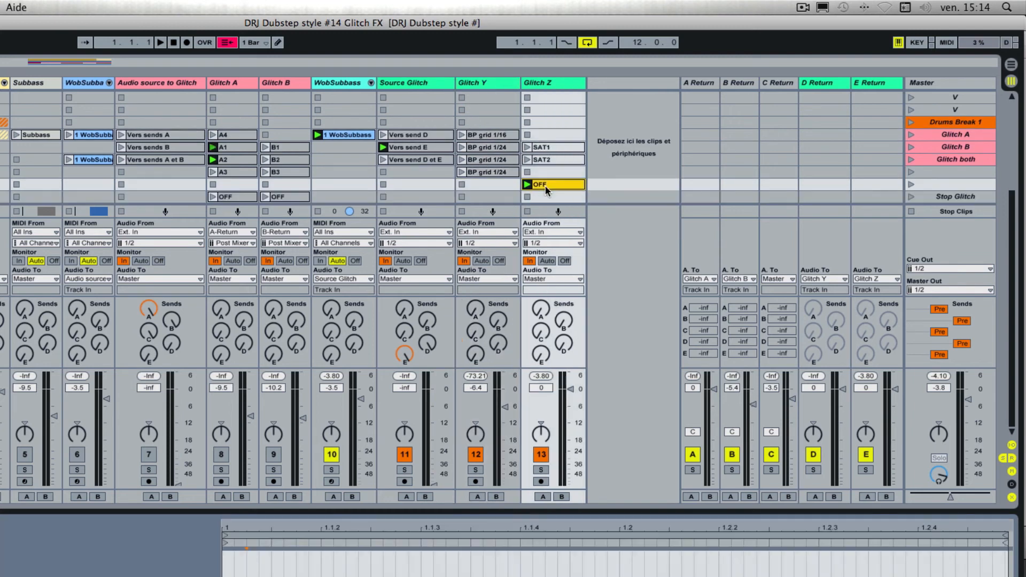
{"action": "left_click_drag", "start_coordinate": [546, 190], "coordinate": [492, 198]}
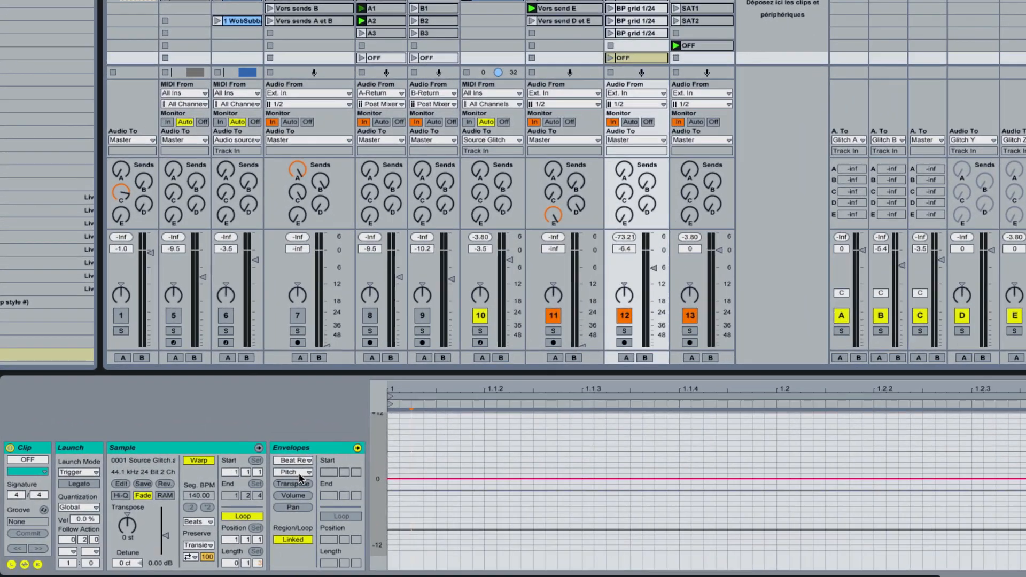
Lower the Beat Repeat Volume envelope of Glitch Y's OFF clip to the minimum across the whole clip
{"action": "left_click", "coordinate": [349, 474]}
{"action": "left_click", "coordinate": [312, 430]}
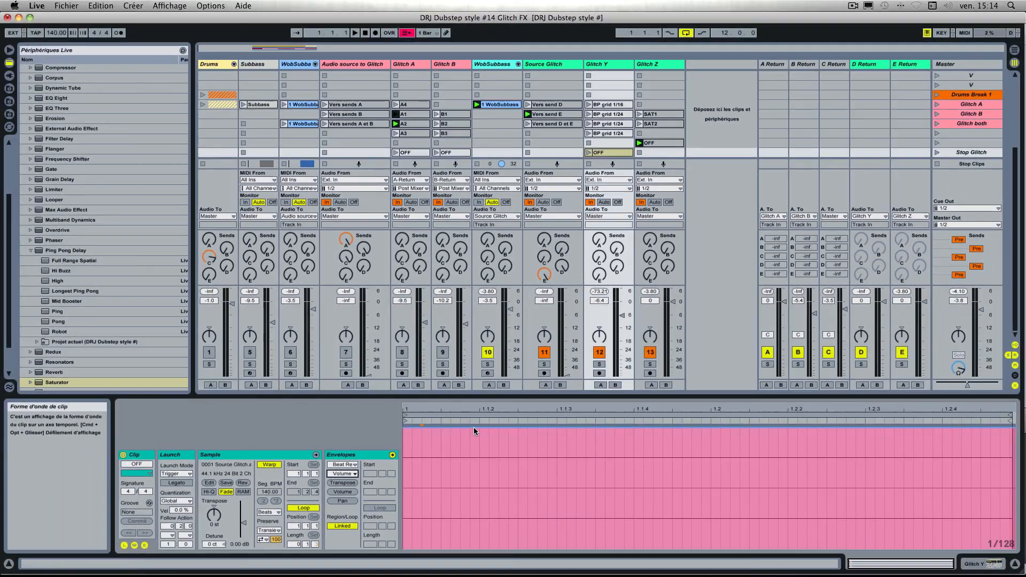
{"action": "left_click_drag", "start_coordinate": [464, 417], "coordinate": [465, 564]}
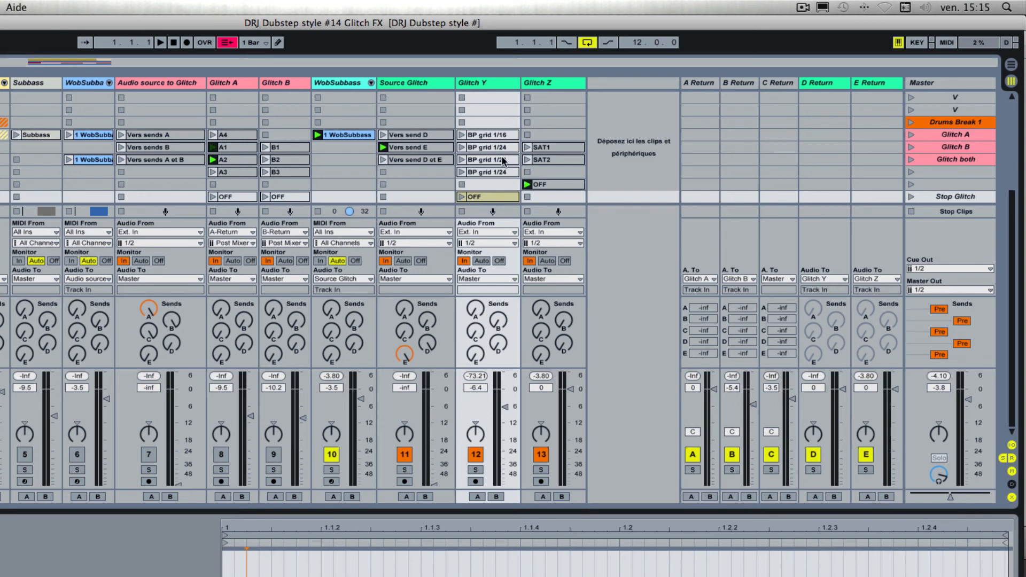
Test Glitch Y by launching Vers send D with BP grid 1/16, switching to its OFF clip and stopping playback
{"action": "left_click", "coordinate": [382, 135]}
{"action": "left_click", "coordinate": [461, 135]}
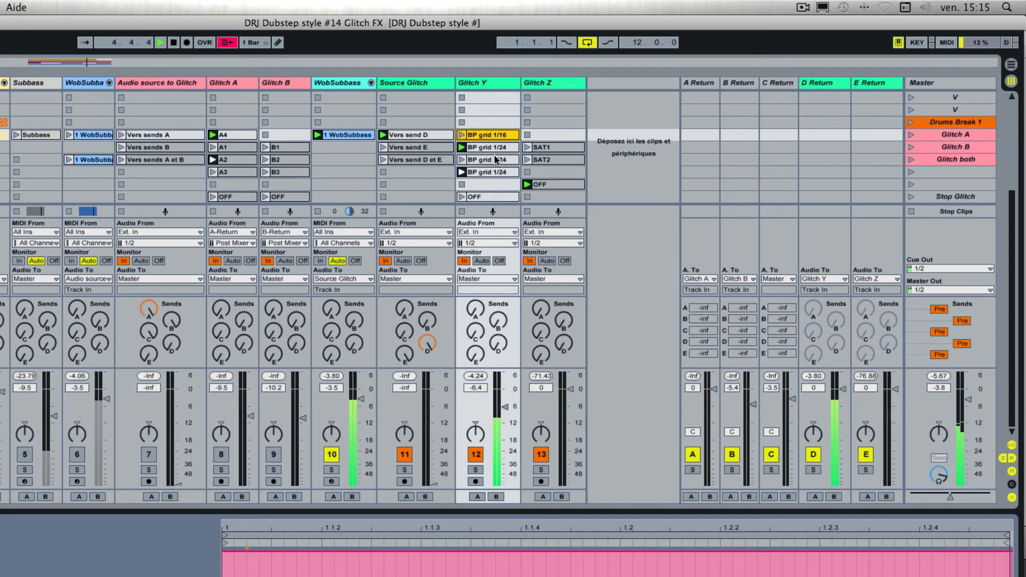
{"action": "left_click", "coordinate": [462, 197]}
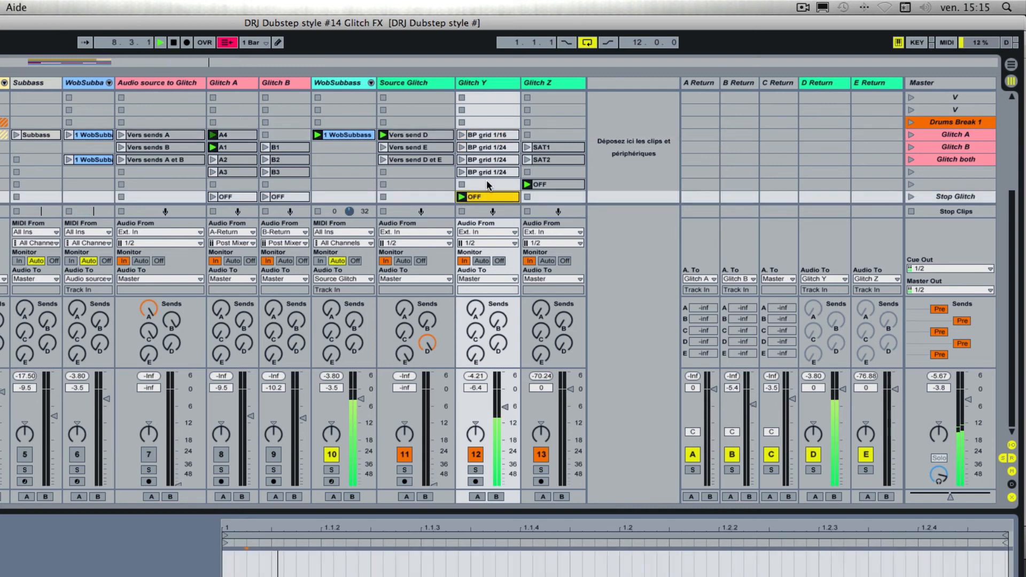
{"action": "key", "text": "space"}
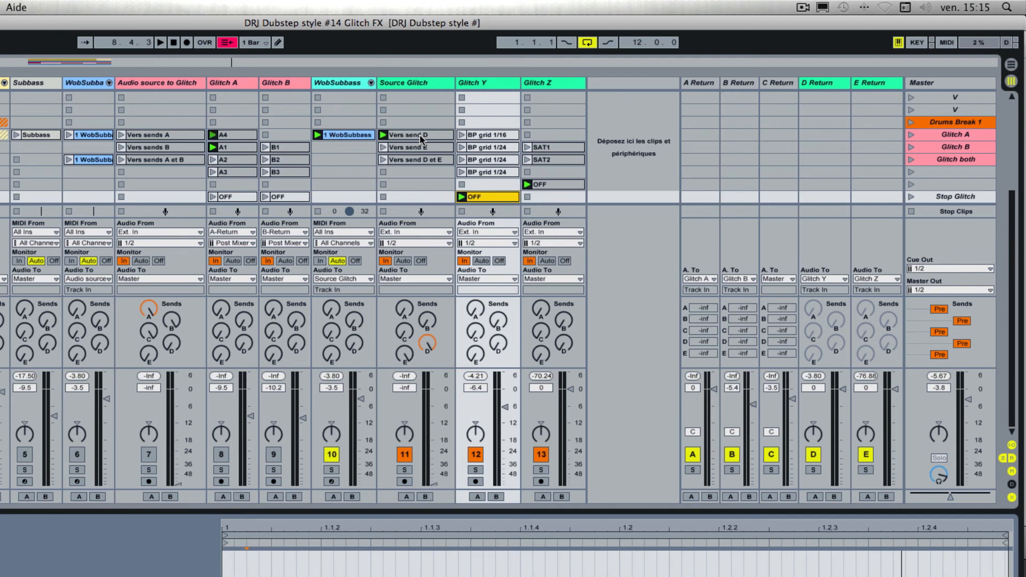
Play Vers send E with SAT1, and set the first follow action of both SAT1 and SAT2 to Other
{"action": "left_click", "coordinate": [383, 148]}
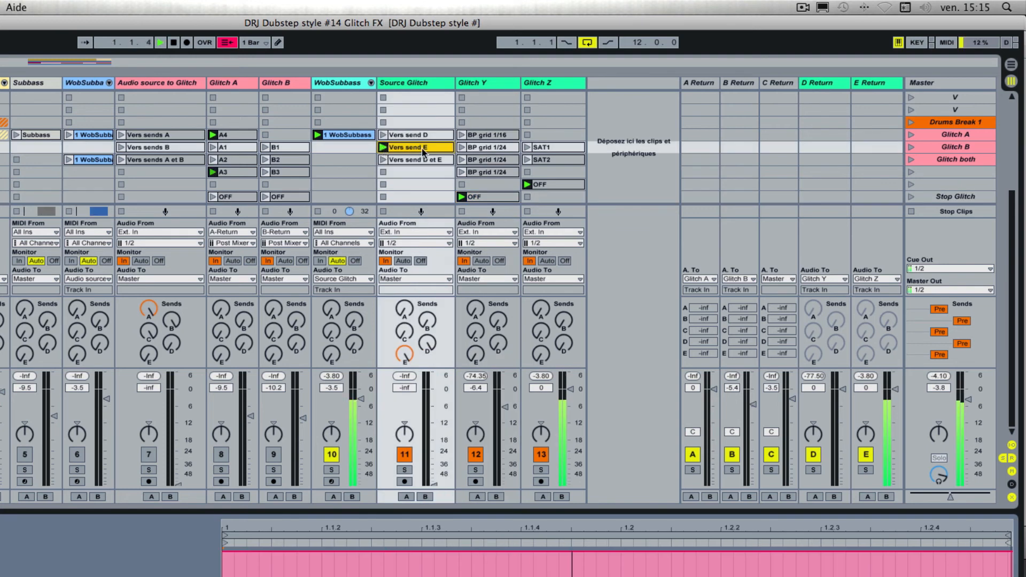
{"action": "left_click", "coordinate": [528, 148]}
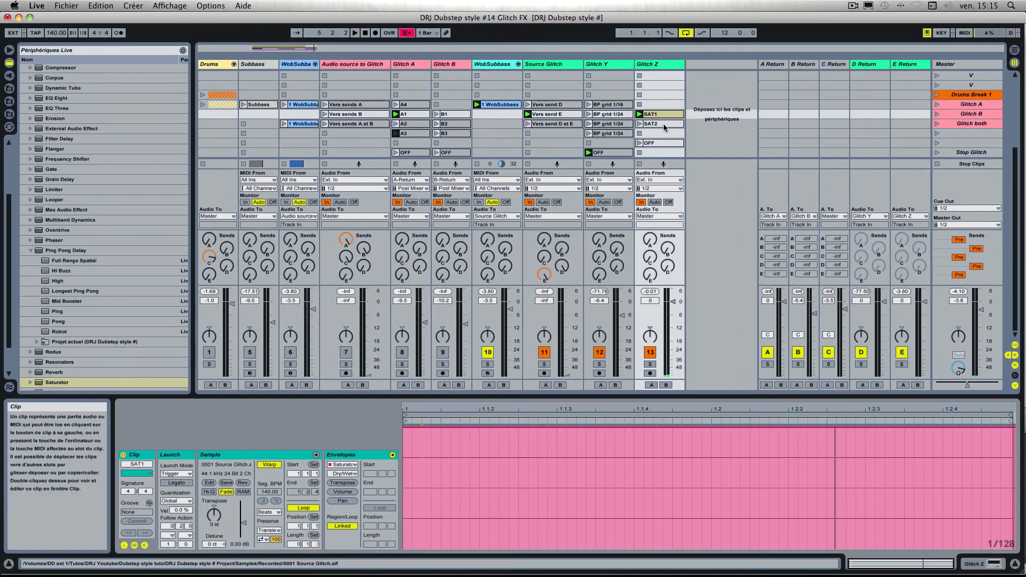
{"action": "left_click", "coordinate": [663, 123], "text": "shift"}
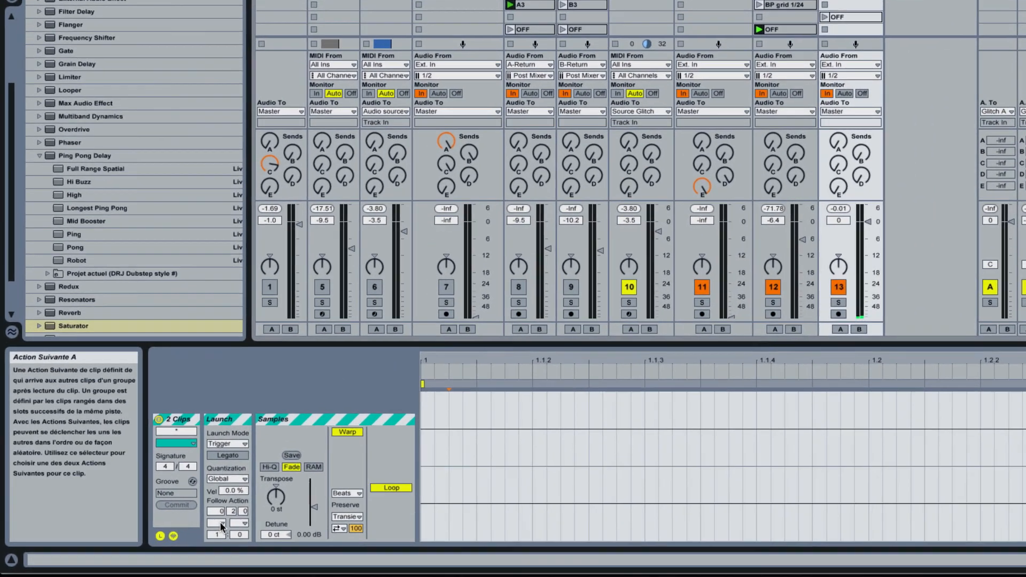
{"action": "left_click", "coordinate": [169, 535]}
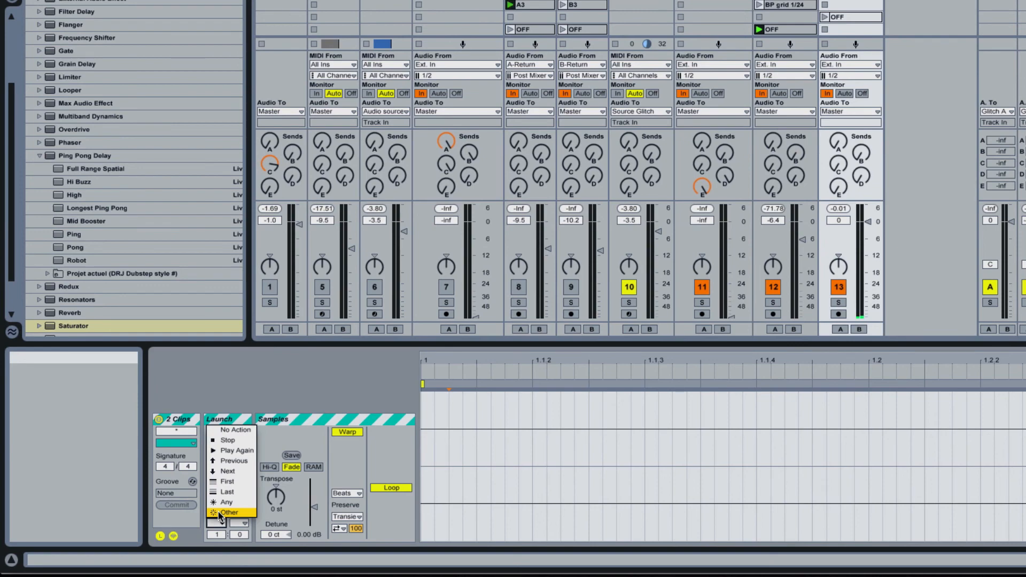
{"action": "left_click", "coordinate": [219, 513]}
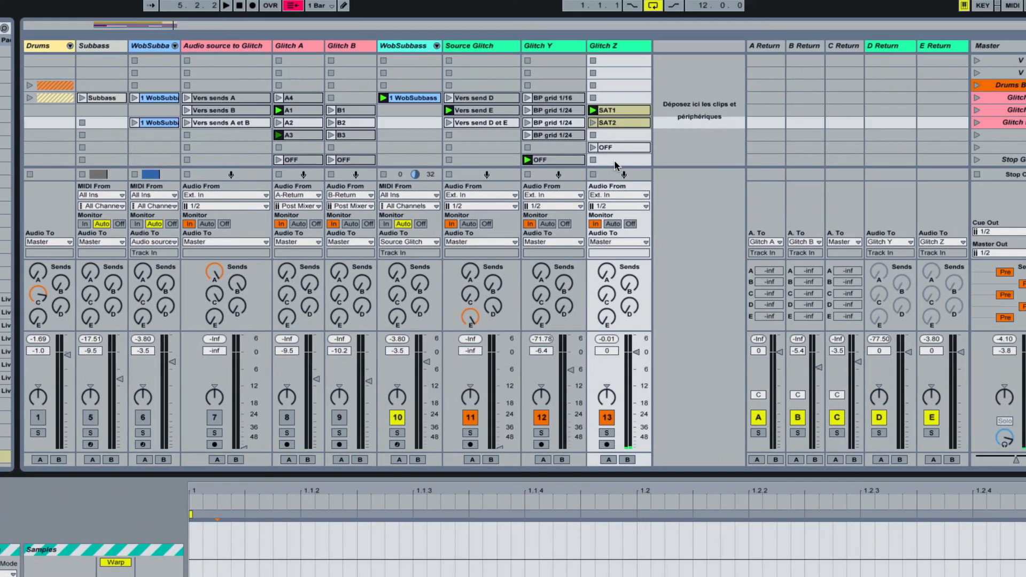
Test Glitch Z by launching SAT1 and its OFF clip, and move the OFF clip to the Stop Glitch scene
{"action": "left_click", "coordinate": [591, 110]}
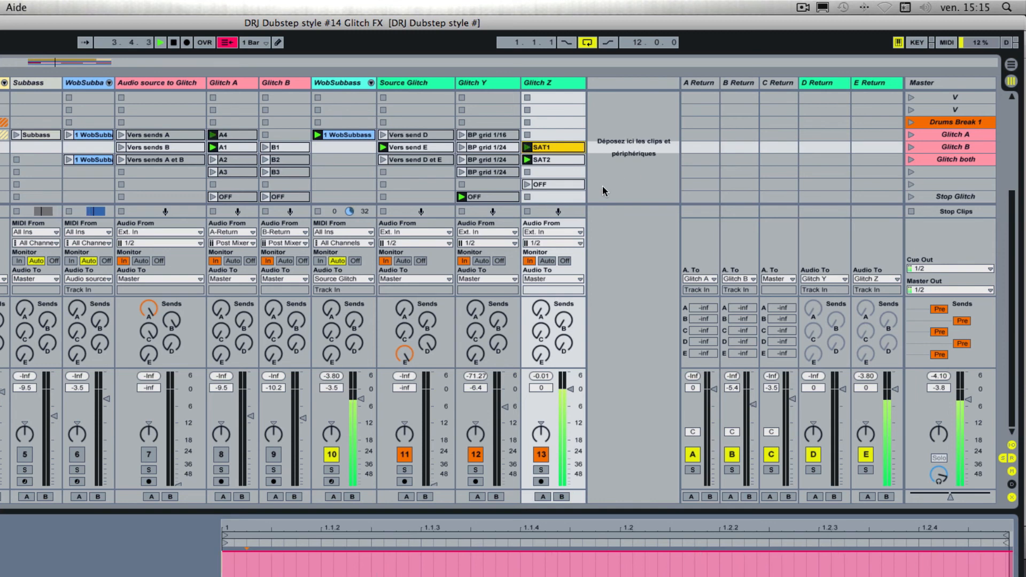
{"action": "left_click", "coordinate": [527, 184]}
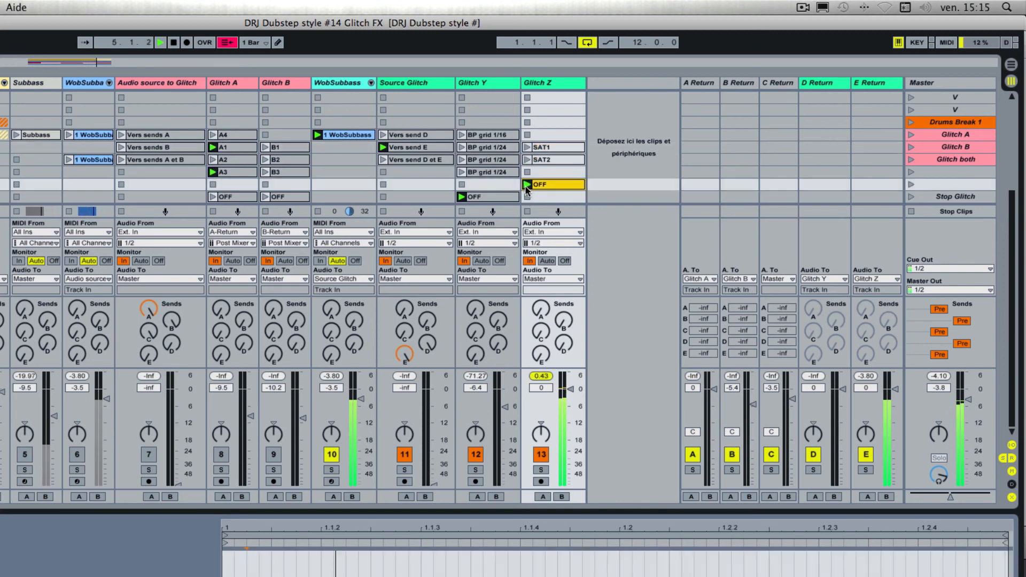
{"action": "left_click_drag", "start_coordinate": [527, 188], "coordinate": [556, 198]}
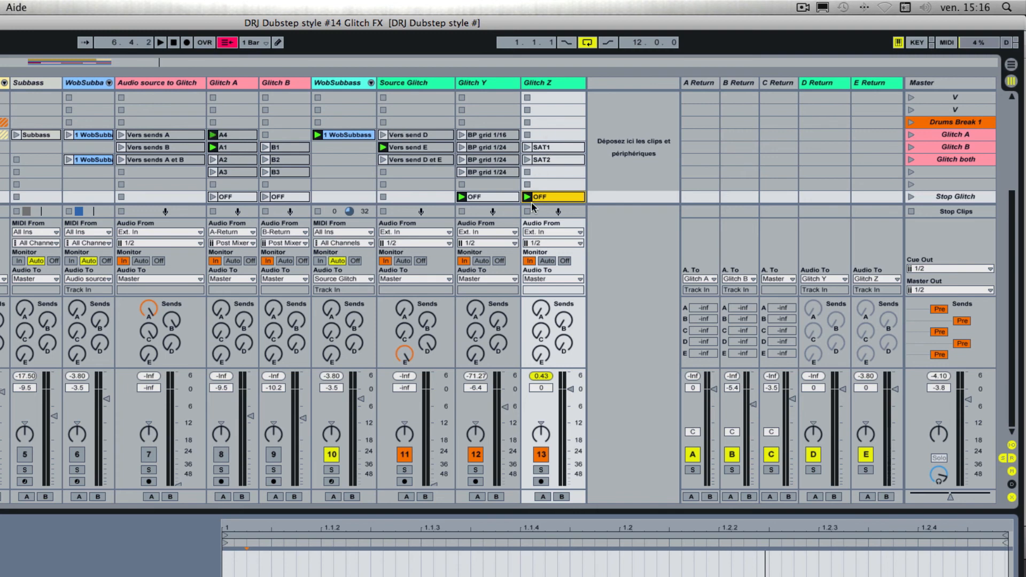
Test both glitch tracks with Vers send D et E, BP grid 1/16 and SAT1, launch the Stop Glitch scene and stop playback
{"action": "left_click", "coordinate": [383, 160]}
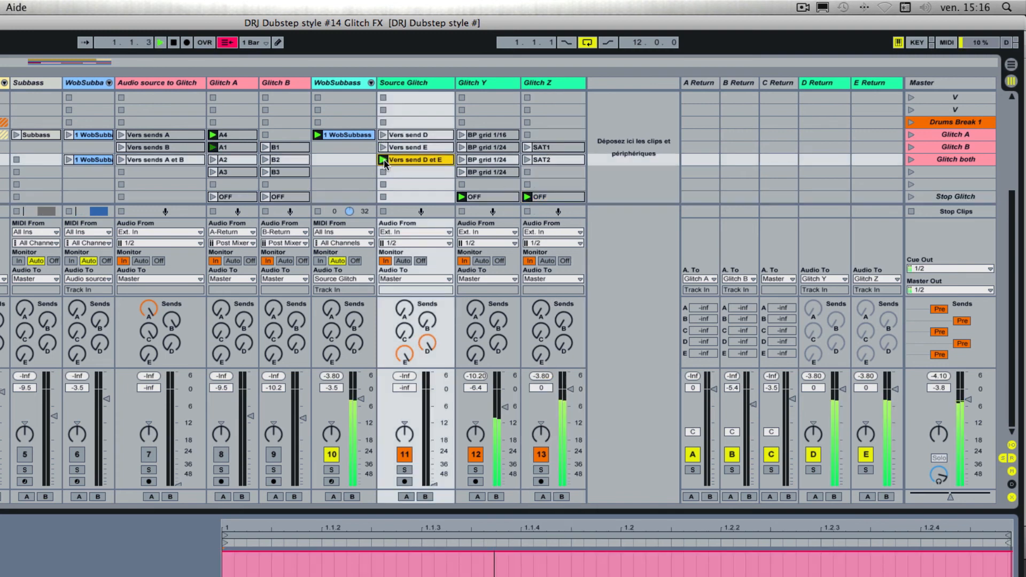
{"action": "left_click", "coordinate": [462, 134]}
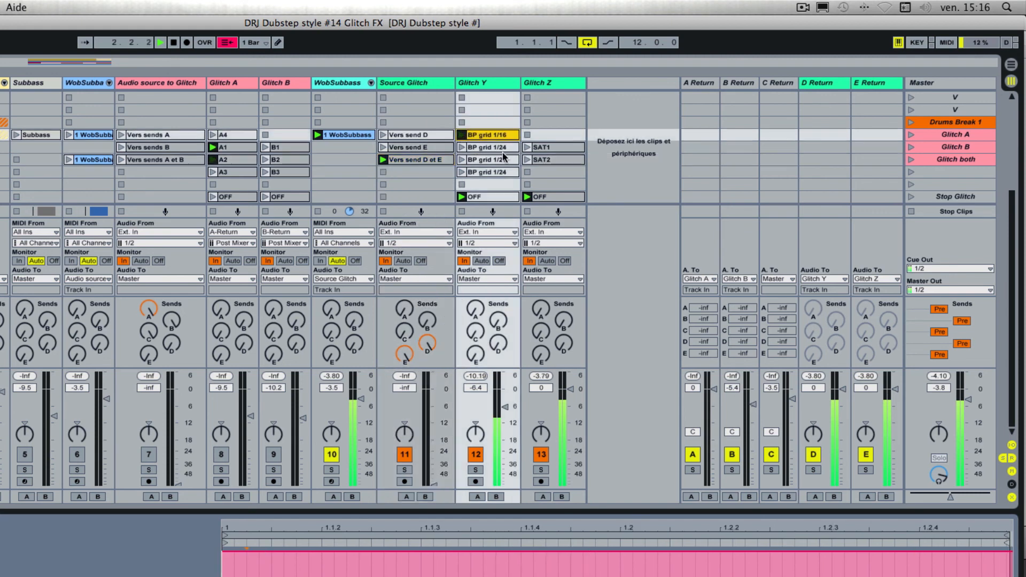
{"action": "left_click", "coordinate": [527, 147]}
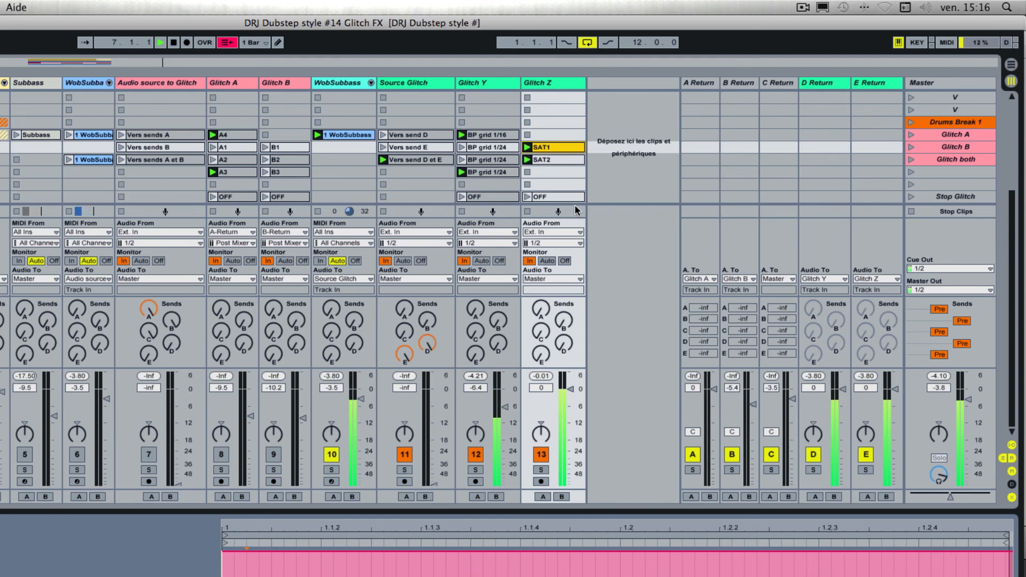
{"action": "left_click", "coordinate": [910, 197]}
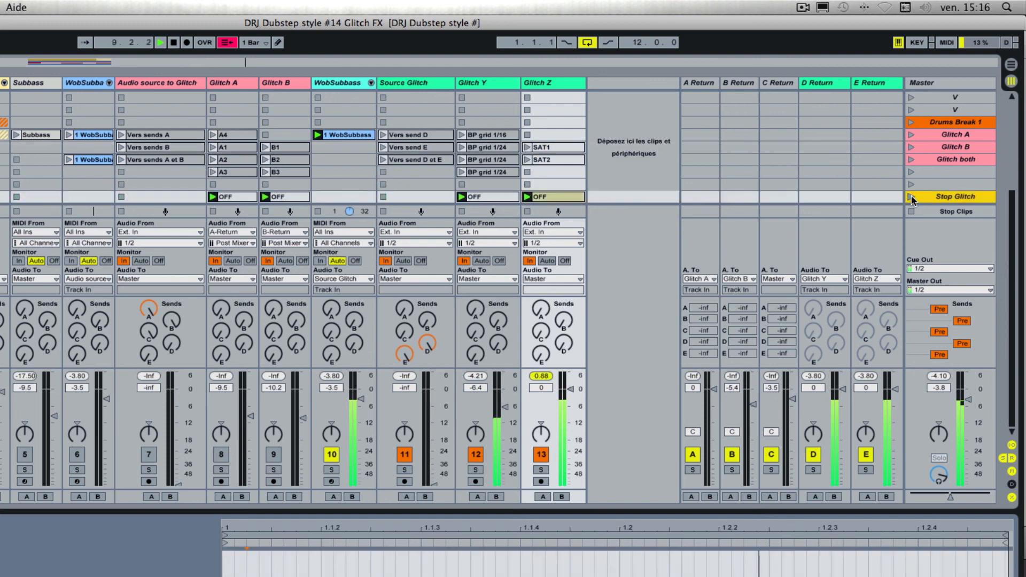
{"action": "key", "text": "space"}
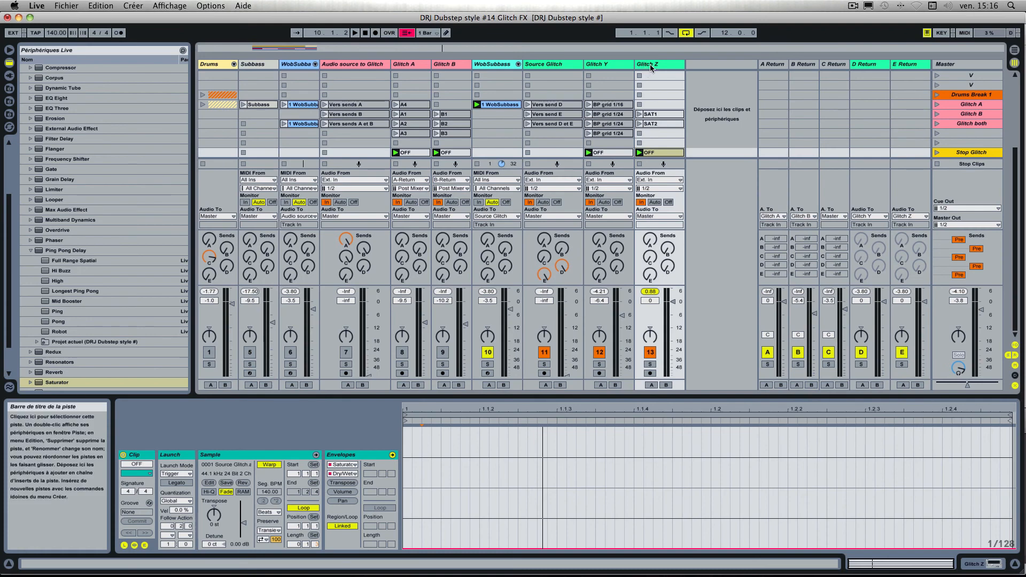
Show the Glitch Z track's Saturator device and look over the set's clips and scenes
{"action": "left_click", "coordinate": [541, 84]}
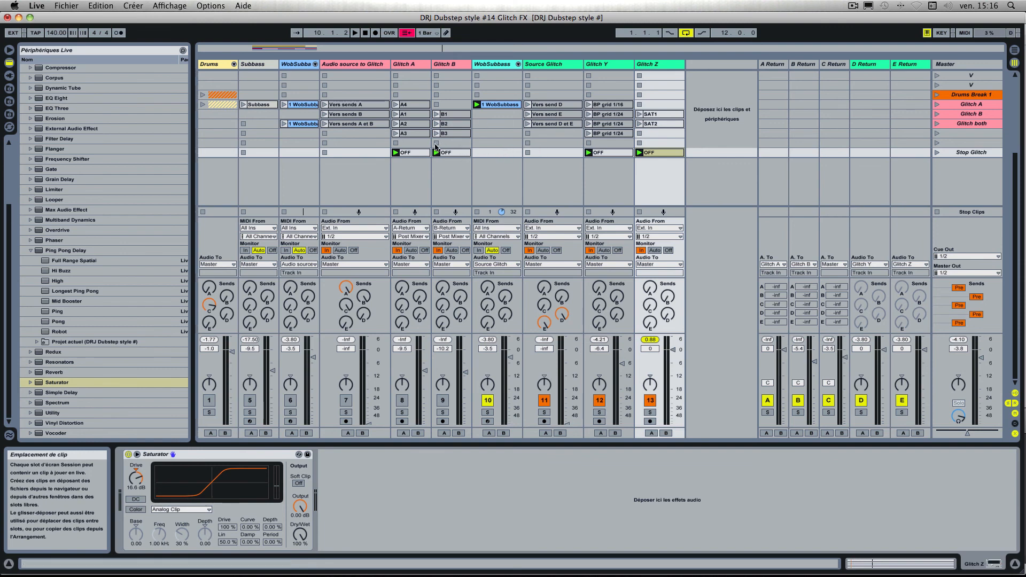
{"action": "scroll", "coordinate": [449, 144], "scroll_direction": "up", "scroll_amount": 3}
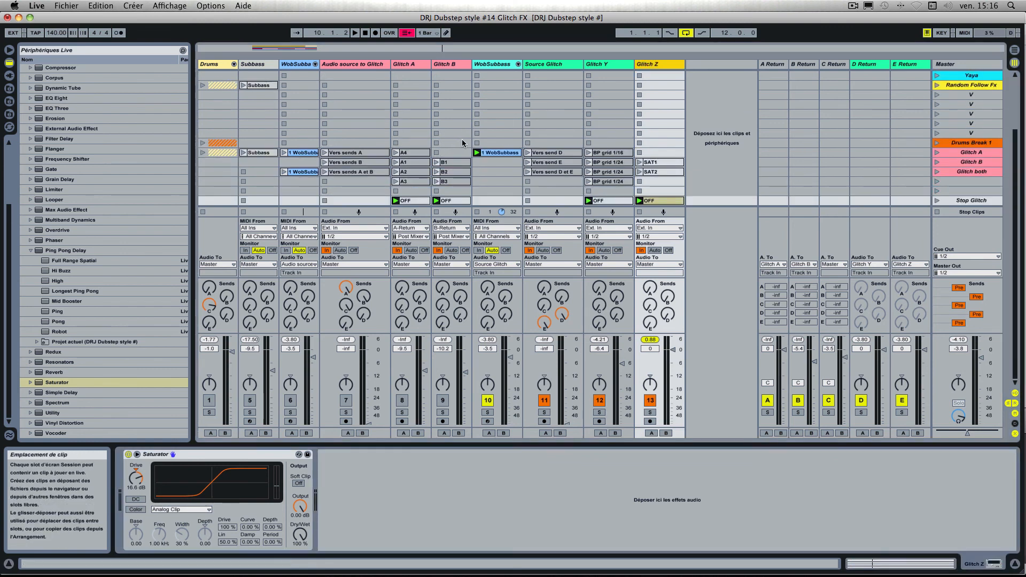
{"action": "scroll", "coordinate": [481, 144], "scroll_direction": "up", "scroll_amount": 1}
{"action": "scroll", "coordinate": [543, 149], "scroll_direction": "down", "scroll_amount": 1}
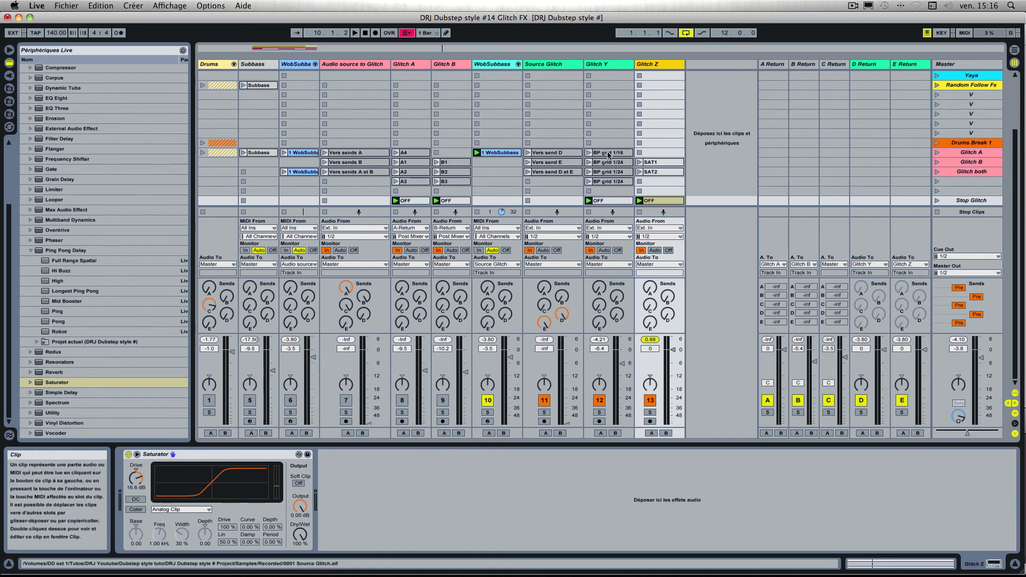
Set the launch mode of Glitch Y's BP grid 1/16 clip to Gate
{"action": "left_click", "coordinate": [609, 155]}
{"action": "double_click", "coordinate": [606, 153]}
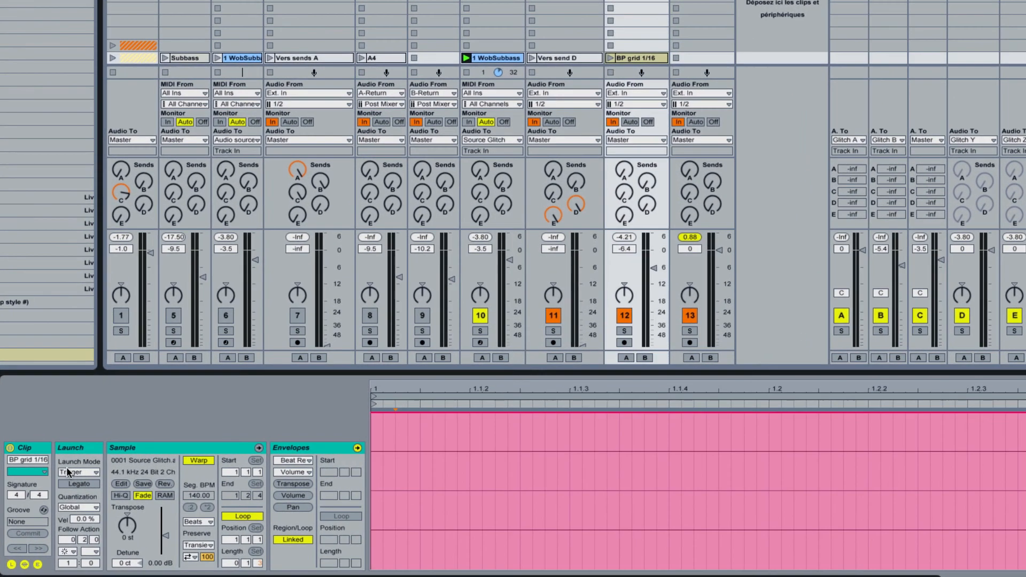
{"action": "left_click", "coordinate": [79, 472]}
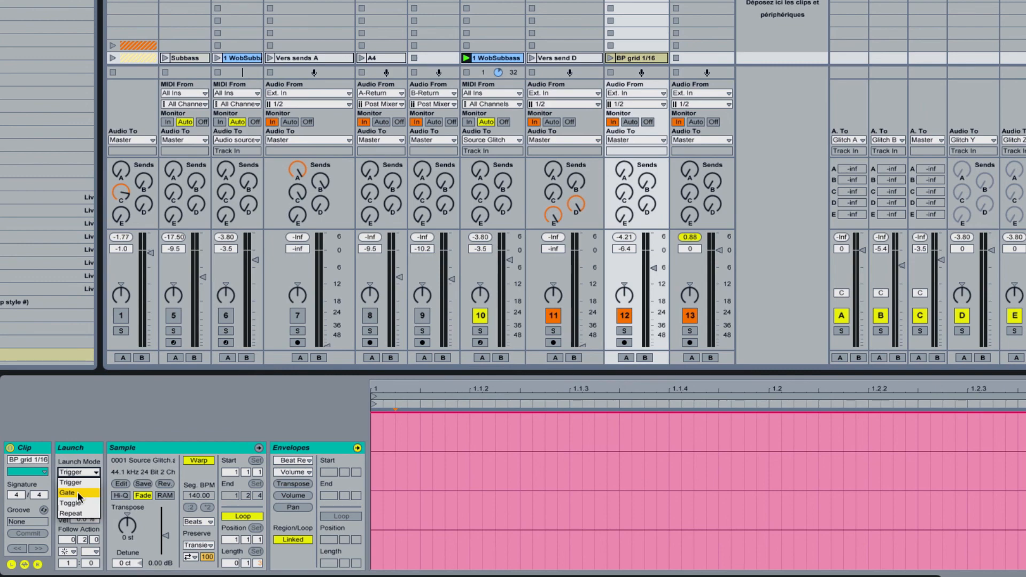
{"action": "left_click", "coordinate": [78, 493]}
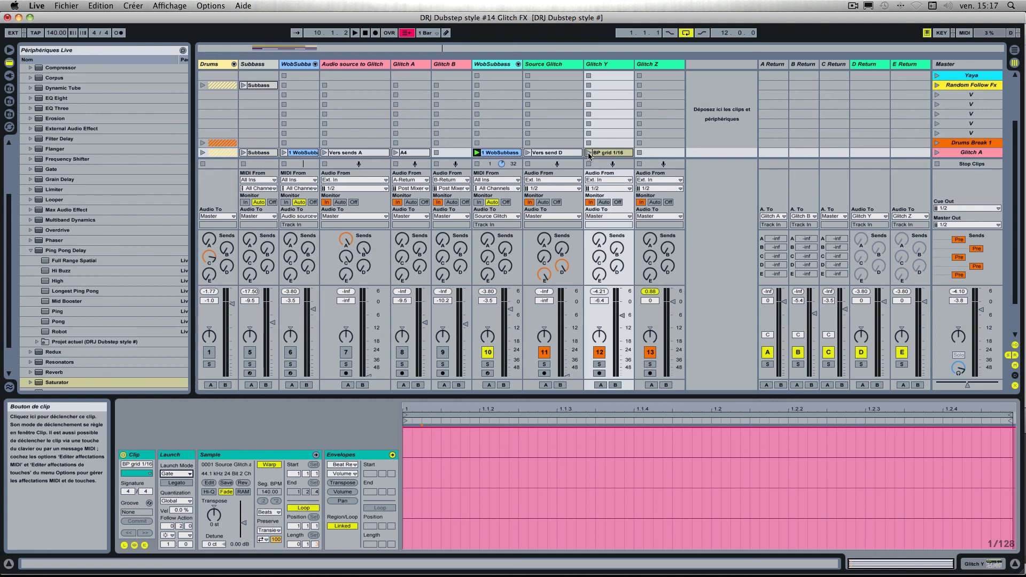
{"action": "scroll", "coordinate": [595, 152], "scroll_direction": "down", "scroll_amount": 4}
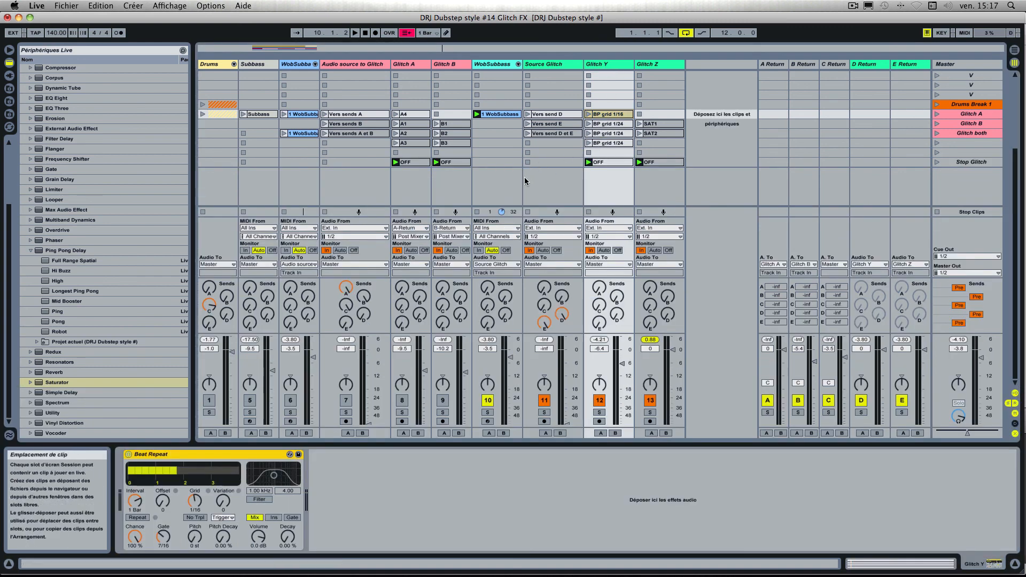
{"action": "scroll", "coordinate": [522, 181], "scroll_direction": "up", "scroll_amount": 4}
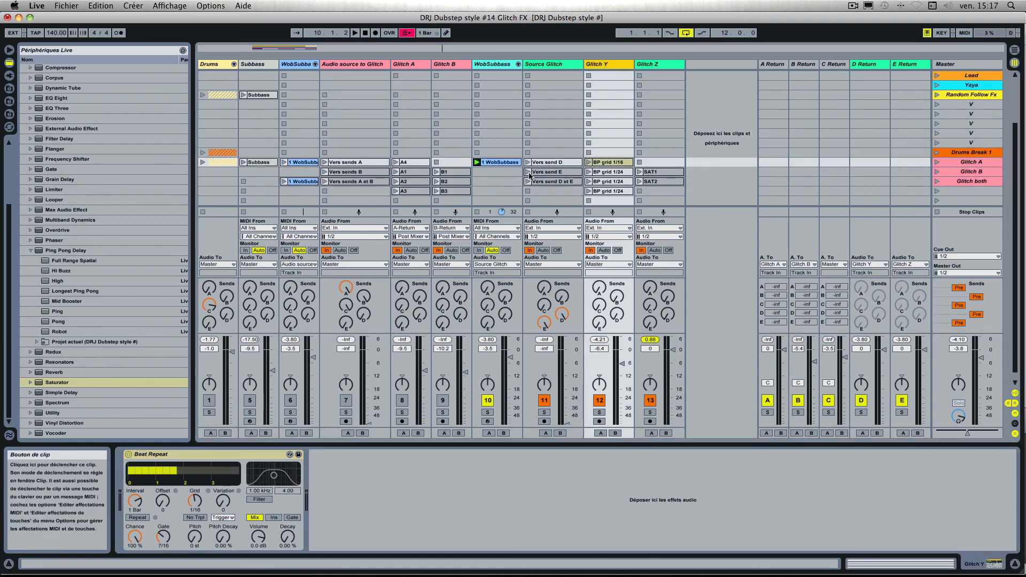